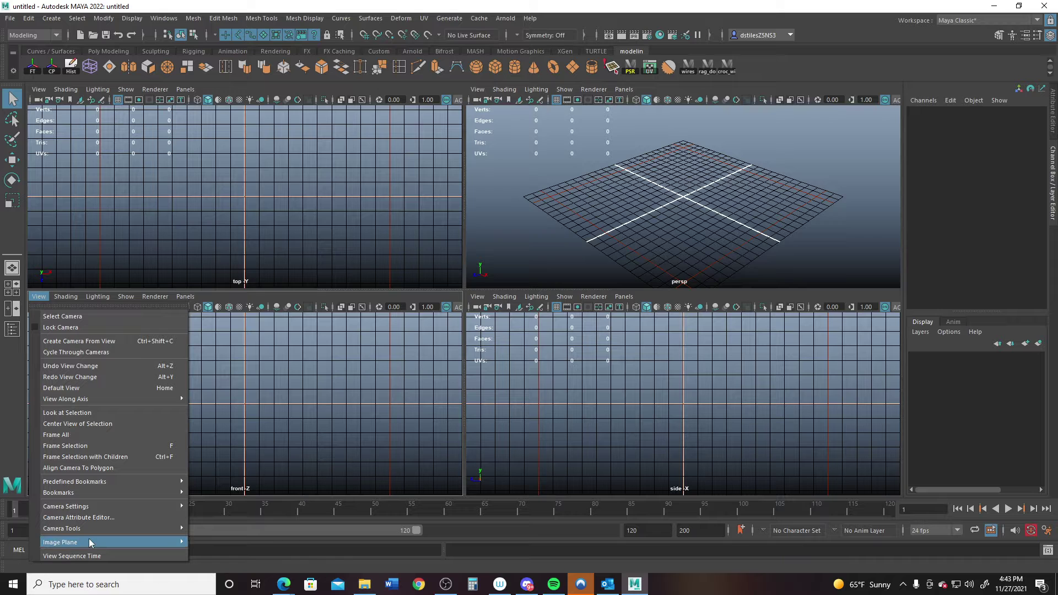
Import Antique_Brass_Chamber_Oil_Lamp_as151a1431z.jpg from the project's sourceimages folder as an image plane in the front view
mouse_move(72, 542)
click(220, 548)
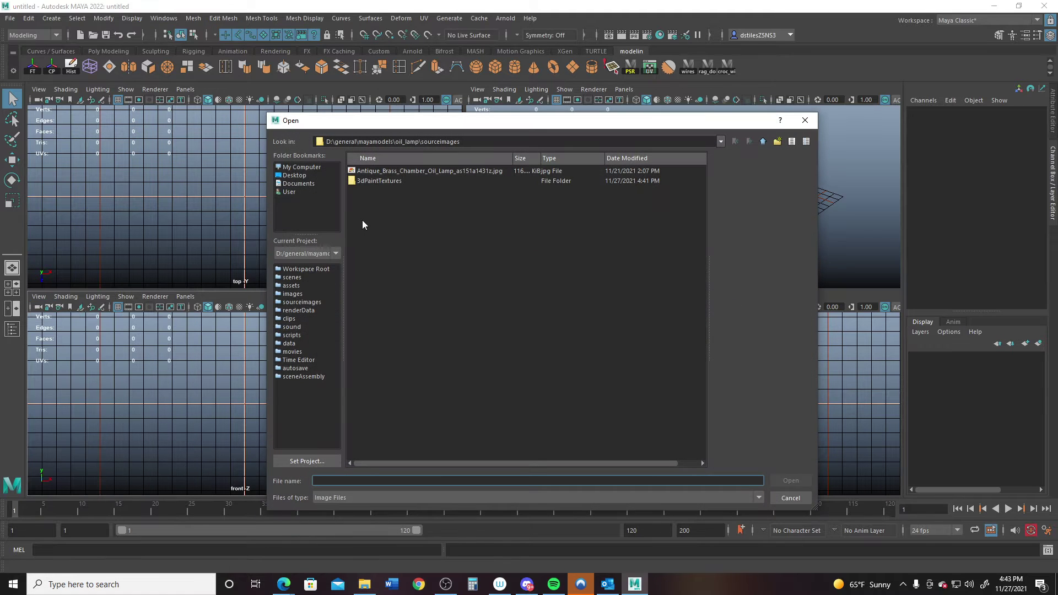
click(390, 170)
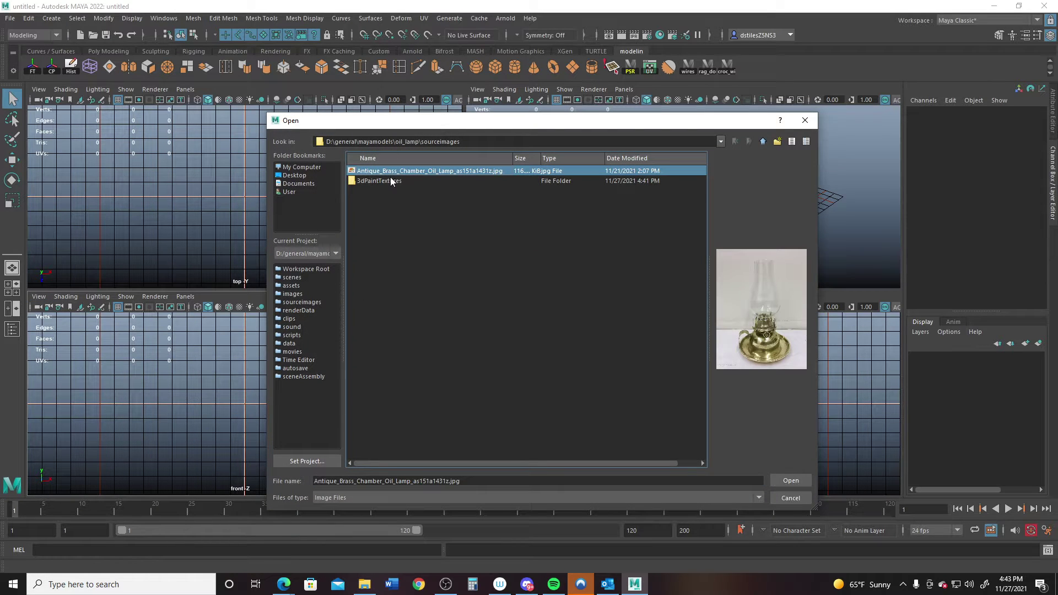
click(790, 481)
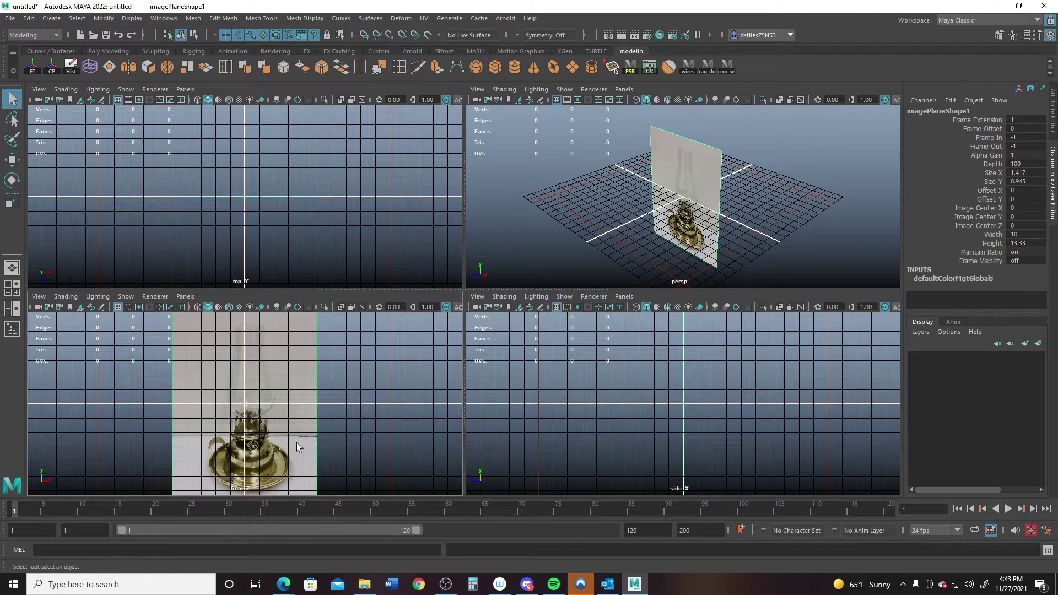
Move the image plane back along Z to about -6.365 and hide the grid in a maximised front view
key(w)
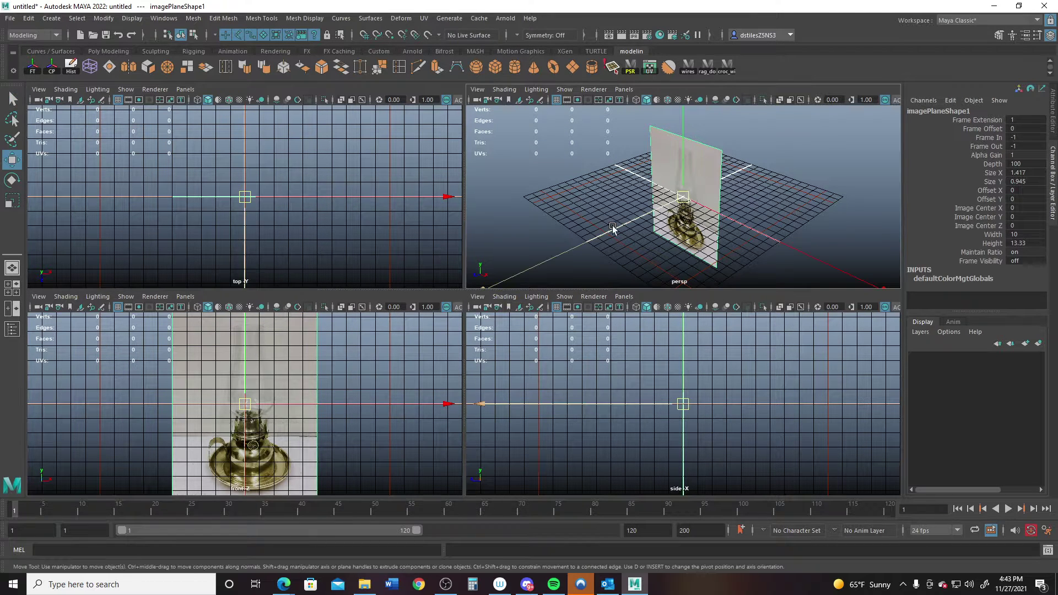
drag(600, 236, 639, 216)
key(space)
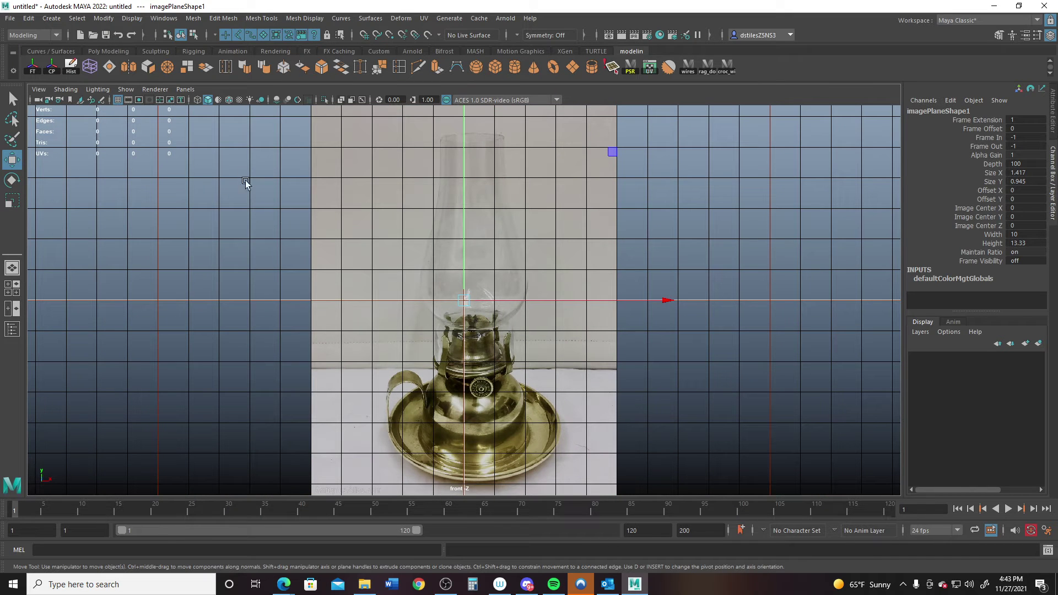
click(118, 100)
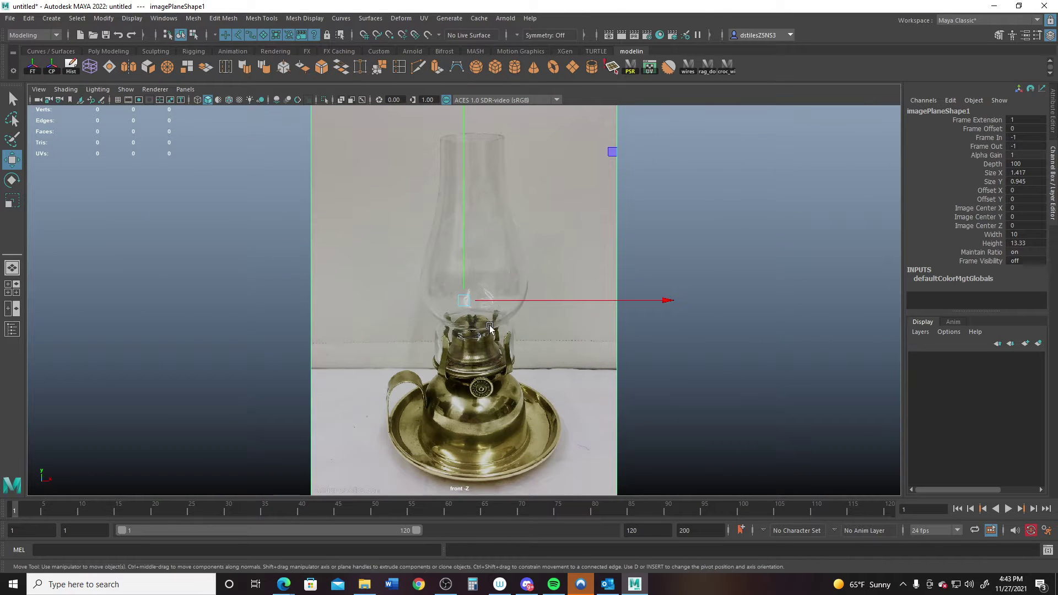
Create a polygon cylinder and lower it over the lamp's base to a Translate Y of about -3.435
alt+middle_drag(475, 340, 503, 304)
alt+right_drag(503, 304, 457, 421)
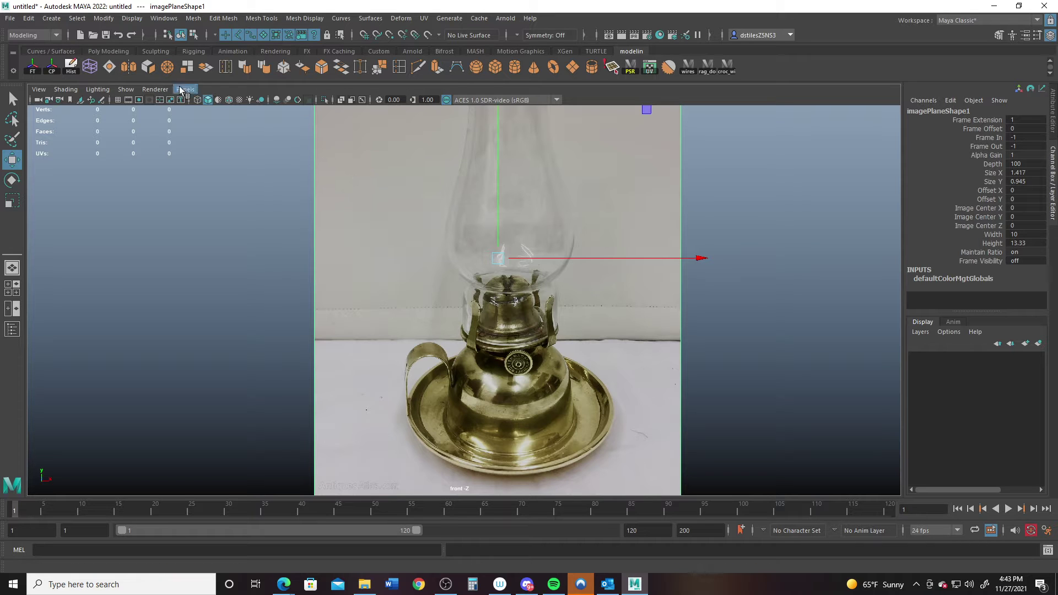
click(518, 64)
scroll(510, 310, down, 2)
scroll(510, 311, down, 1)
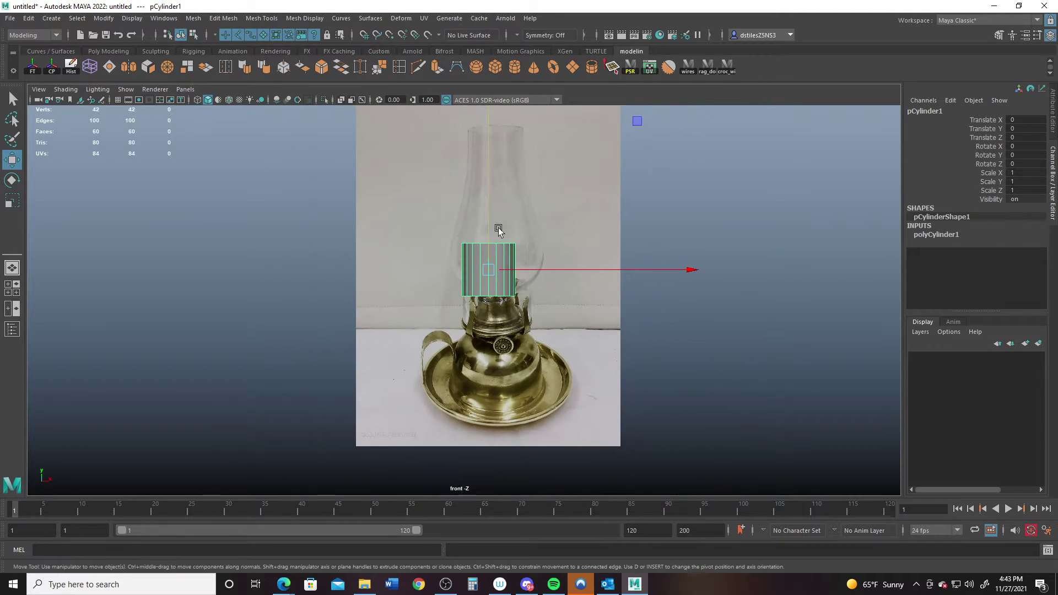
drag(489, 130, 492, 216)
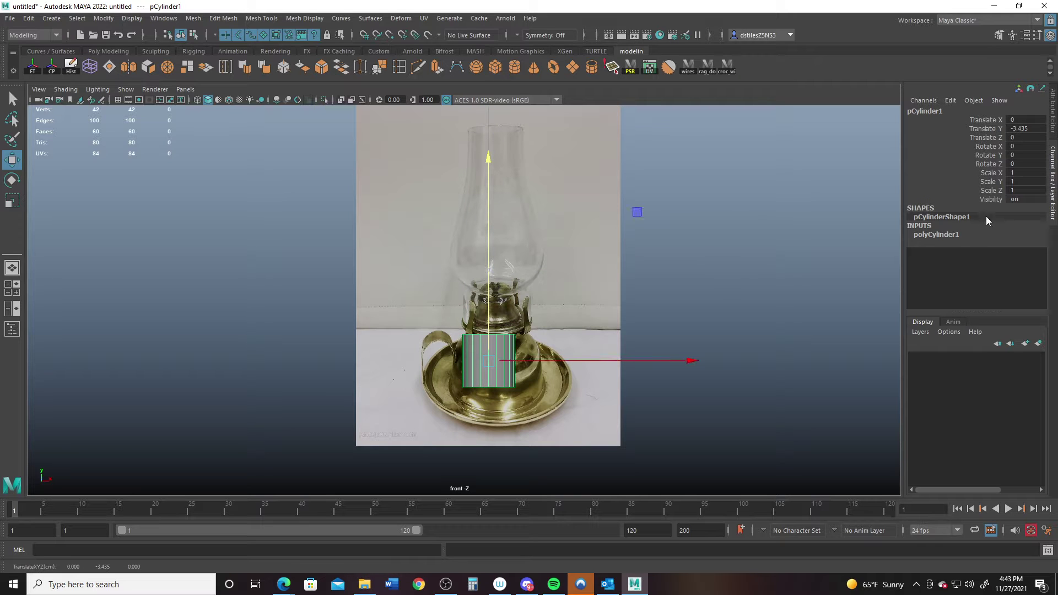
Try cylinder heights of 0.1 and 0.2 against the lamp's base in the reference image
click(947, 233)
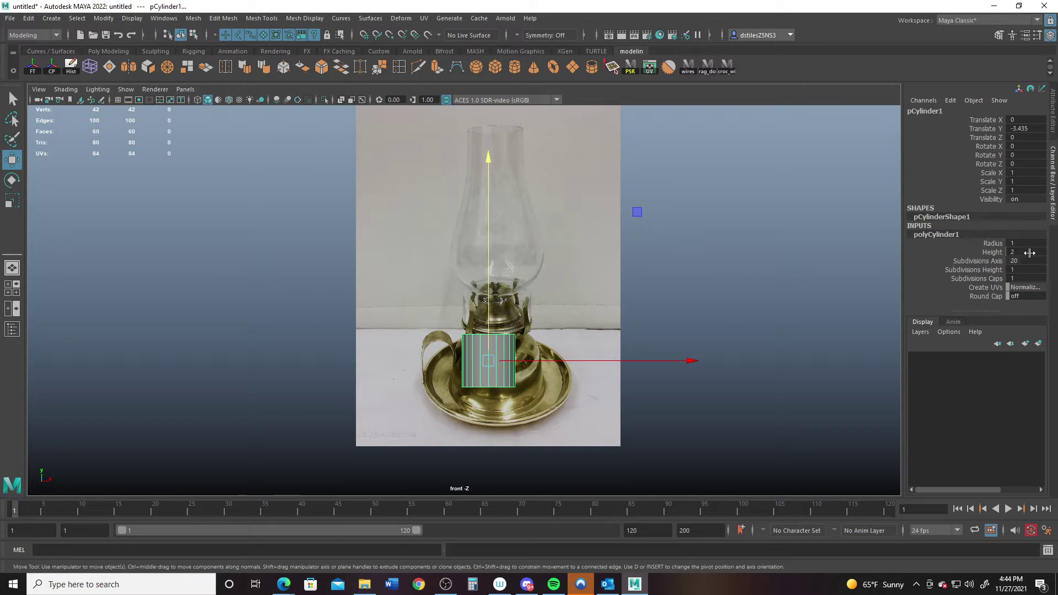
click(1024, 270)
key(Return)
click(1023, 252)
text(.1)
key(Return)
alt+right_drag(432, 282, 796, 348)
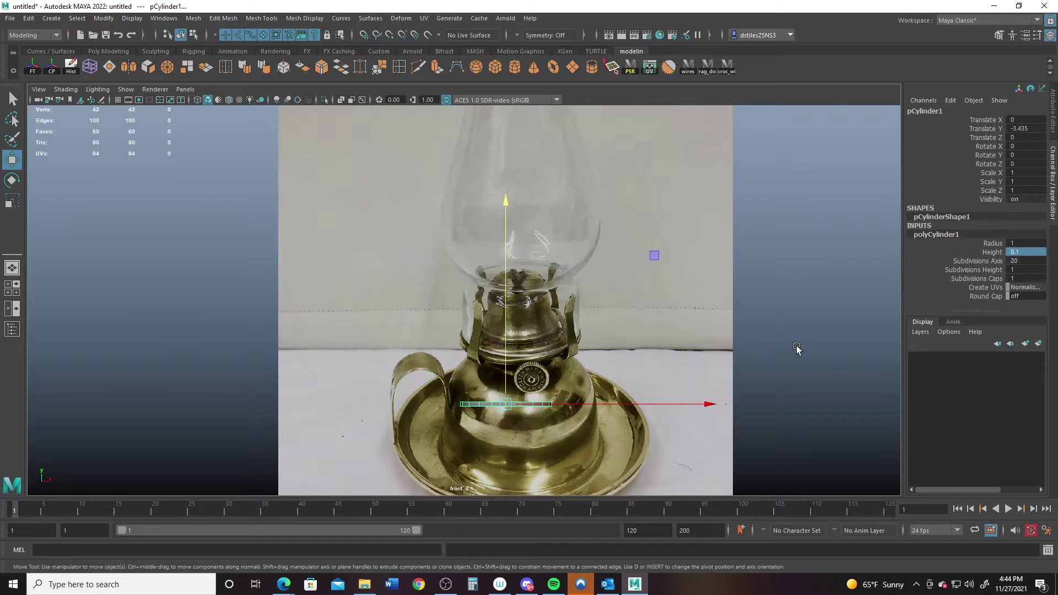
click(1025, 253)
text(.2)
key(Return)
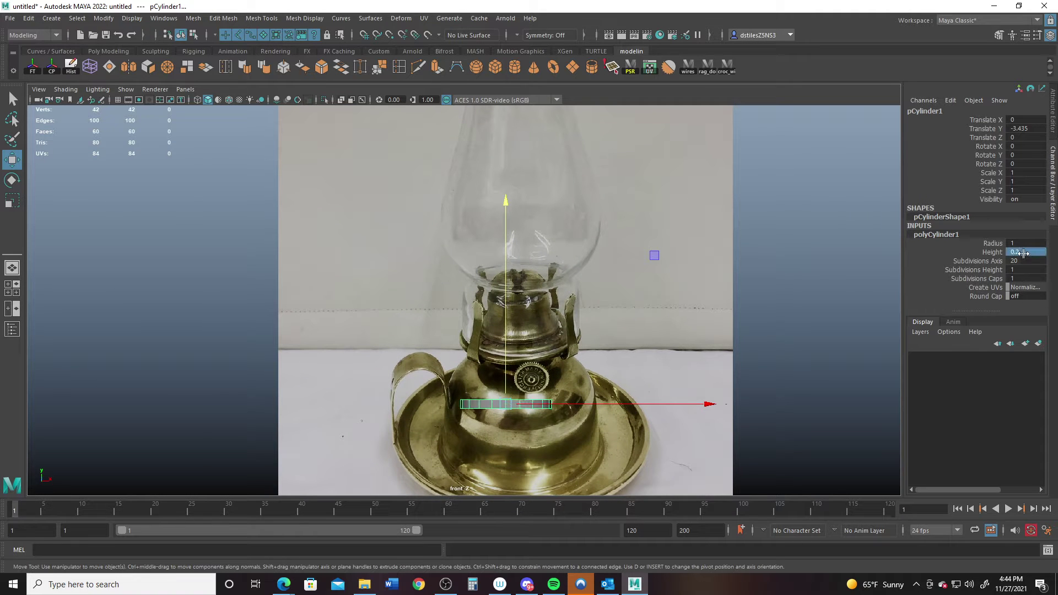
scroll(616, 326, down, 1)
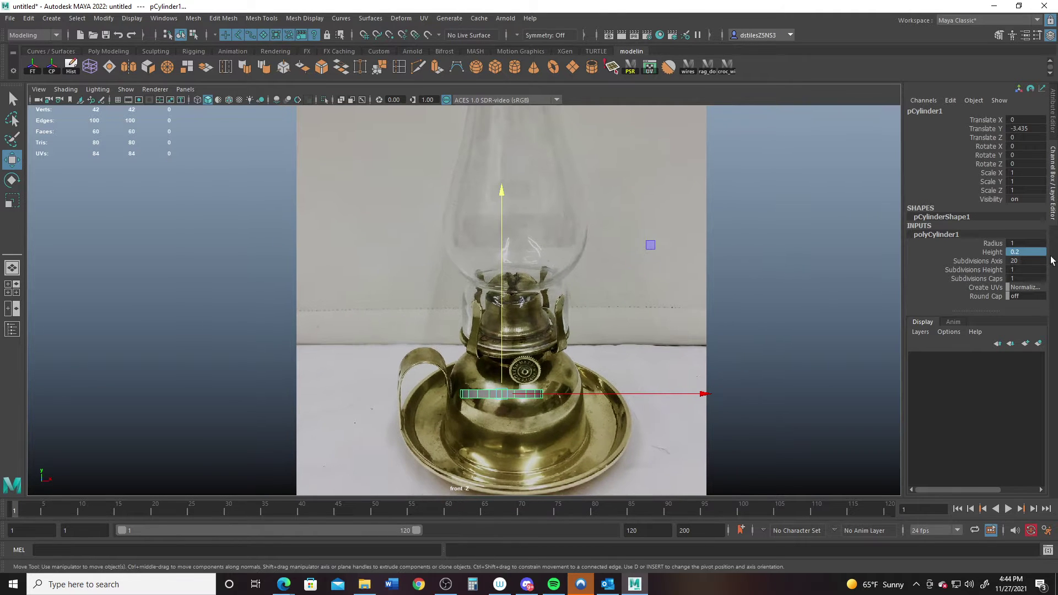
Set the cylinder's height to 0.15 and enlarge its radius to 3
click(1026, 251)
text(.15)
key(Return)
double_click(1021, 243)
text(2)
key(Return)
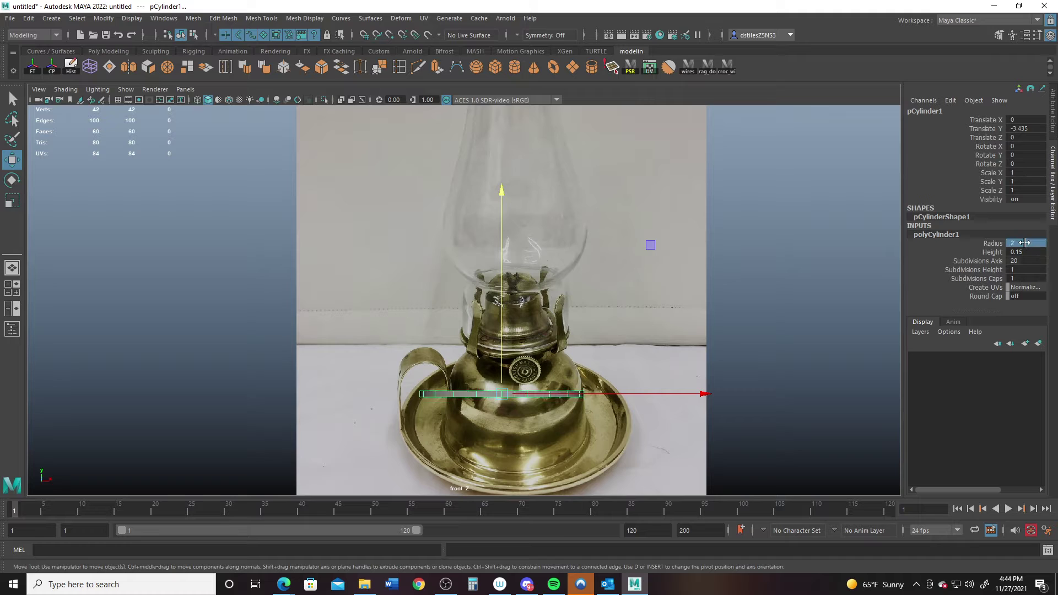
text(3)
key(Return)
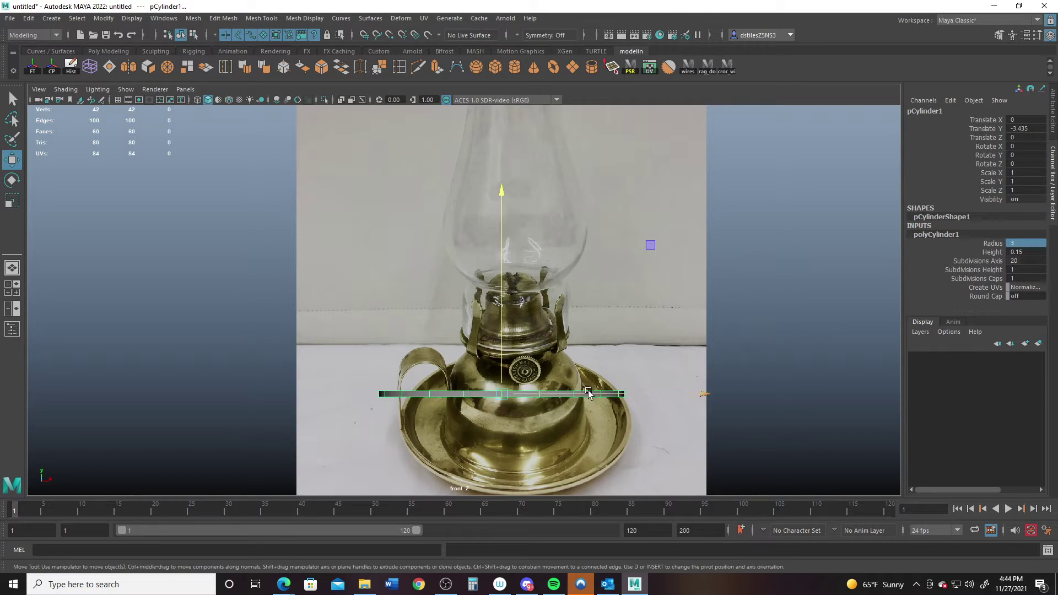
Lower the disc to Translate Y about -4.232 and shift the image plane to Translate X about -0.342 to align them
scroll(715, 407, down, 1)
alt+right_drag(715, 406, 584, 394)
alt+middle_drag(560, 397, 605, 305)
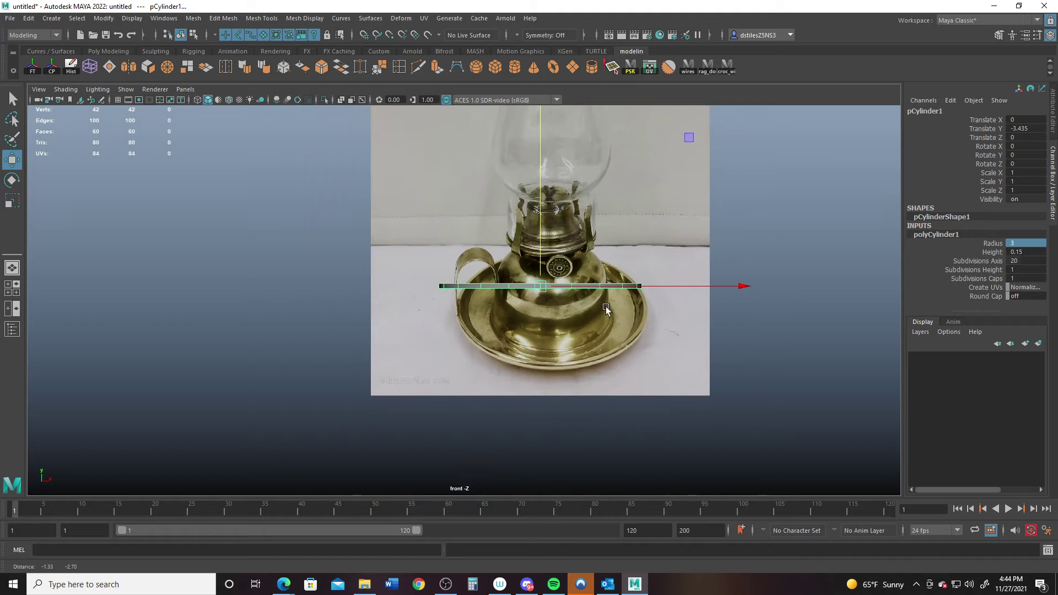
drag(541, 230, 552, 255)
click(709, 388)
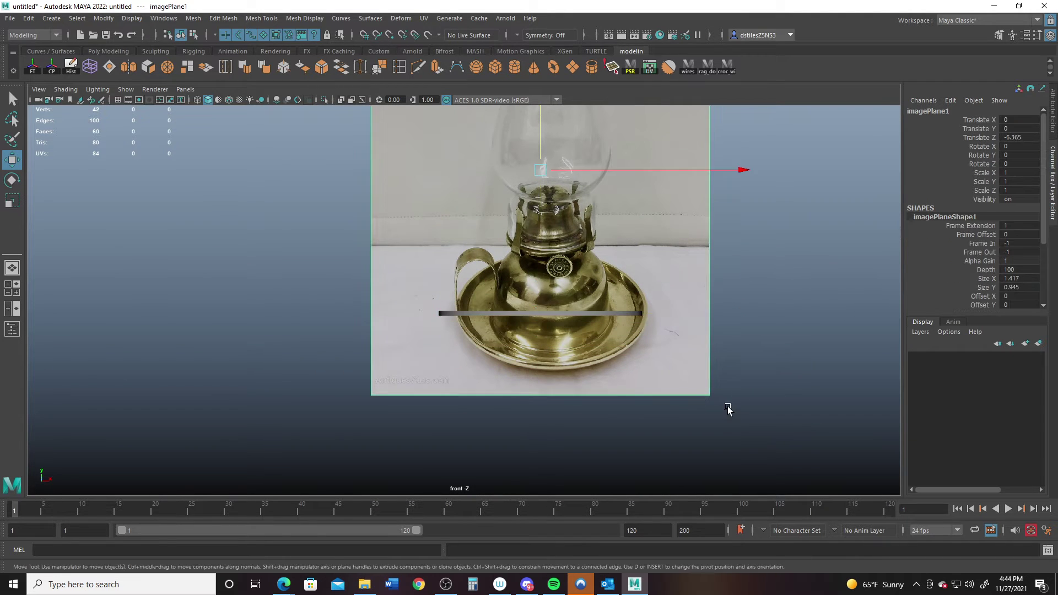
drag(746, 171, 732, 170)
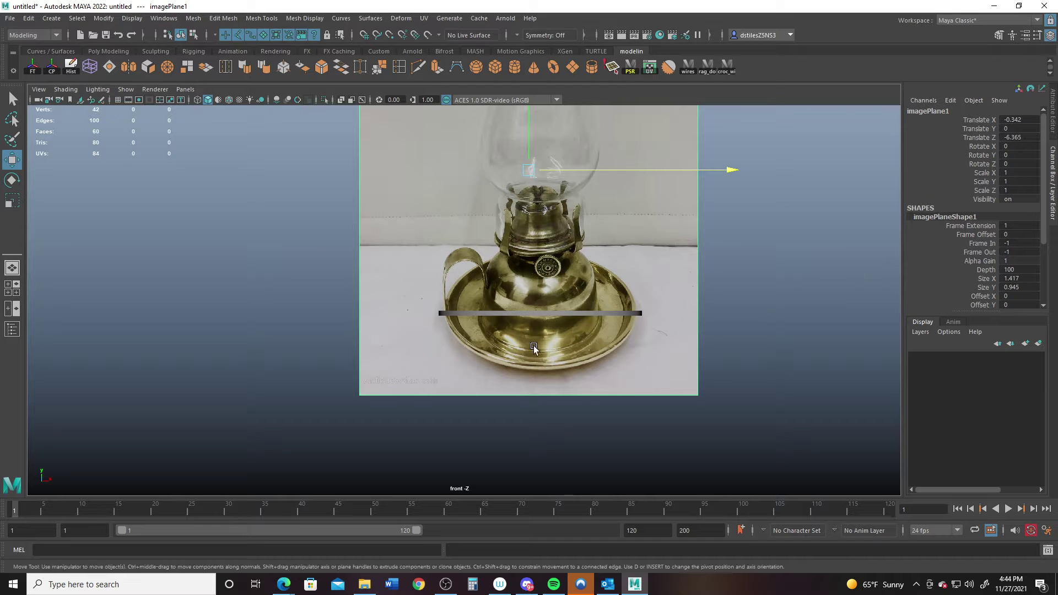
Set the disc's radius to 2.8 to fit the width of the dish in the reference
click(570, 314)
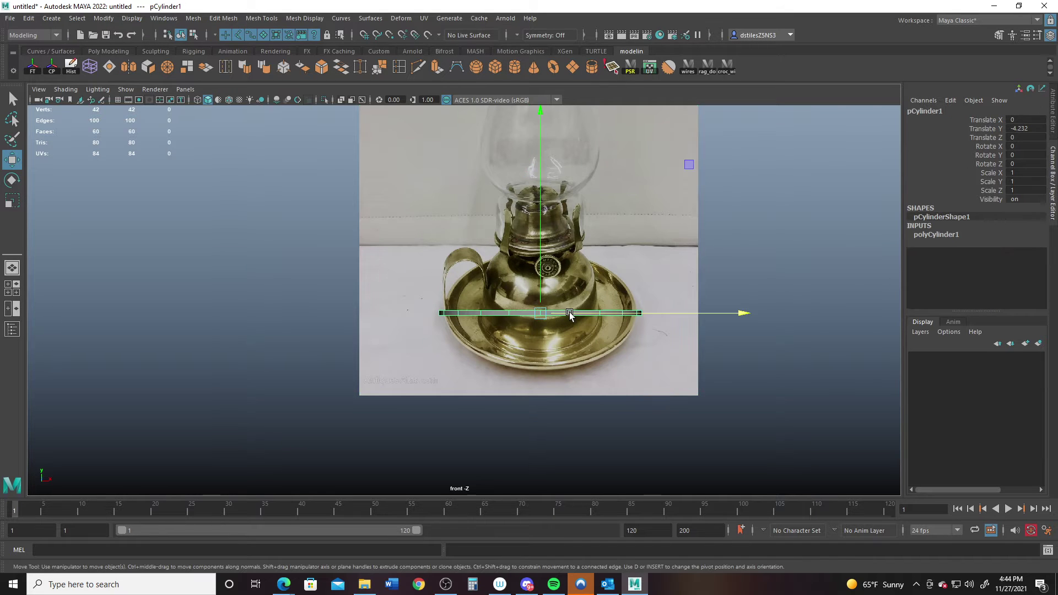
click(935, 236)
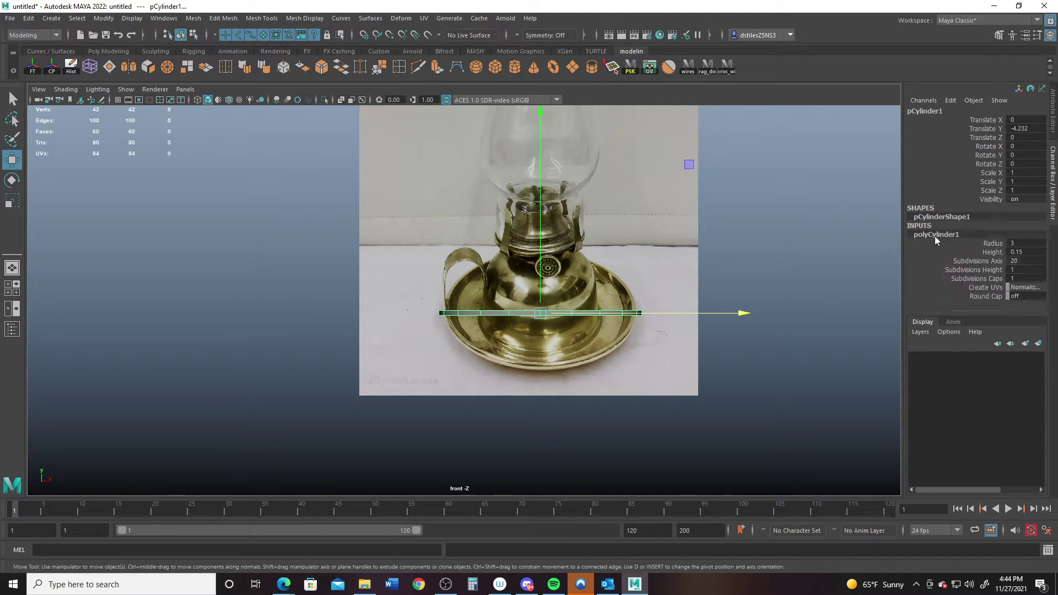
click(1019, 242)
text(.8)
key(Return)
click(1020, 243)
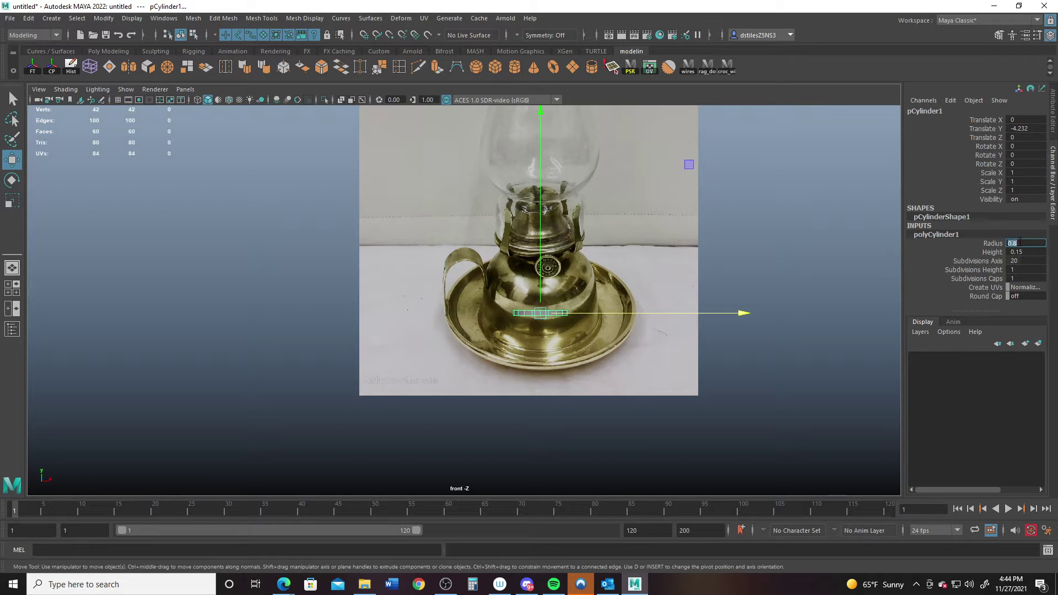
key(Return)
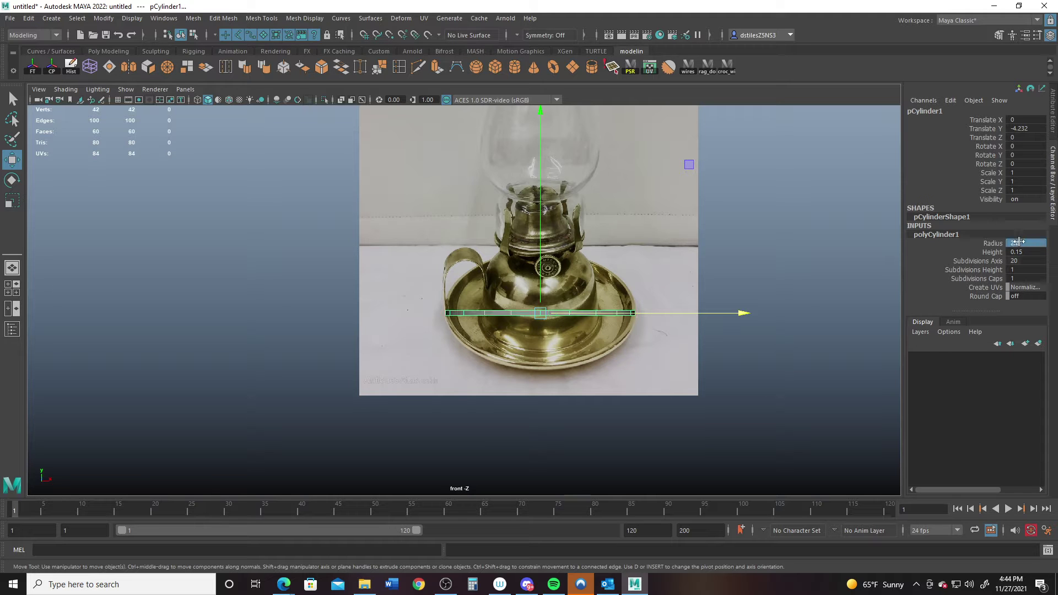
Set the disc's cap subdivisions to 3 and its radius to 3.3
click(1025, 278)
key(Return)
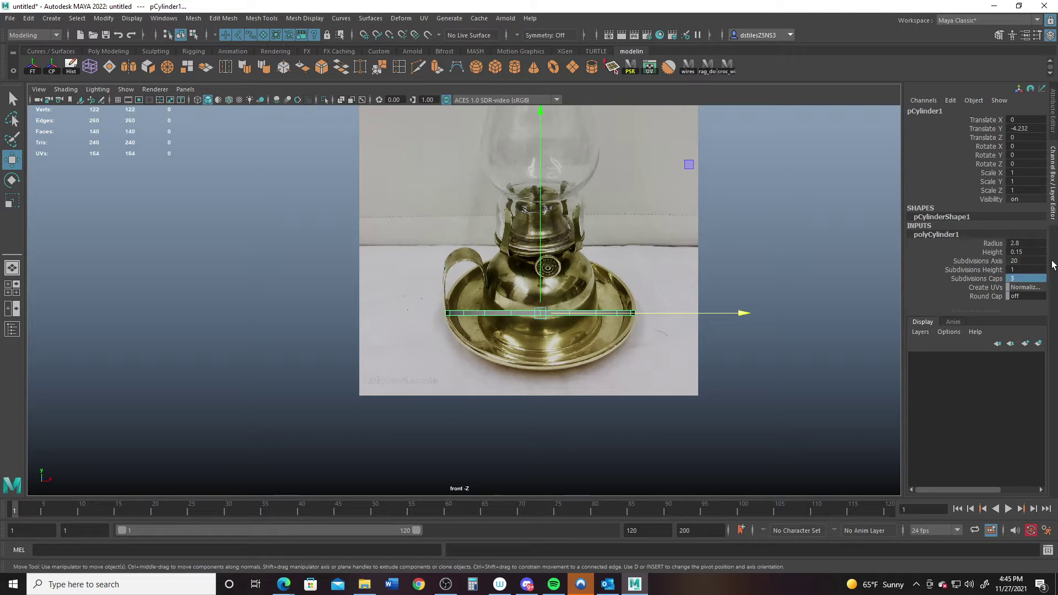
double_click(1030, 243)
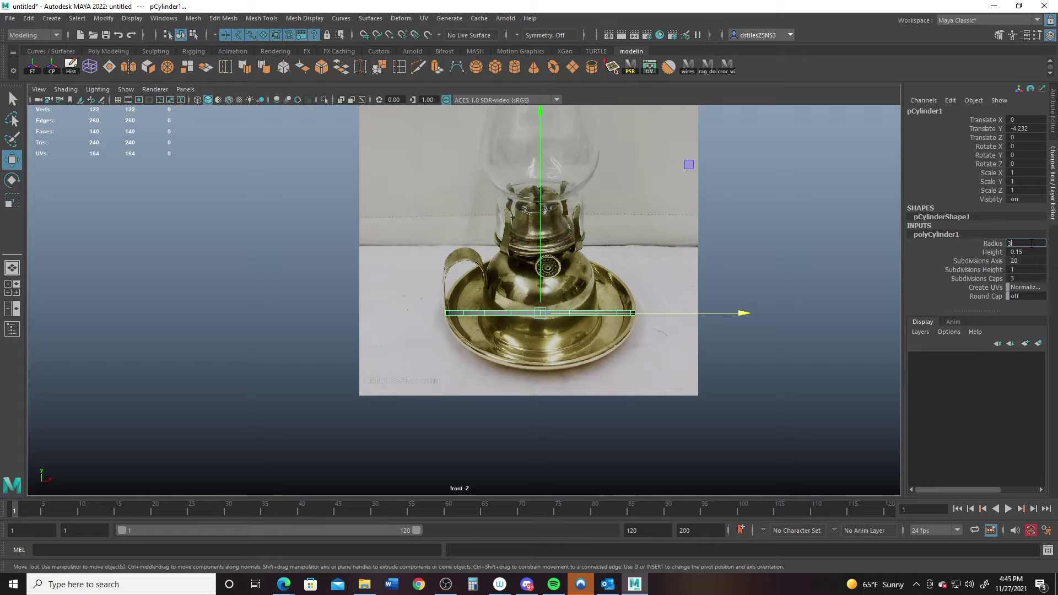
key(Return)
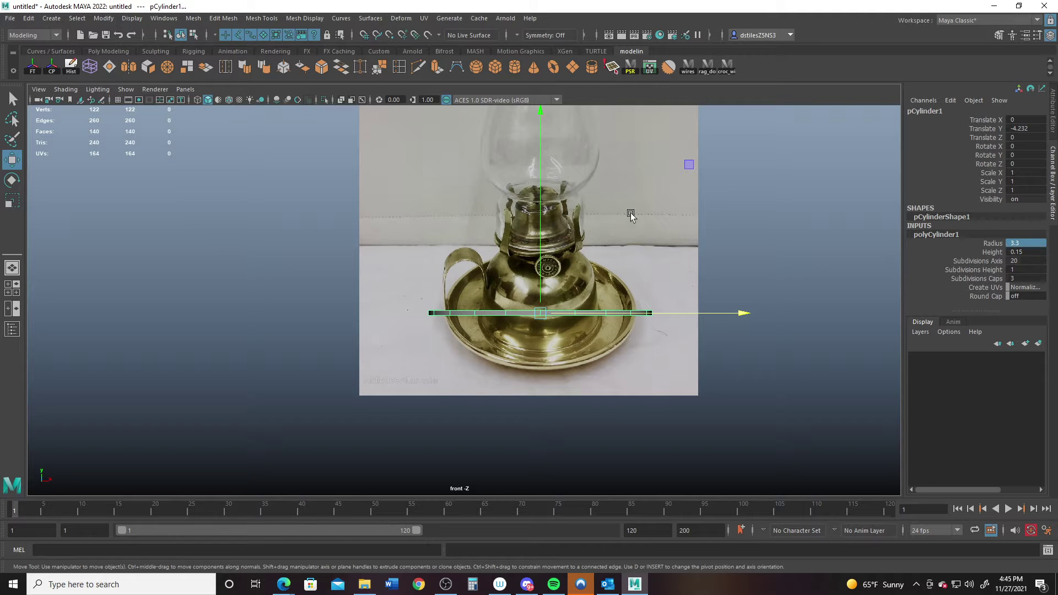
Switch to the maximised perspective view and hide its grid
key(space)
key(space)
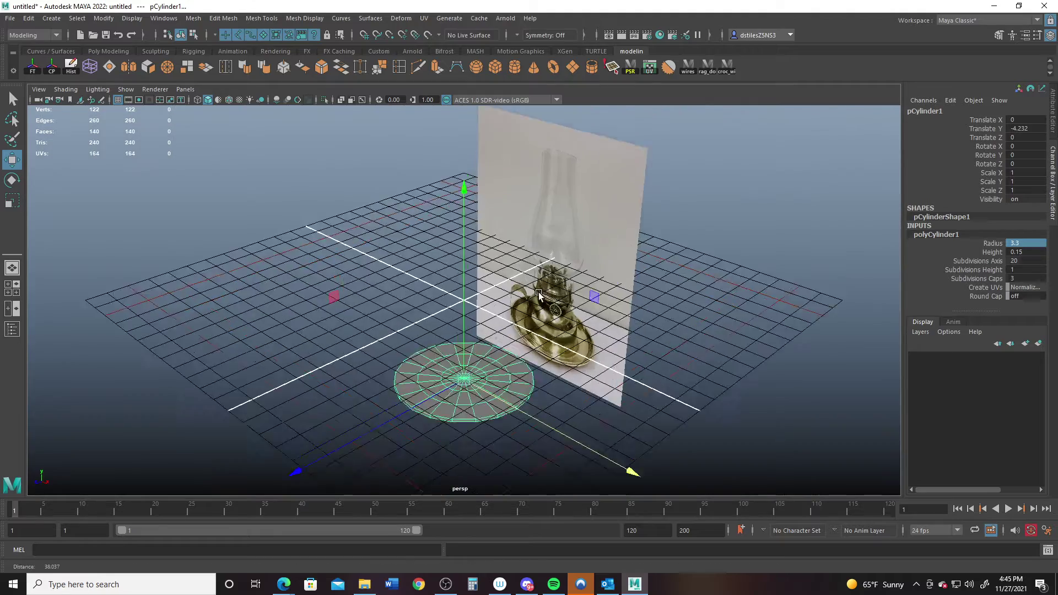
scroll(552, 283, up, 3)
alt+middle_drag(551, 282, 556, 271)
scroll(554, 276, up, 2)
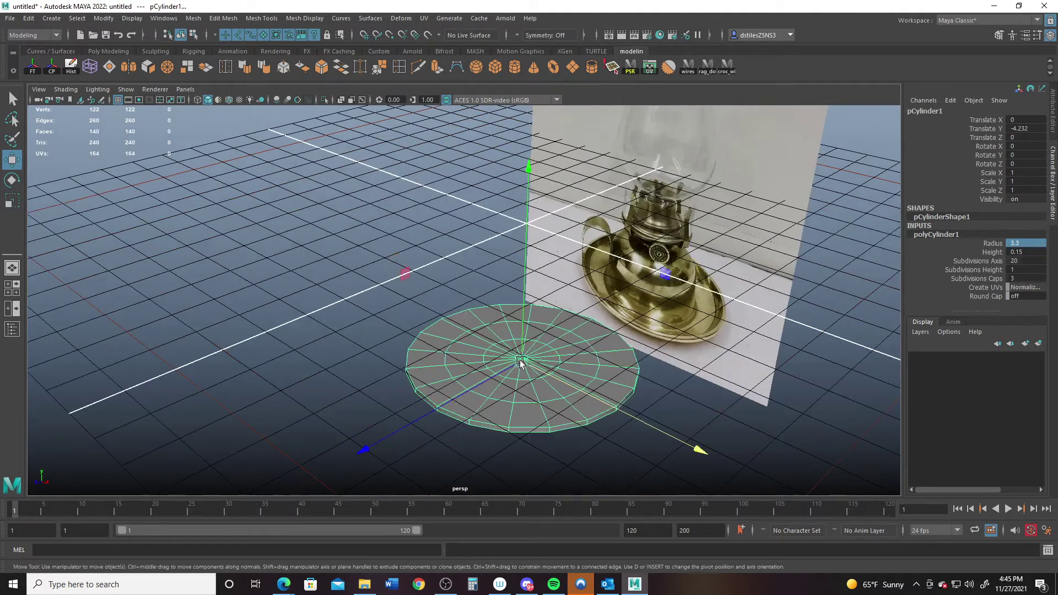
click(118, 100)
Select the middle ring of faces on the disc's top and scale it outward toward the rim
alt+drag(476, 364, 510, 362)
alt+right_drag(510, 363, 456, 364)
alt+middle_drag(422, 294, 456, 310)
alt+right_drag(456, 309, 650, 358)
alt+middle_drag(663, 366, 584, 286)
alt+drag(507, 319, 484, 394)
right_drag(461, 371, 462, 316)
click(449, 369)
click(437, 372)
shift+double_click(443, 383)
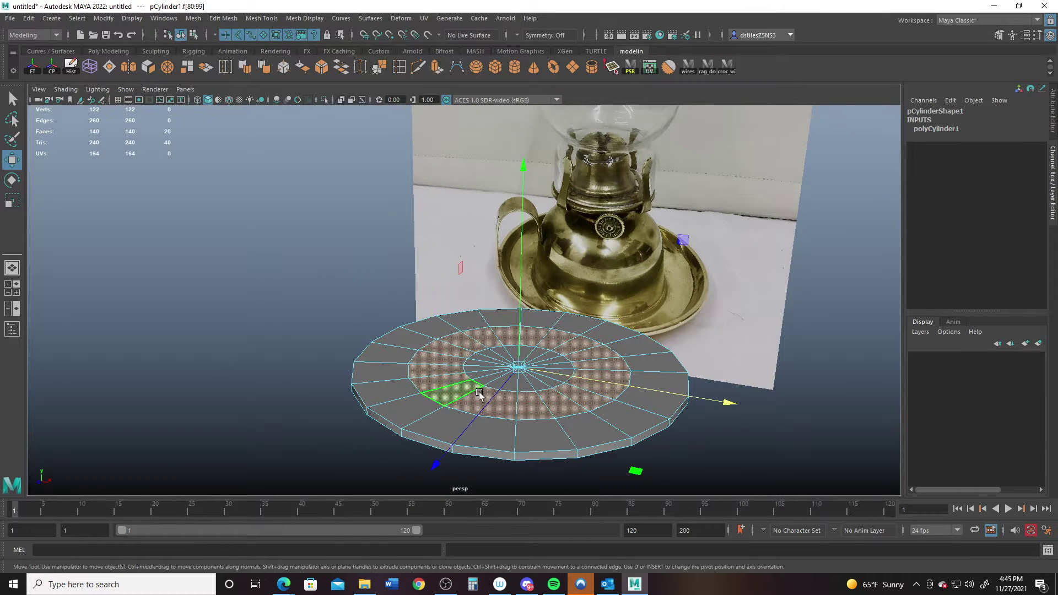
key(r)
Scale the inner edge loop on the disc's top outward so it lies closer to the outer loop
alt+right_drag(671, 451, 594, 403)
alt+drag(594, 405, 646, 464)
right_drag(491, 280, 439, 279)
double_click(509, 335)
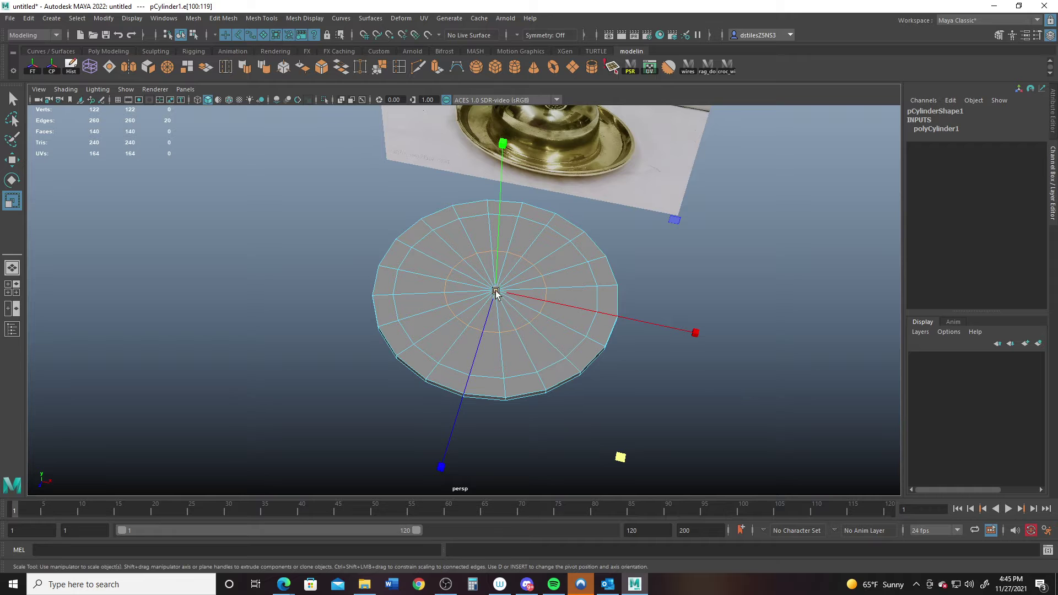
drag(496, 289, 421, 333)
Select the full ring of side faces around the disc and move it up to form a raised rim
right_drag(418, 304, 409, 341)
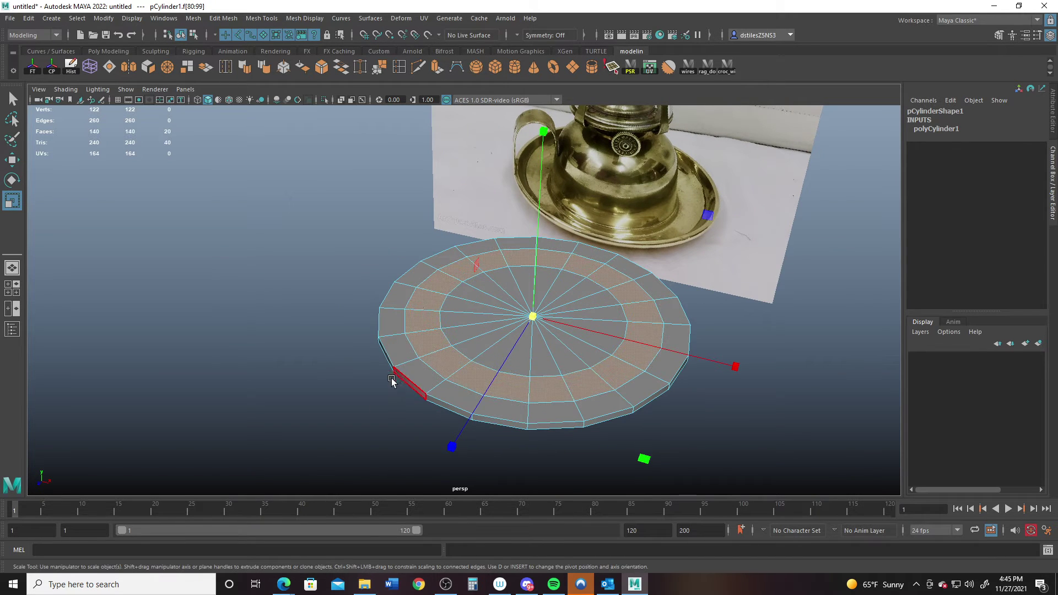
alt+drag(399, 381, 449, 337)
scroll(430, 380, up, 3)
click(389, 451)
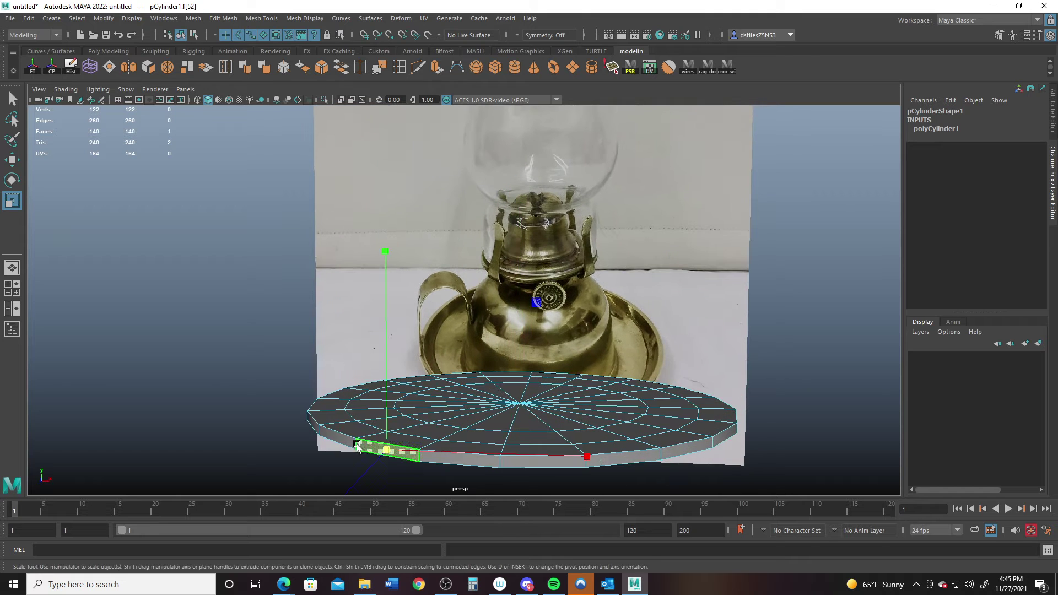
shift+double_click(347, 442)
key(w)
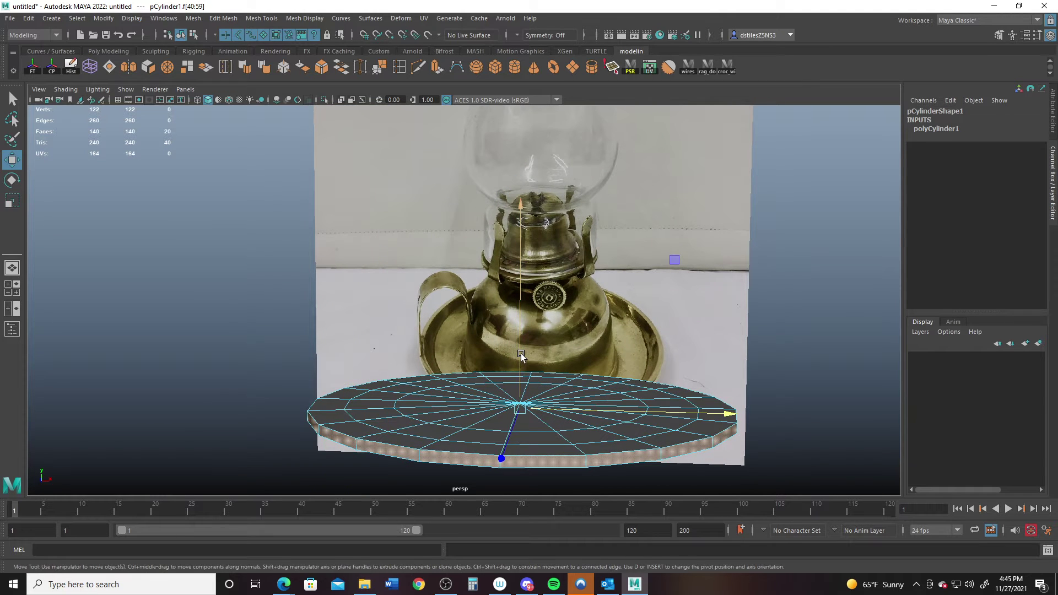
drag(519, 378, 522, 337)
Select the outer edge loop along the underside of the dish's raised rim and adjust its scale
alt+right_drag(506, 360, 445, 362)
alt+drag(445, 362, 495, 382)
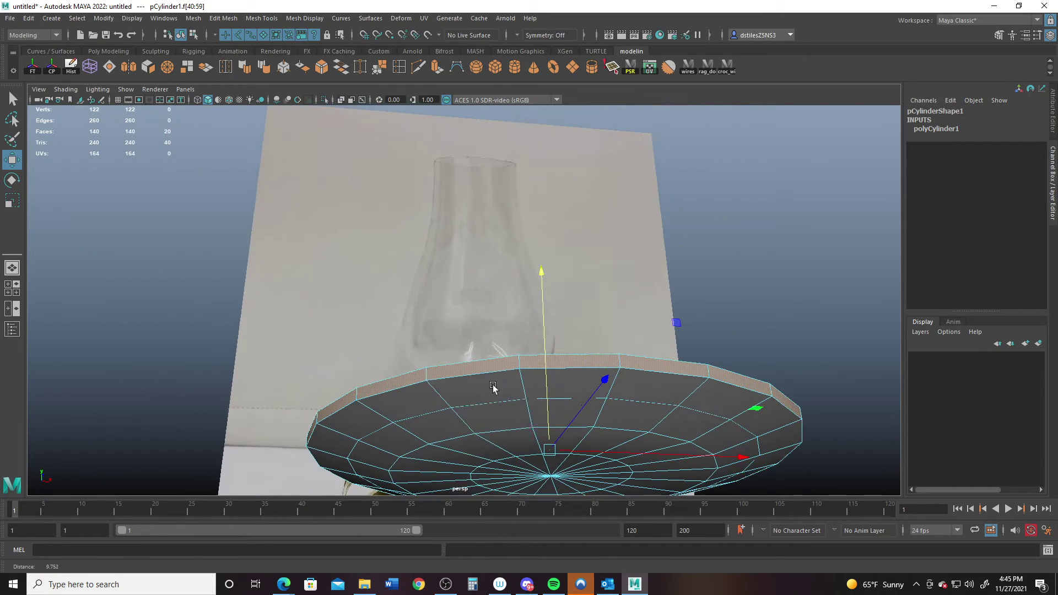
right_drag(472, 278, 476, 259)
double_click(475, 374)
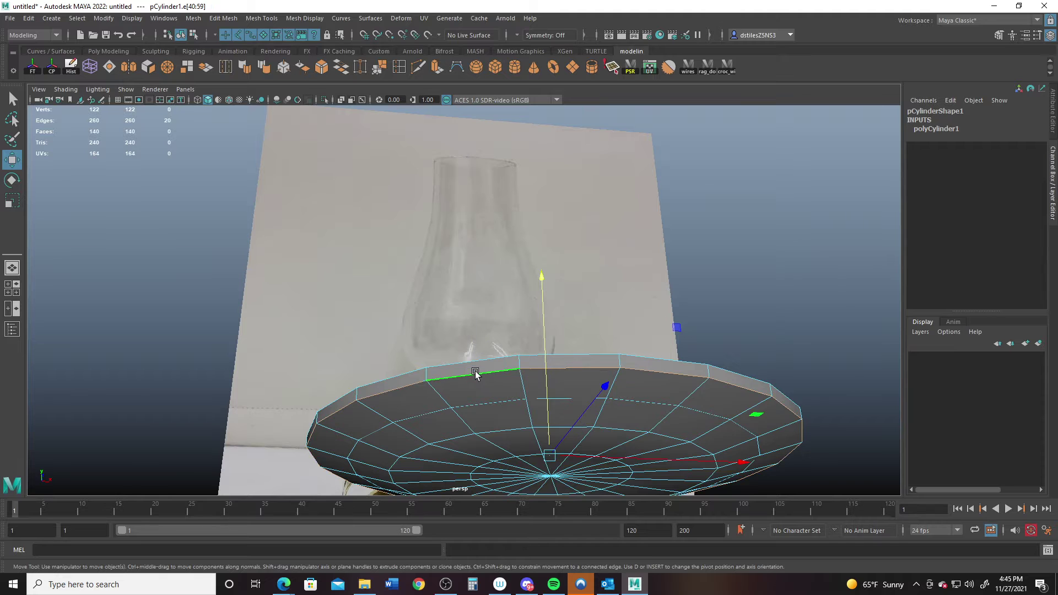
alt+drag(479, 379, 557, 413)
key(r)
key(w)
Select the edge loop where the dish's inner wall meets its floor and scale it outward toward the rim
scroll(569, 384, up, 5)
right_click(489, 268)
double_click(506, 358)
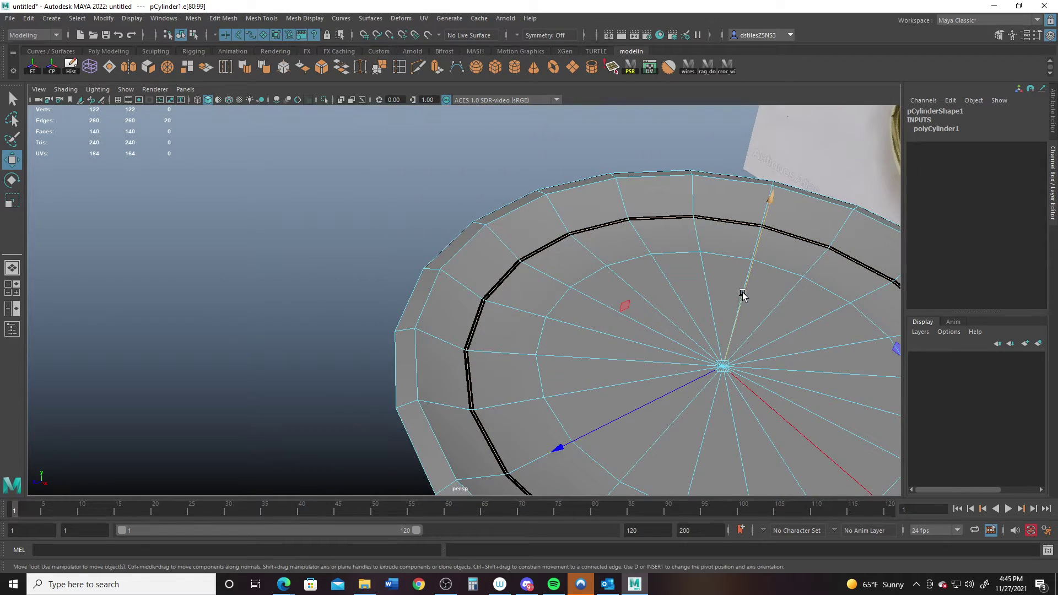
mouse_move(742, 295)
mouse_down()
mouse_move(742, 284)
mouse_move(717, 338)
mouse_move(580, 287)
mouse_move(597, 335)
mouse_move(586, 399)
mouse_move(601, 407)
mouse_up()
alt+right_drag(600, 407, 535, 382)
alt+drag(536, 381, 477, 358)
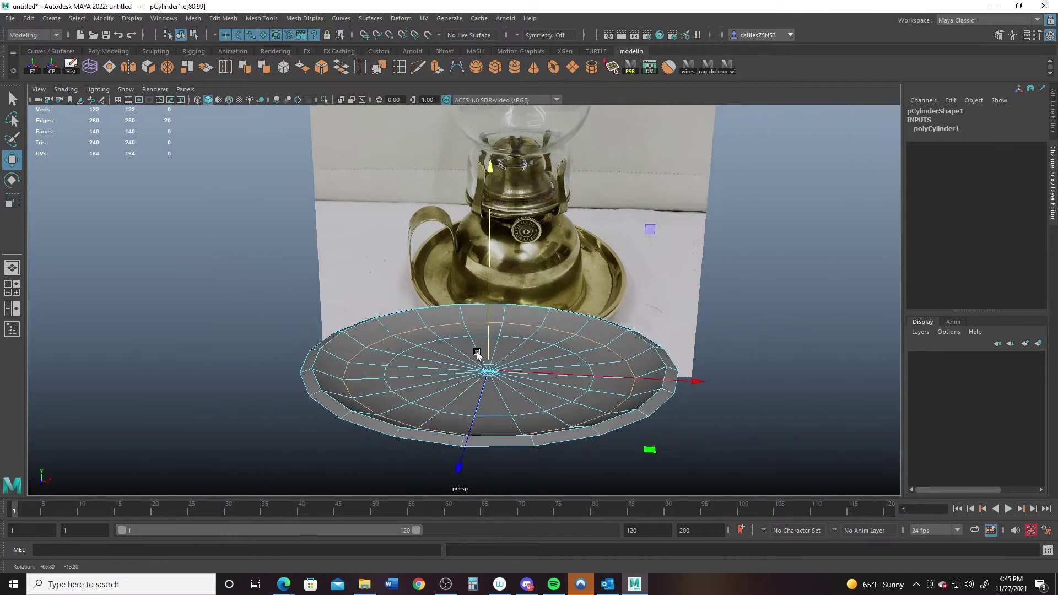
alt+right_drag(477, 358, 481, 371)
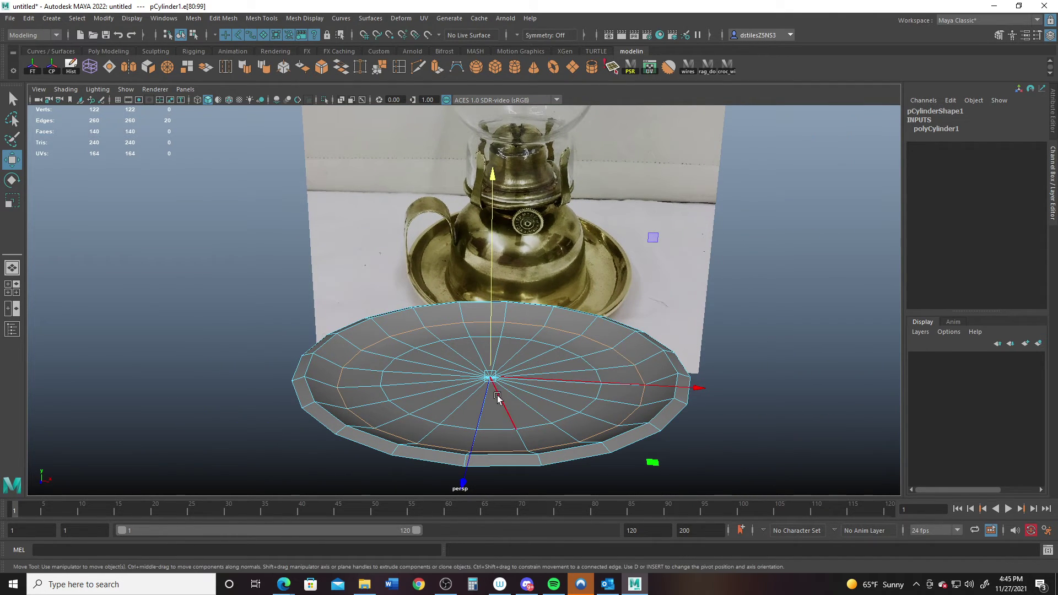
key(r)
shift+drag(489, 383, 405, 314)
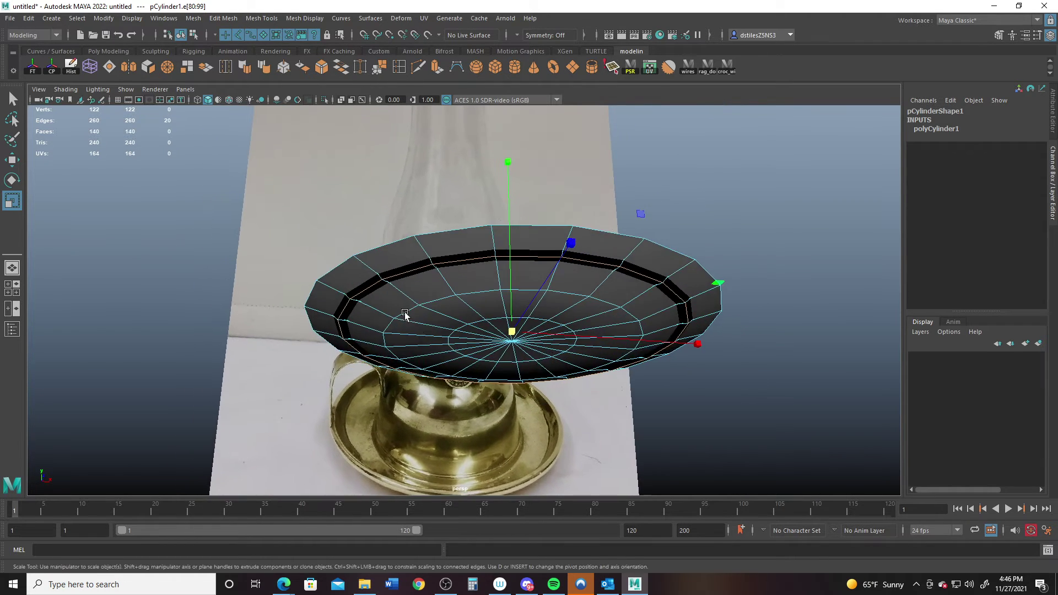
Select the corresponding edge loop on the dish's underside and scale it outward
double_click(407, 311)
drag(512, 341, 542, 346)
alt+drag(619, 376, 270, 361)
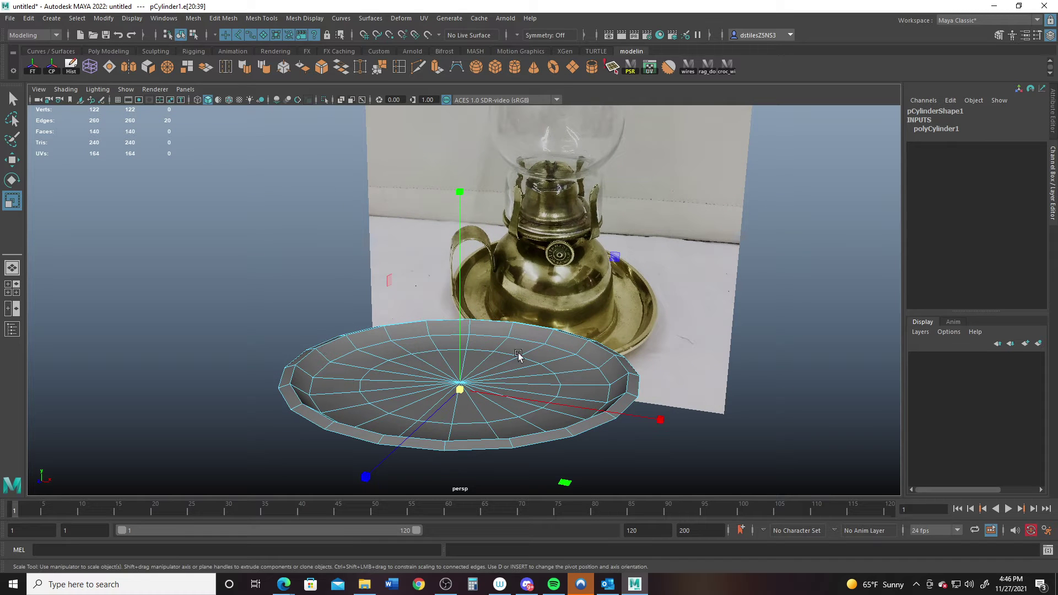
scroll(493, 391, up, 1)
alt+drag(494, 391, 460, 326)
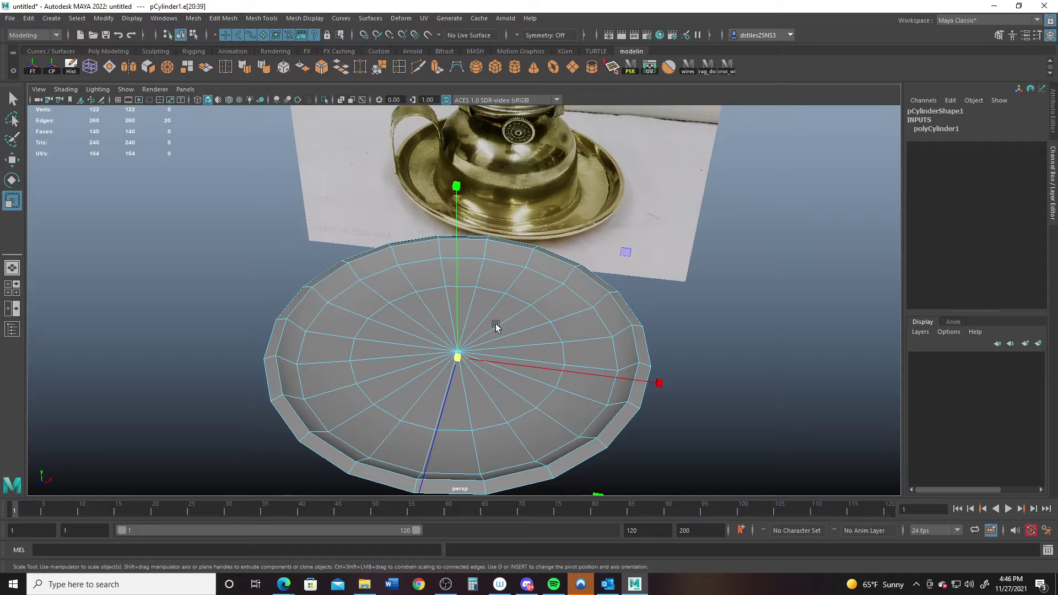
click(400, 66)
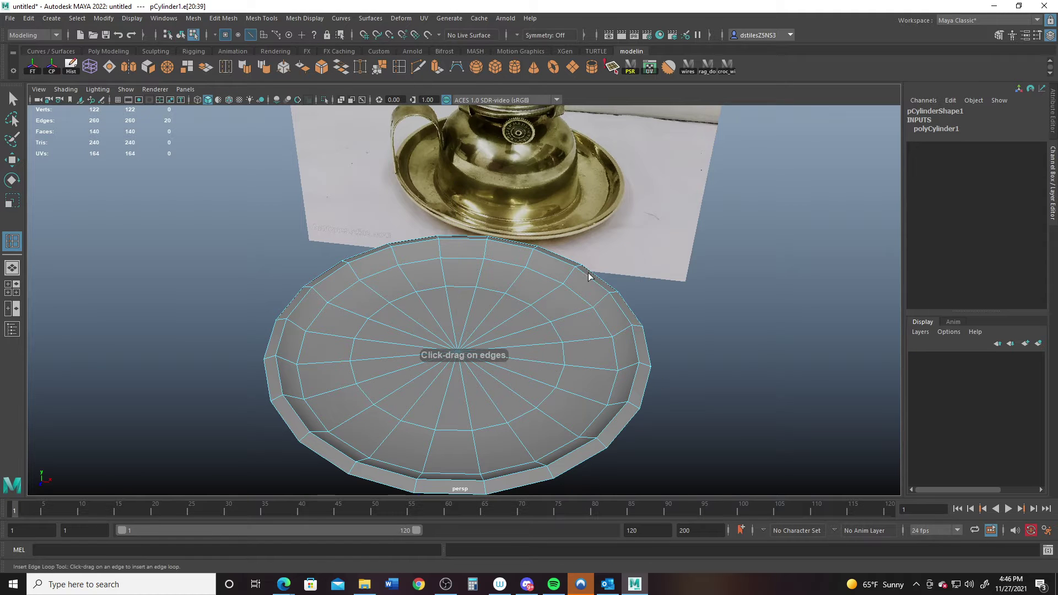
click(563, 285)
key(ctrl+z)
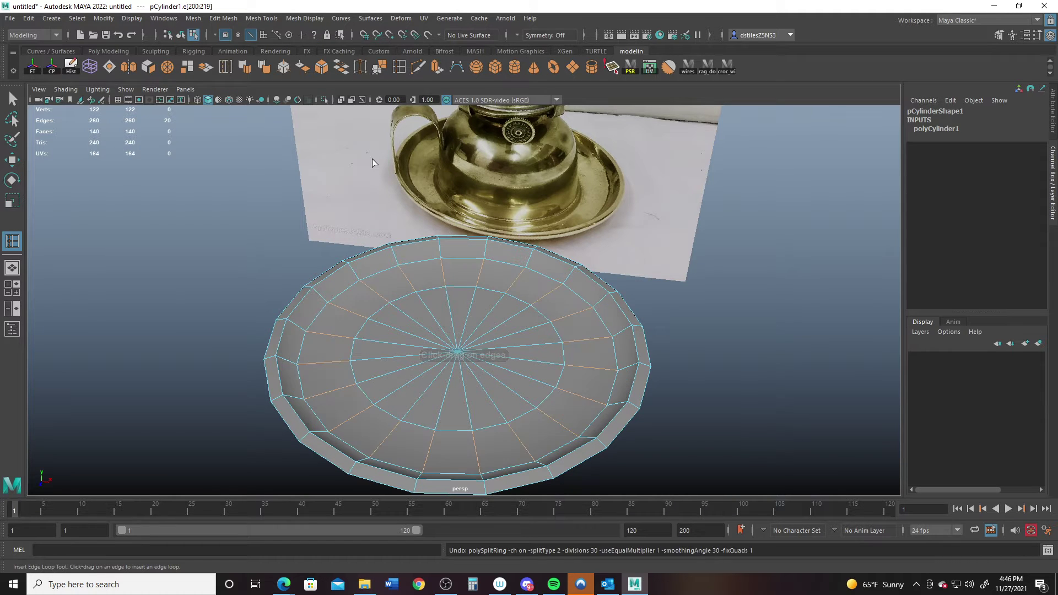
Reset the Insert Edge Loop tool's settings and add one edge loop on each side of the corner around the dish's floor
double_click(397, 67)
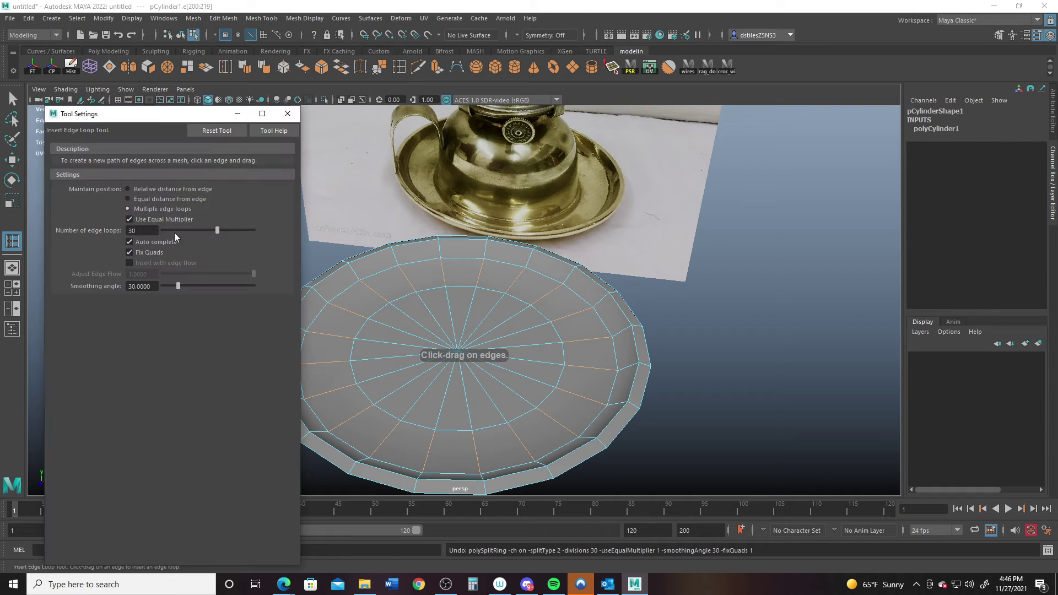
click(213, 133)
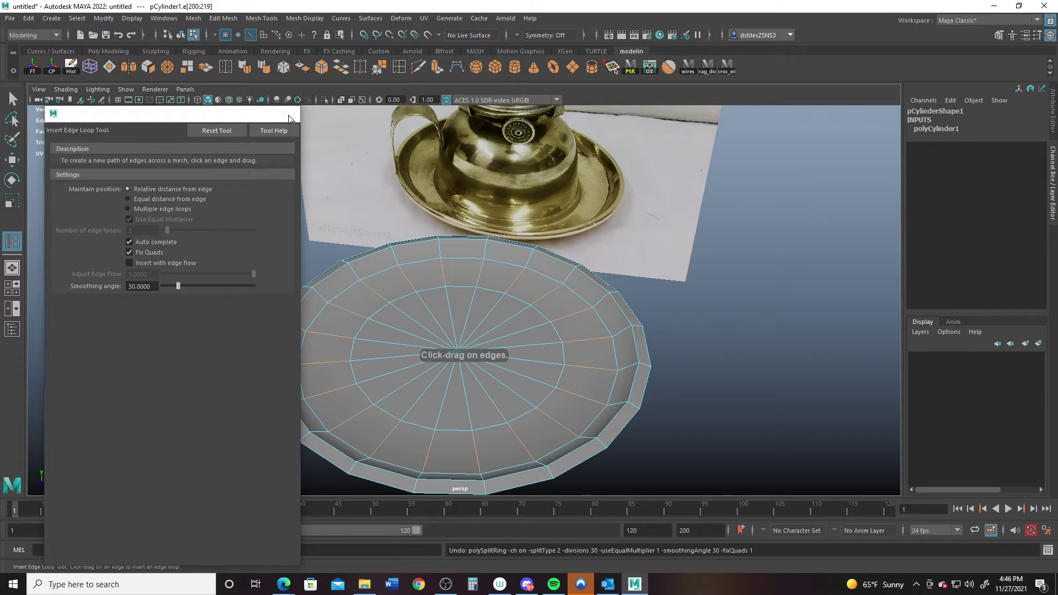
click(288, 113)
click(562, 287)
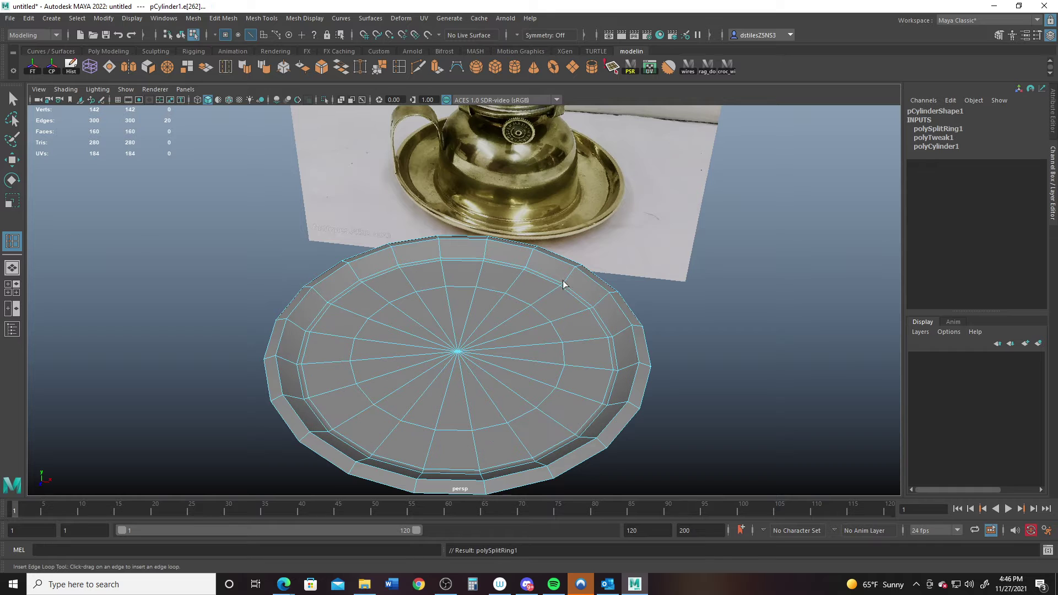
key(ctrl+z)
drag(565, 283, 565, 283)
key(q)
Insert an edge loop just outside the middle ring on the dish's floor
scroll(385, 295, up, 2)
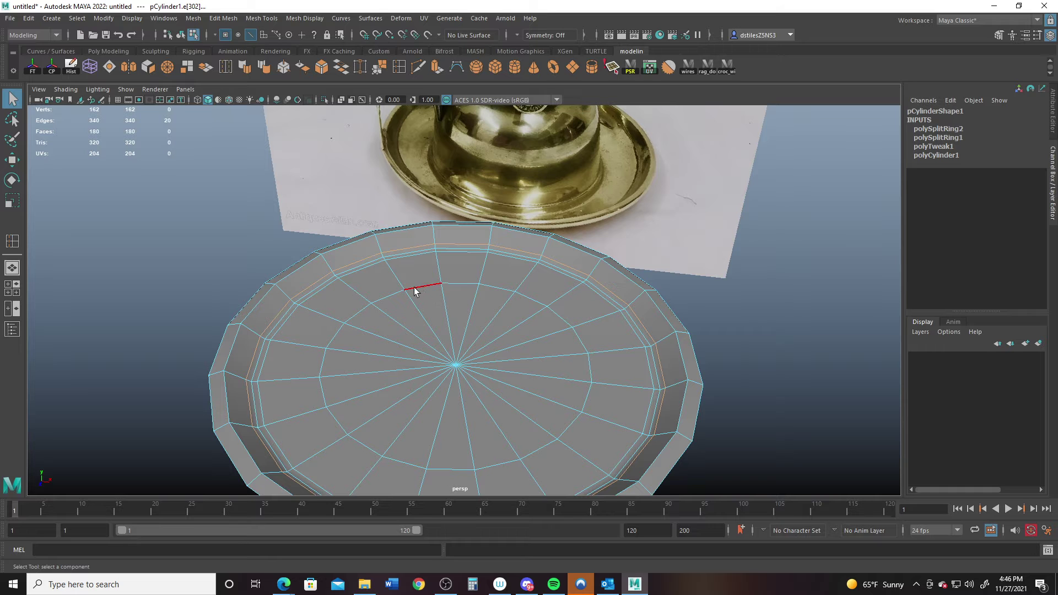
key(y)
click(322, 351)
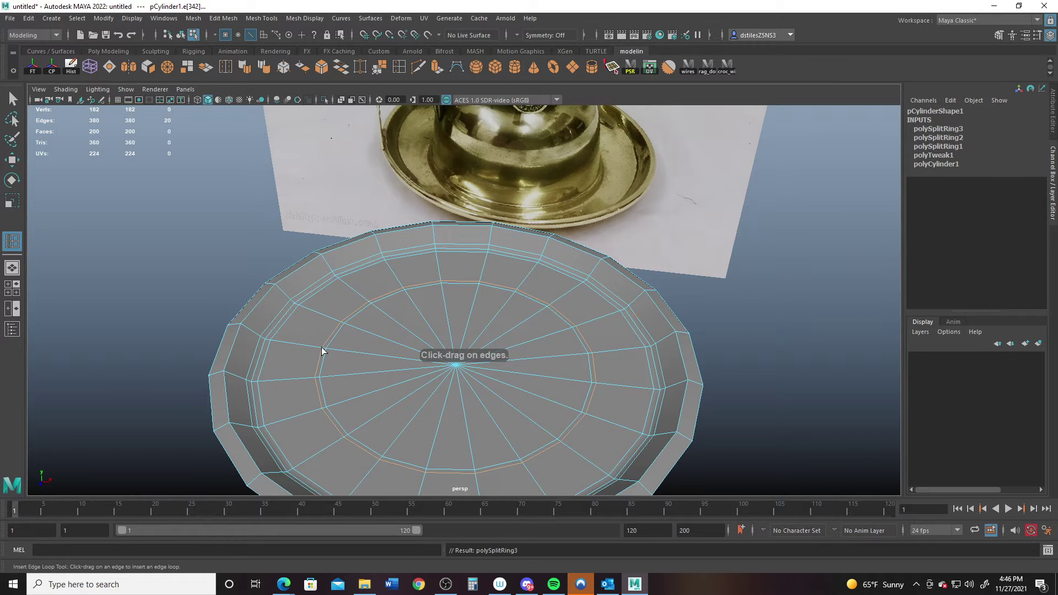
key(q)
Select the central disc of triangular faces on the dish's floor, excluding the matching faces on the underside in front view
right_drag(362, 280, 362, 312)
scroll(473, 361, up, 6)
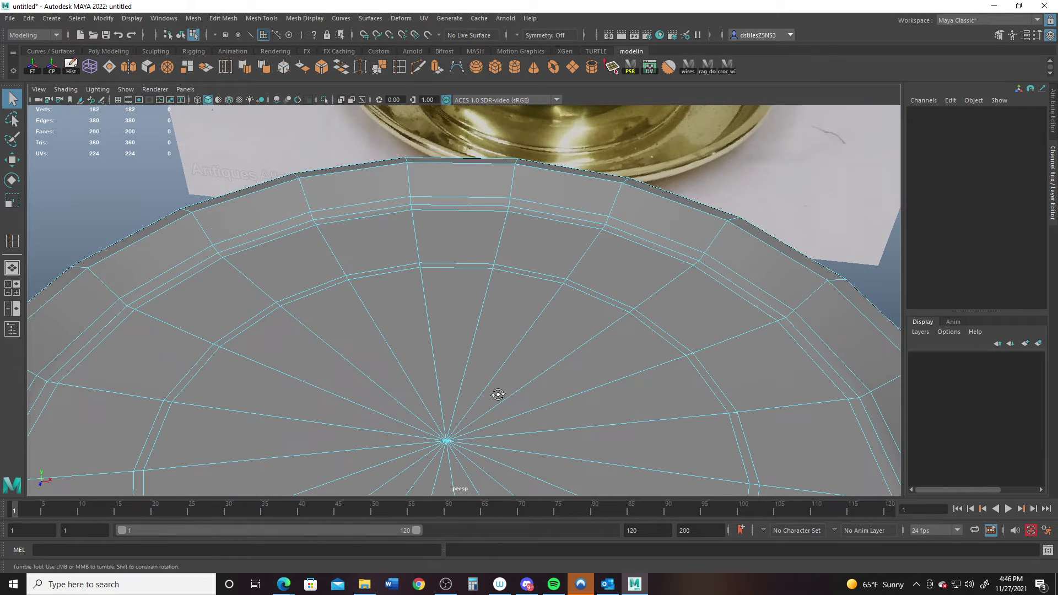
scroll(473, 361, down, 3)
alt+drag(365, 326, 445, 361)
scroll(539, 388, down, 5)
alt+drag(538, 388, 449, 283)
key(space)
key(space)
alt+right_drag(344, 391, 726, 405)
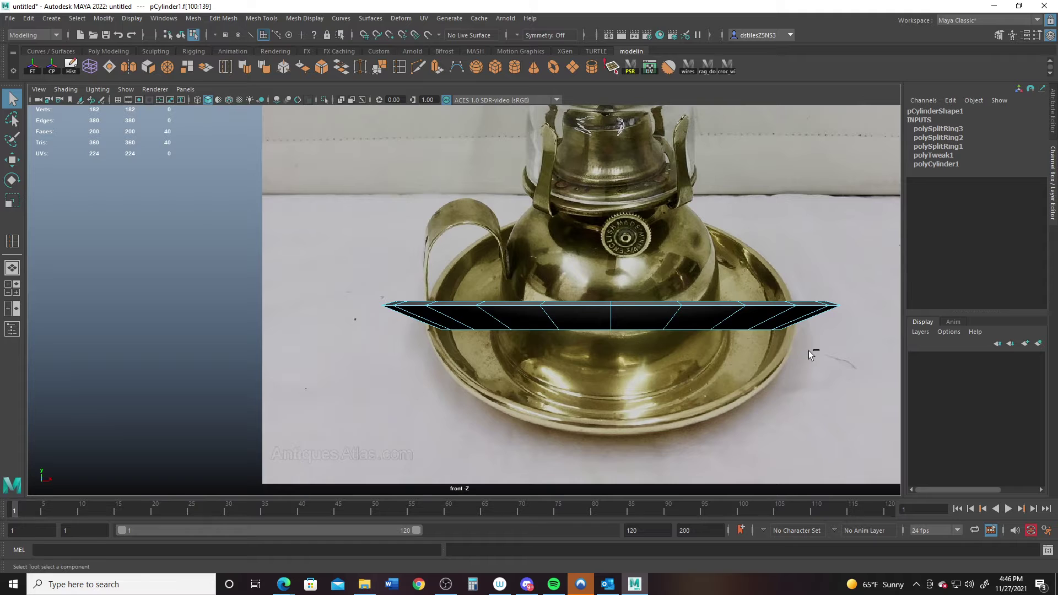
ctrl+drag(808, 351, 451, 271)
key(space)
key(space)
Extrude the central disc faces upward by a small amount to form a thin supporting step
key(w)
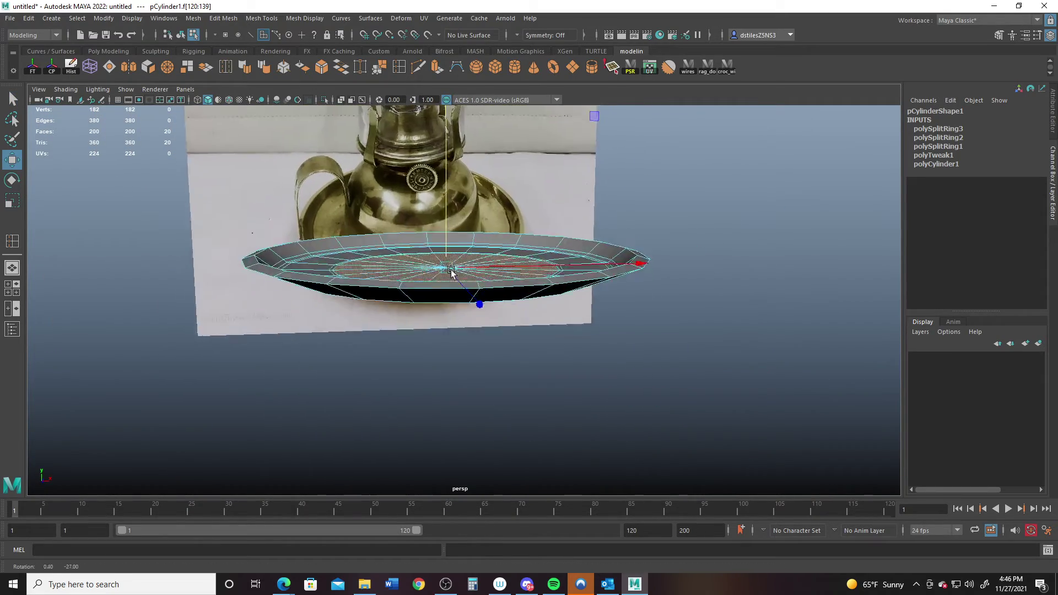
alt+middle_drag(451, 271, 453, 357)
alt+drag(452, 357, 456, 379)
shift+drag(452, 321, 451, 304)
alt+drag(482, 351, 451, 319)
Extrude the central disc faces upward again to form the tall cylindrical body of the lamp
alt+right_drag(368, 372, 449, 364)
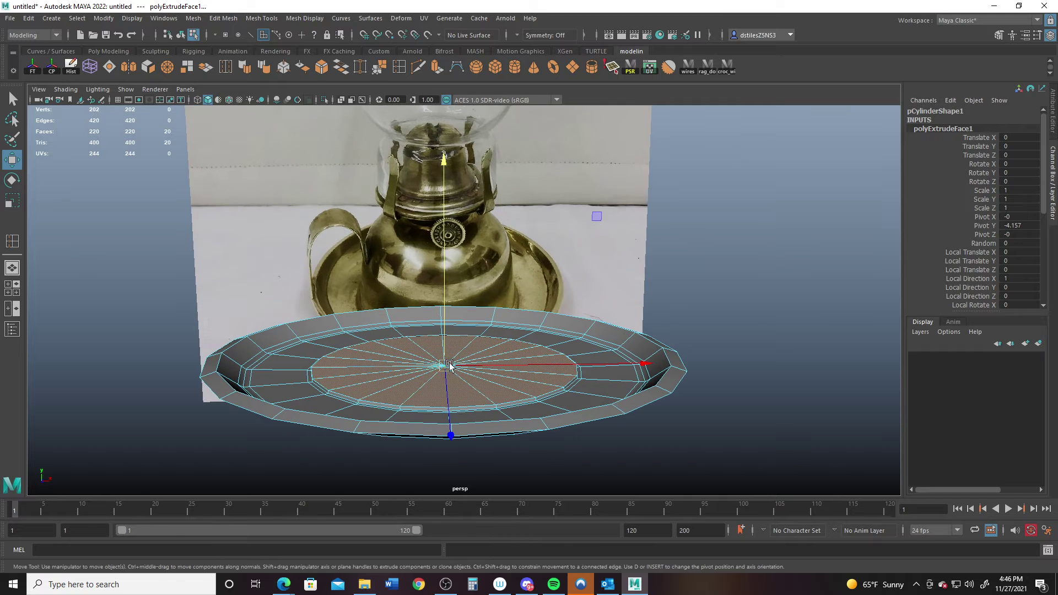
shift+drag(445, 345, 456, 247)
alt+right_drag(521, 325, 488, 308)
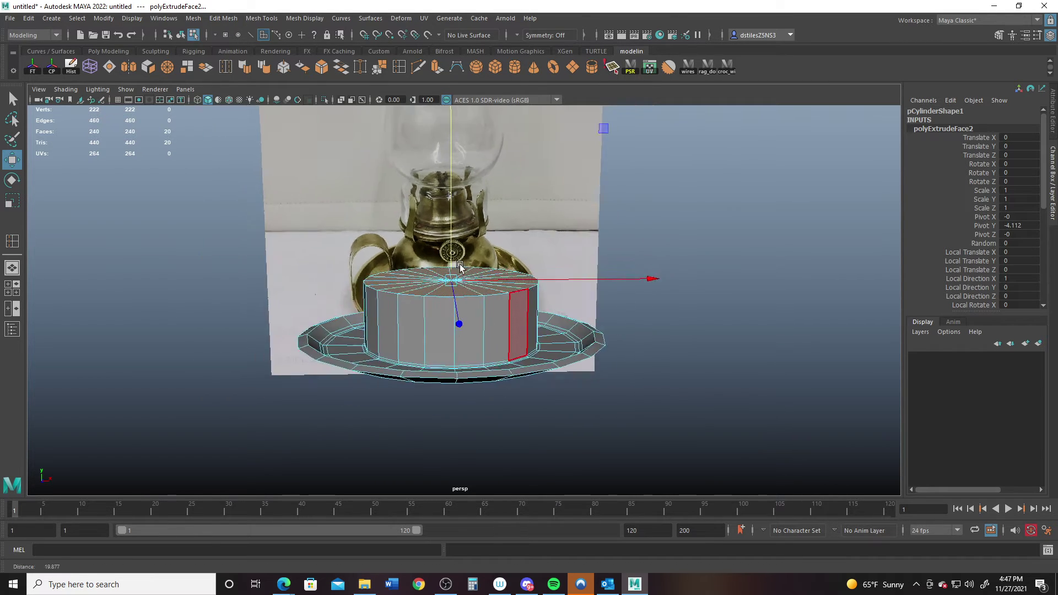
Extrude the cylinder's top faces upward twice, scaling each extrusion inward to round the body into a dome
alt+drag(487, 303, 391, 254)
alt+middle_drag(391, 254, 400, 335)
alt+right_drag(400, 335, 441, 361)
alt+drag(441, 360, 434, 362)
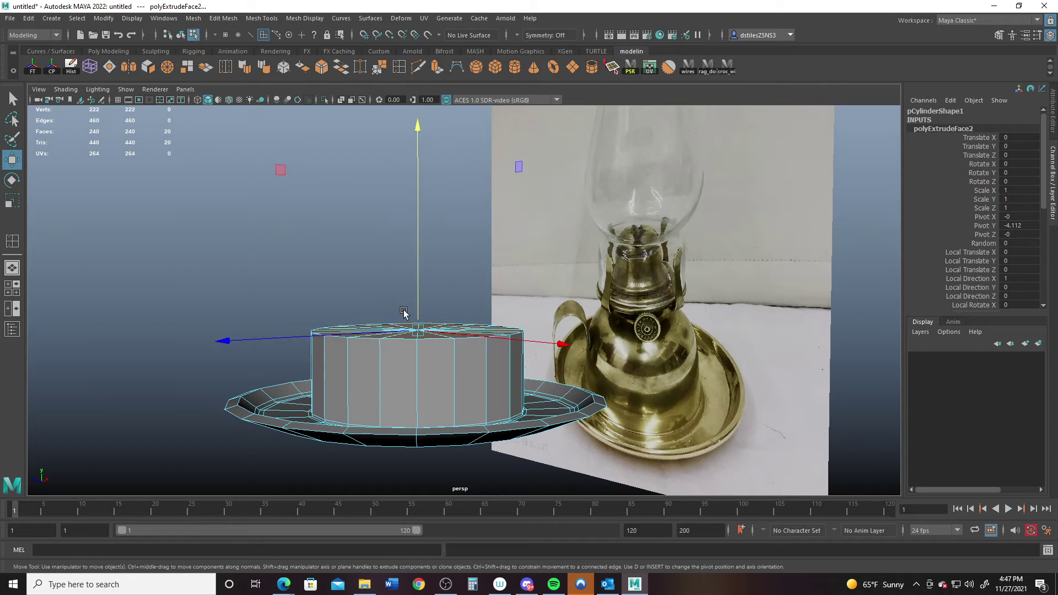
shift+drag(417, 307, 379, 282)
key(r)
key(w)
key(r)
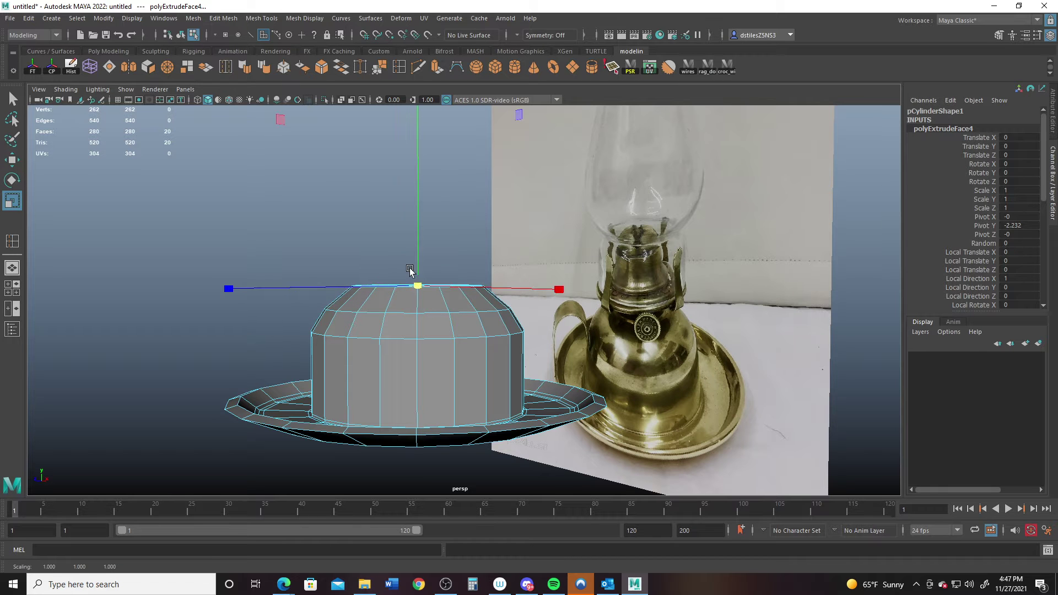
Switch to object mode and inspect the domed body and dish in smooth preview
alt+drag(350, 316, 491, 319)
right_drag(491, 319, 599, 226)
key(3)
click(704, 441)
alt+drag(704, 441, 586, 413)
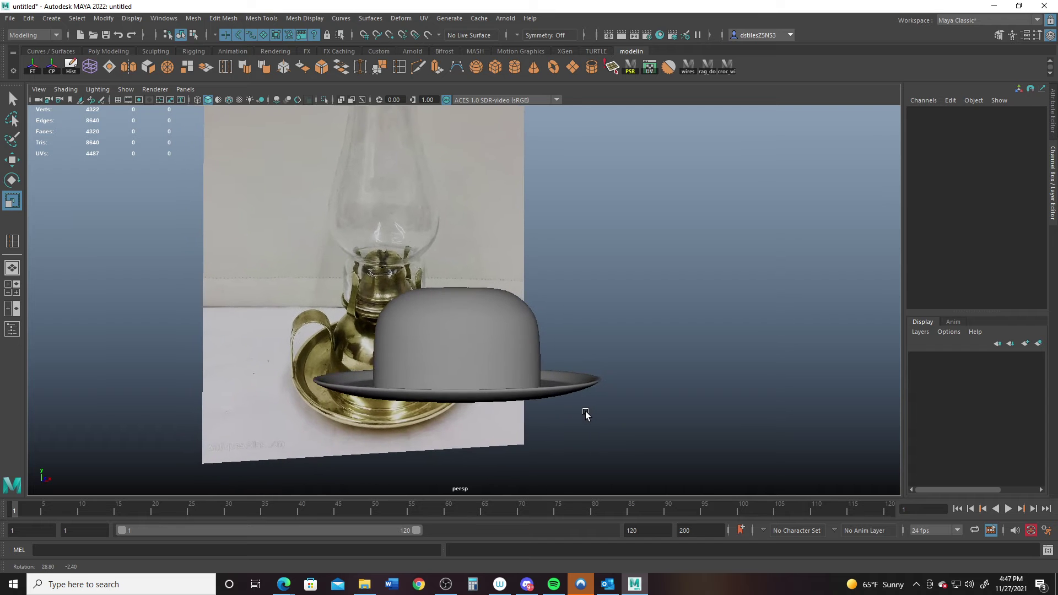
In front view, select the dome's upper rows of vertices and move them down about 2.4 cm to shorten the body
key(space)
key(space)
right_click(665, 216)
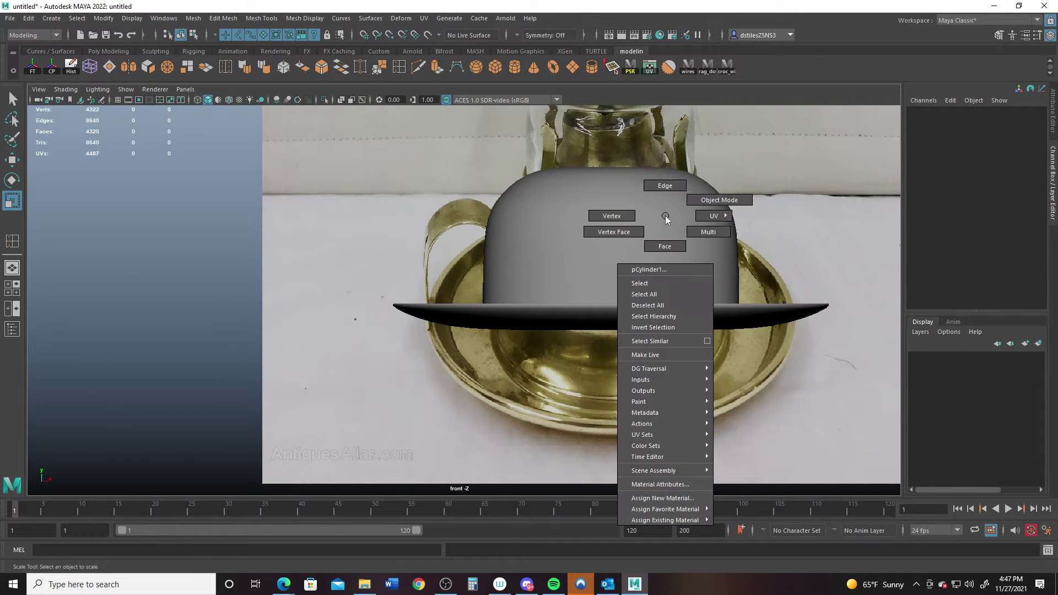
right_drag(666, 217, 606, 215)
drag(428, 136, 858, 254)
key(w)
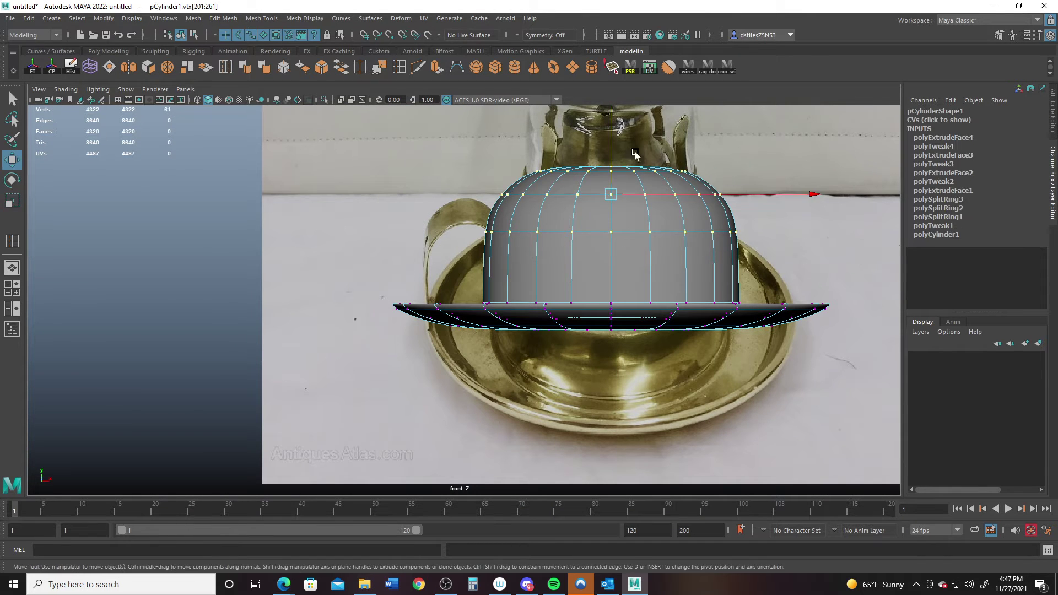
drag(611, 158, 611, 174)
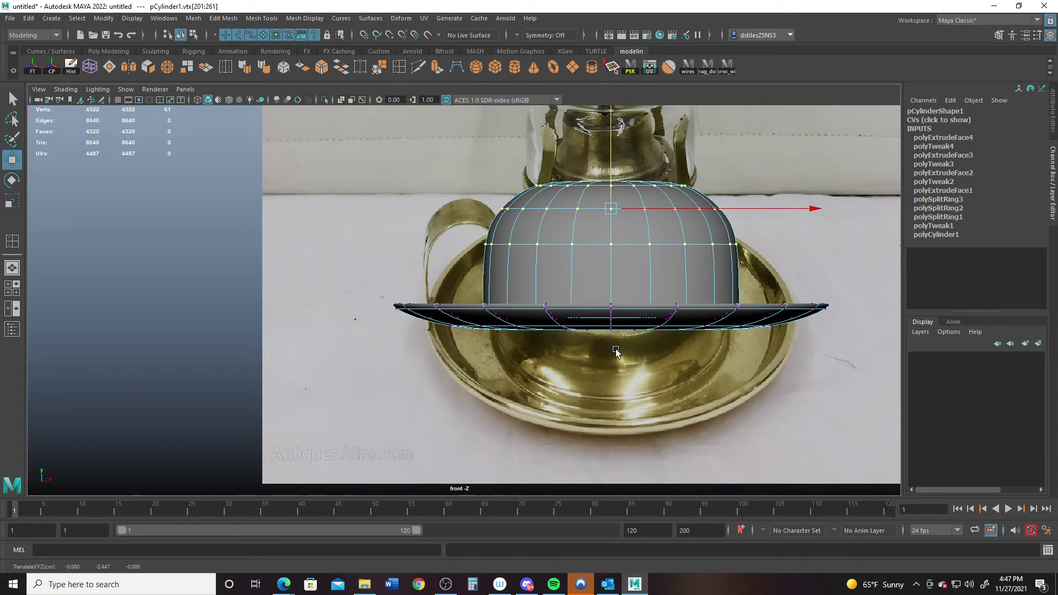
key(space)
key(space)
alt+drag(551, 308, 411, 306)
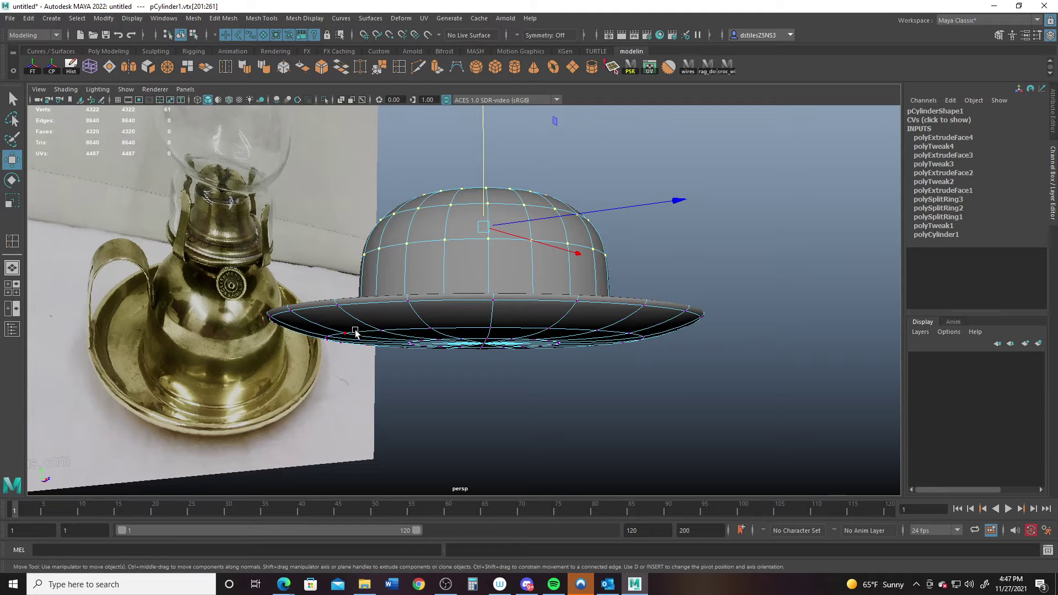
Turn off smooth preview, select the outer and inner edge loops of the dish's rim, and bevel them
key(1)
scroll(357, 307, up, 3)
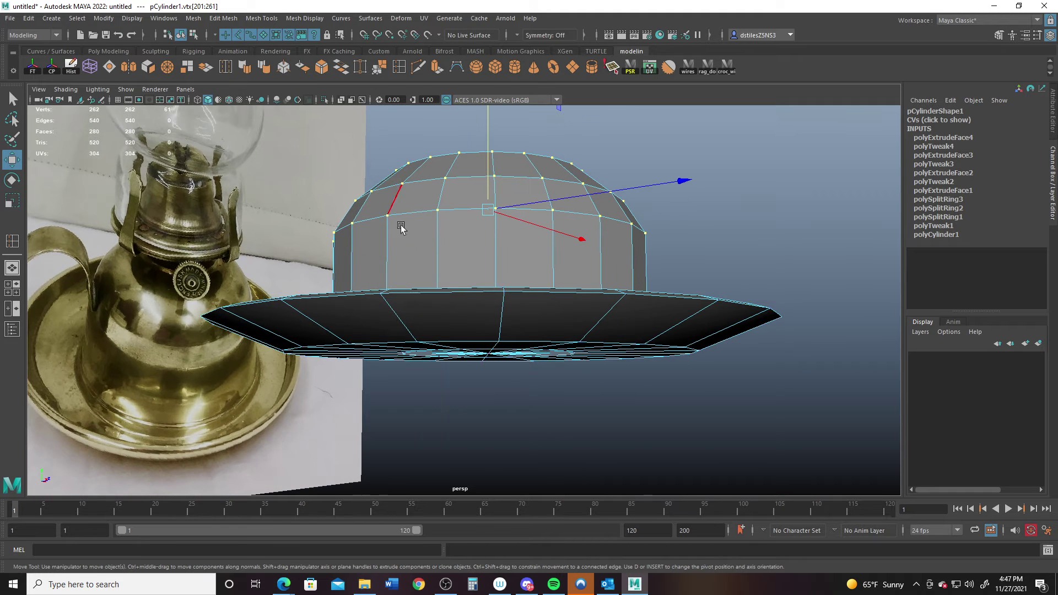
double_click(414, 294)
alt+drag(415, 294, 412, 395)
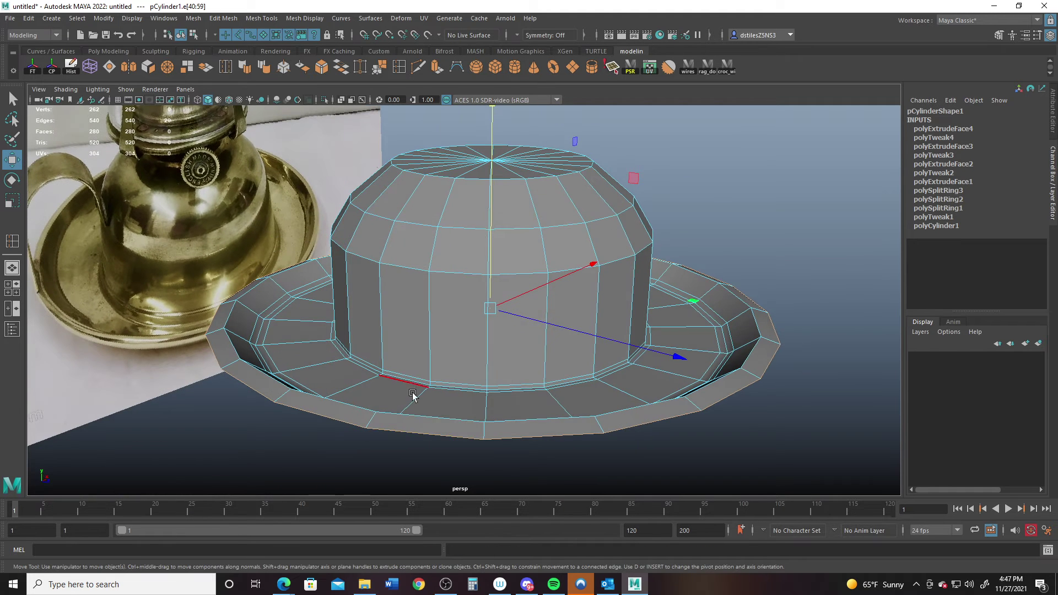
shift+double_click(428, 422)
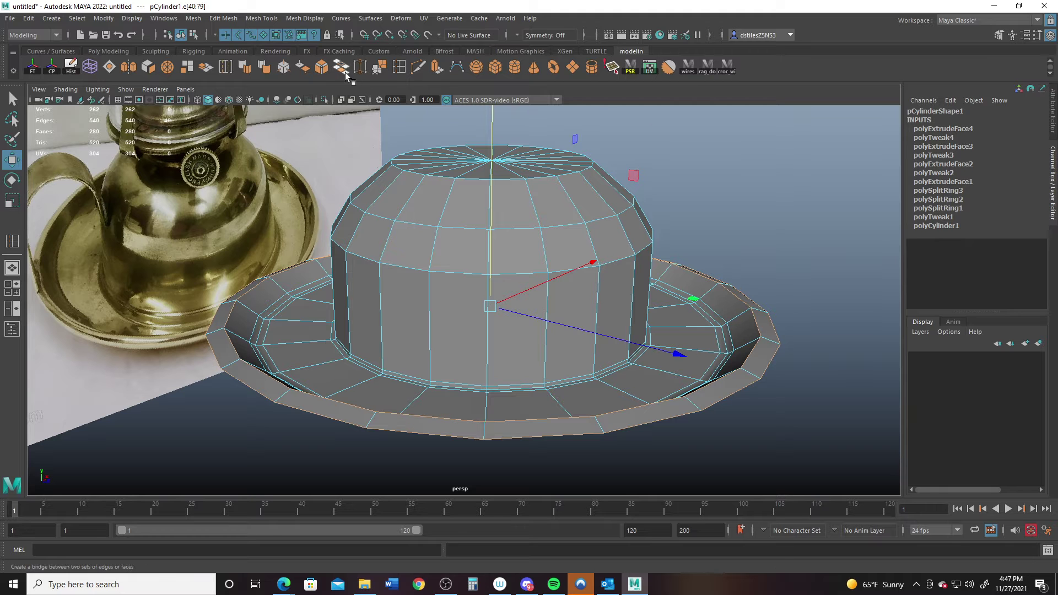
click(324, 68)
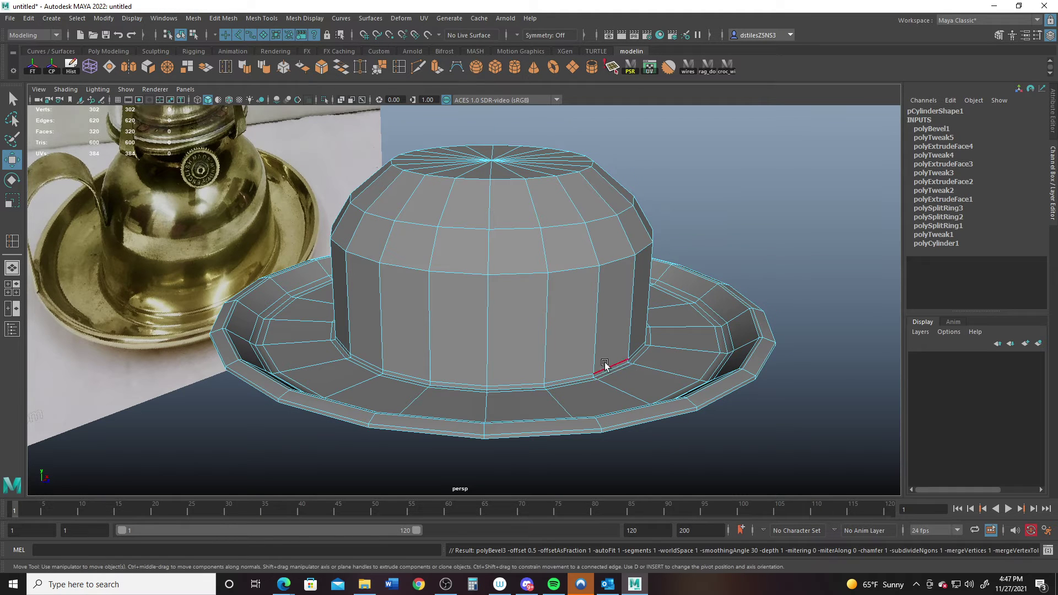
Set the rim bevel's Fraction to 0.35 and turn its Chamfer off
alt+drag(605, 363, 624, 352)
alt+right_drag(624, 353, 727, 330)
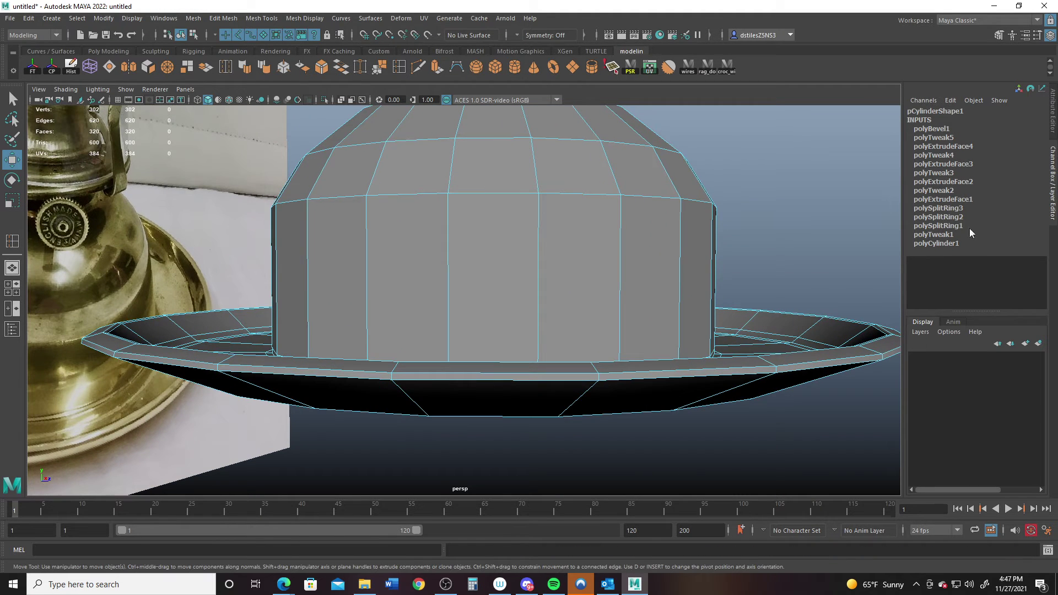
click(931, 128)
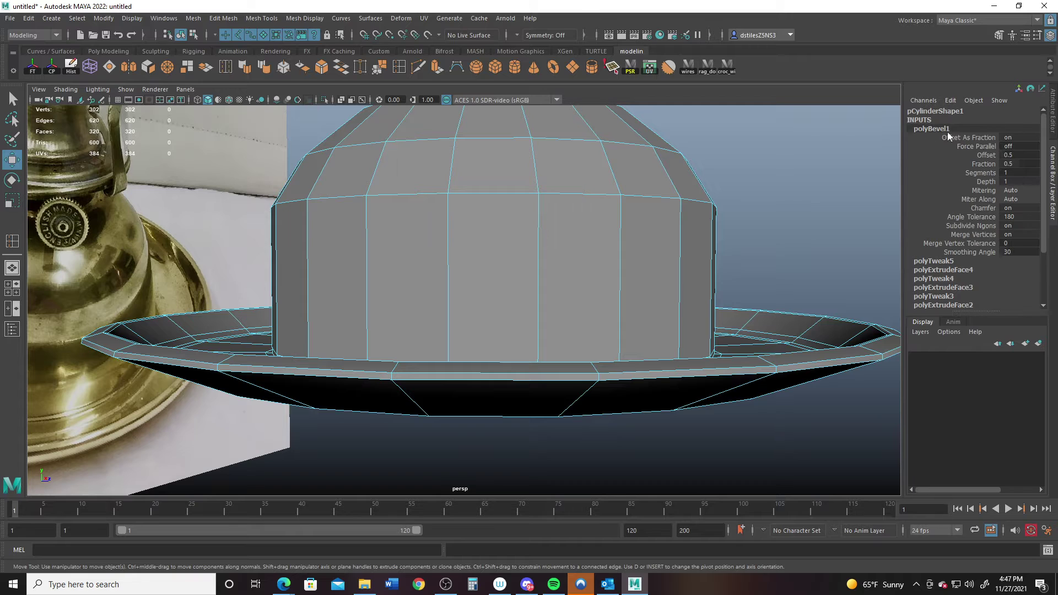
click(1028, 163)
text(.35)
key(Return)
click(1024, 208)
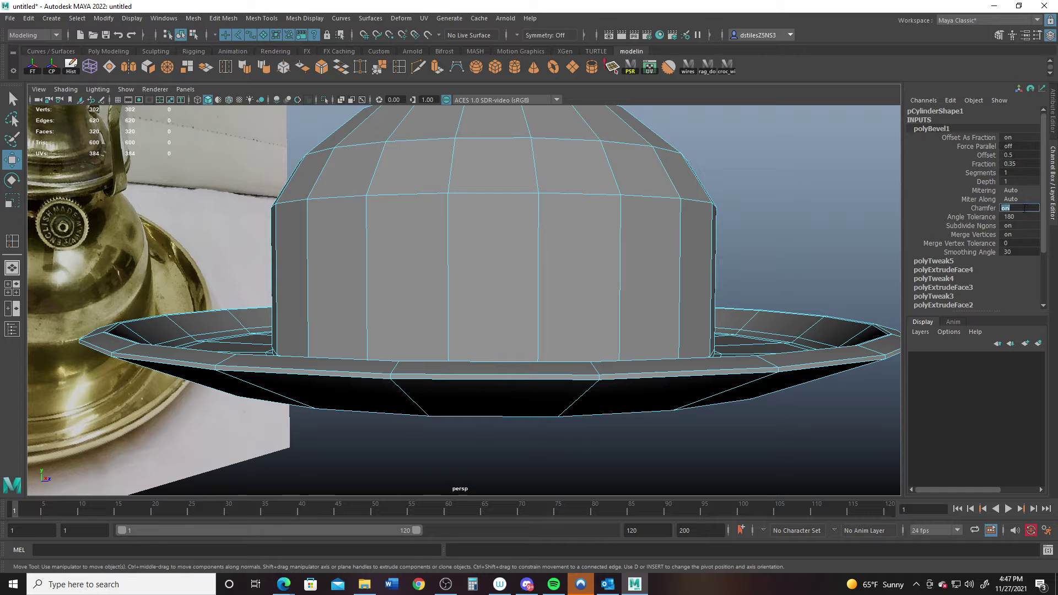
key(Return)
Return to object mode and examine the beveled rim and body in smooth preview
scroll(353, 247, down, 2)
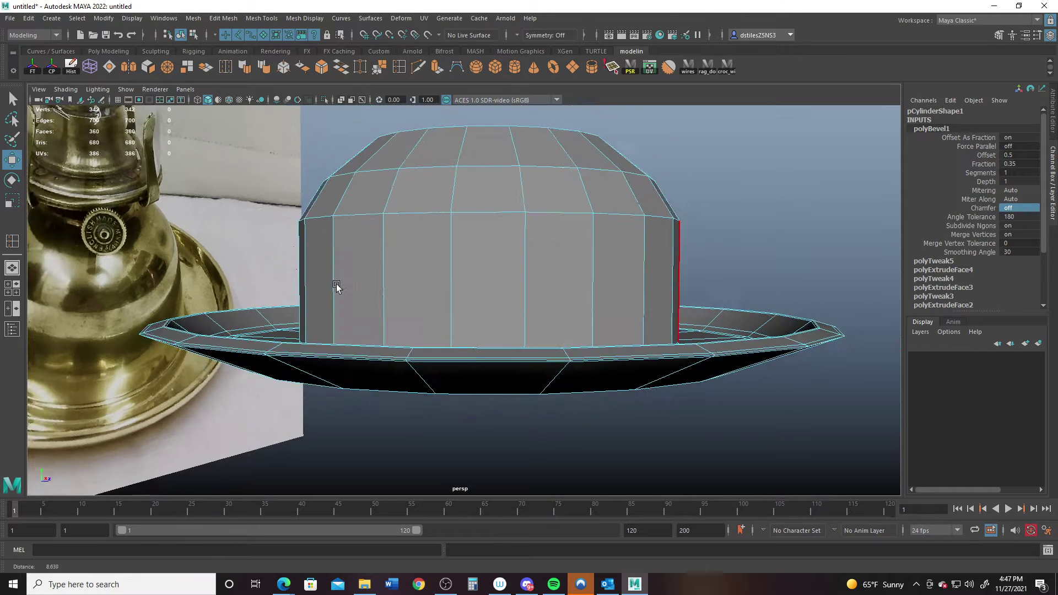
alt+drag(337, 288, 503, 335)
right_drag(500, 279, 715, 205)
key(3)
click(777, 215)
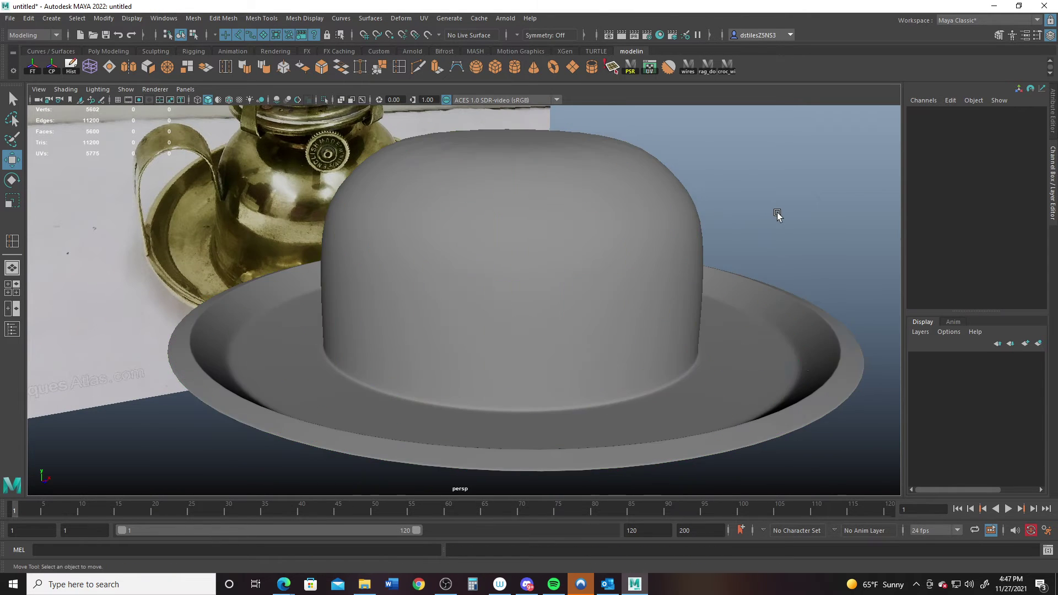
alt+drag(777, 215, 524, 354)
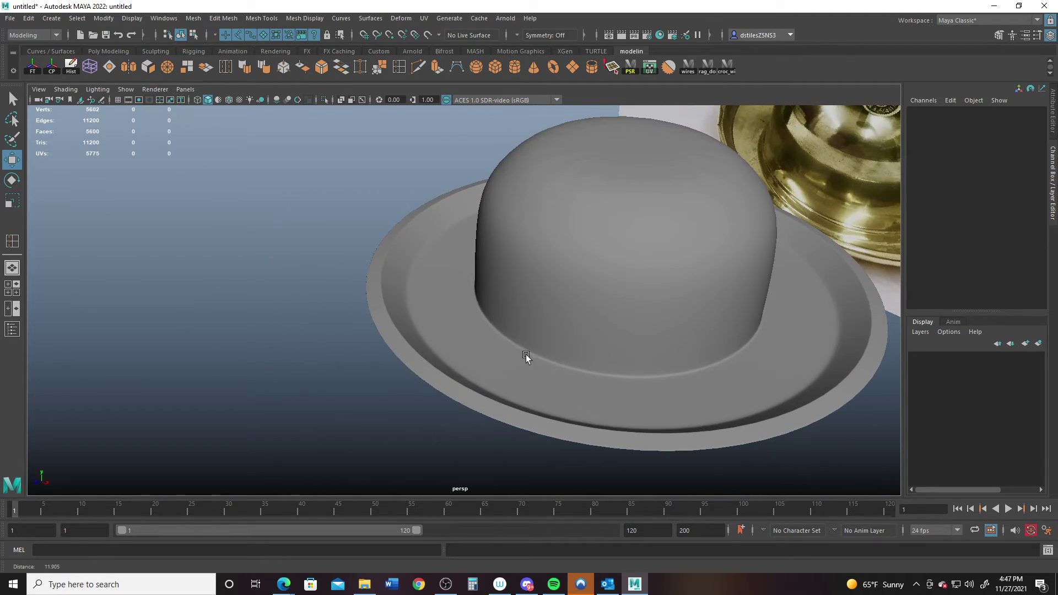
click(471, 339)
alt+drag(359, 307, 428, 348)
scroll(428, 348, up, 4)
key(1)
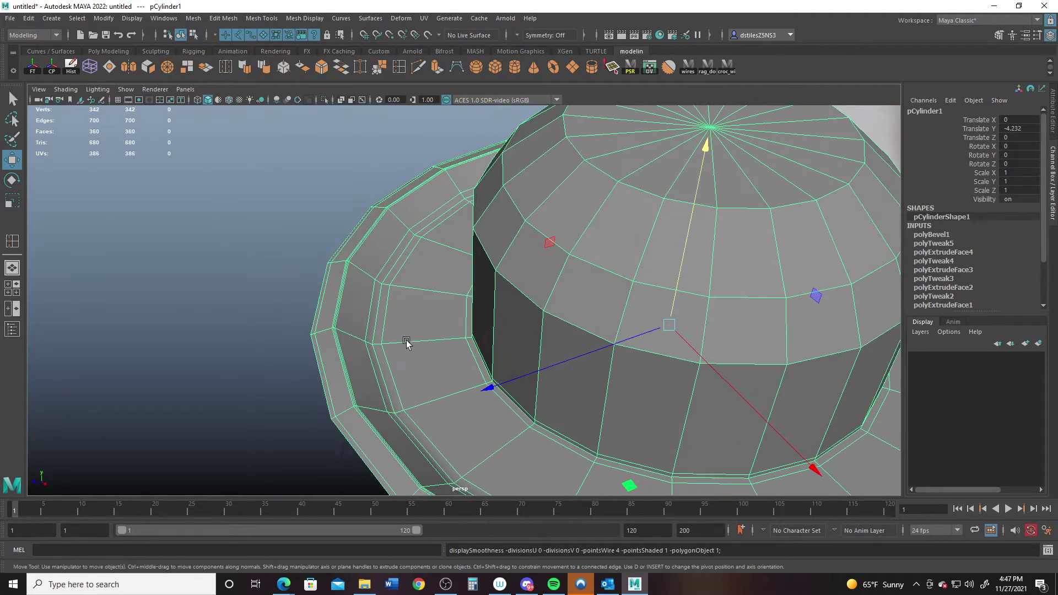
right_drag(396, 345, 395, 320)
double_click(389, 331)
key(r)
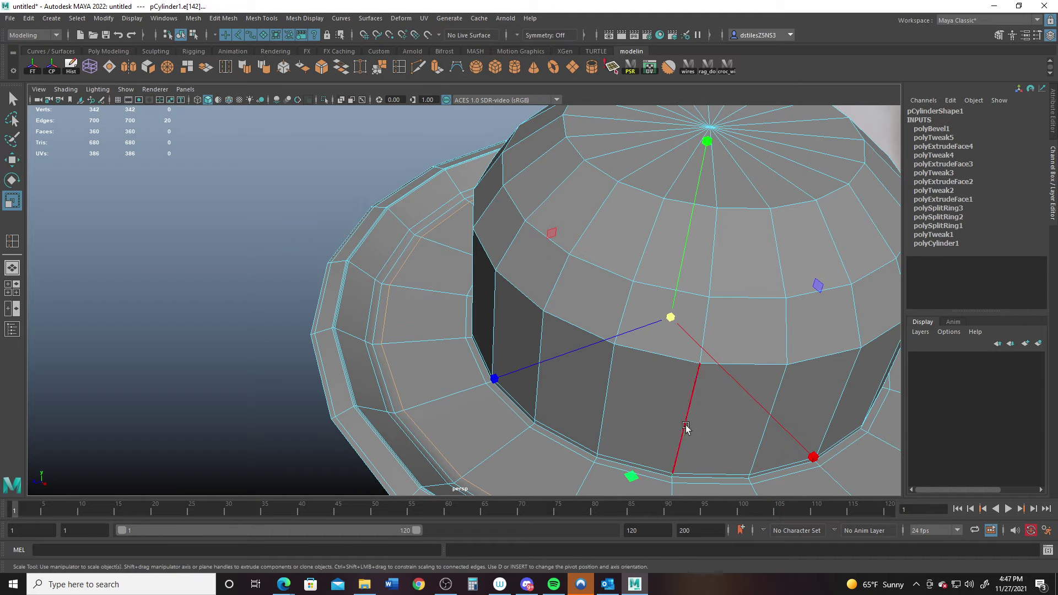
key(q)
right_drag(433, 281, 531, 230)
key(3)
click(258, 312)
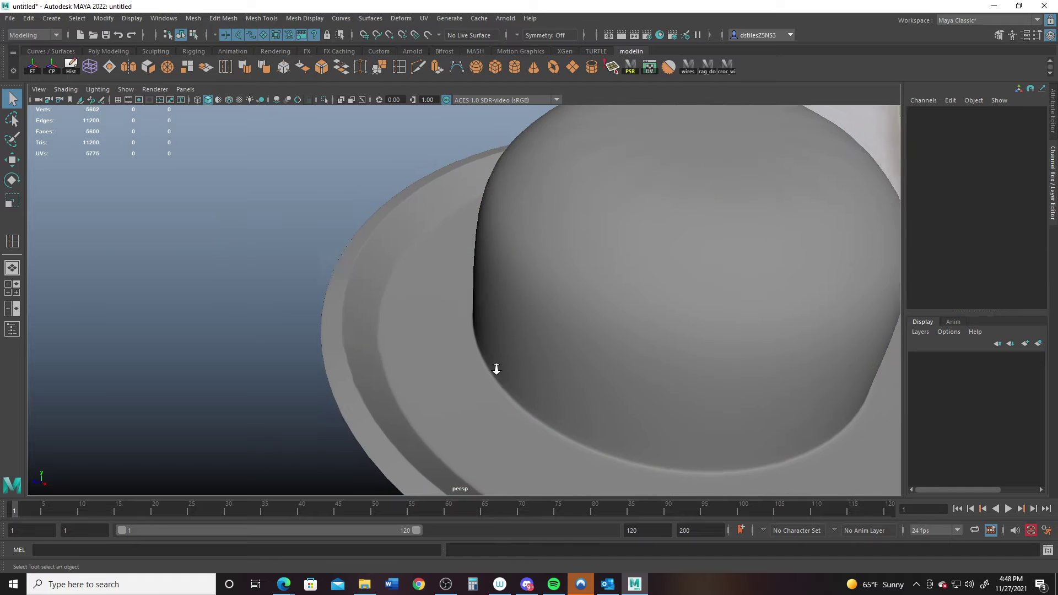
Compare the body with the reference, select the dome's upper rows of vertices in front view, and scale them slightly inward
alt+right_drag(496, 368, 405, 274)
alt+drag(519, 308, 548, 274)
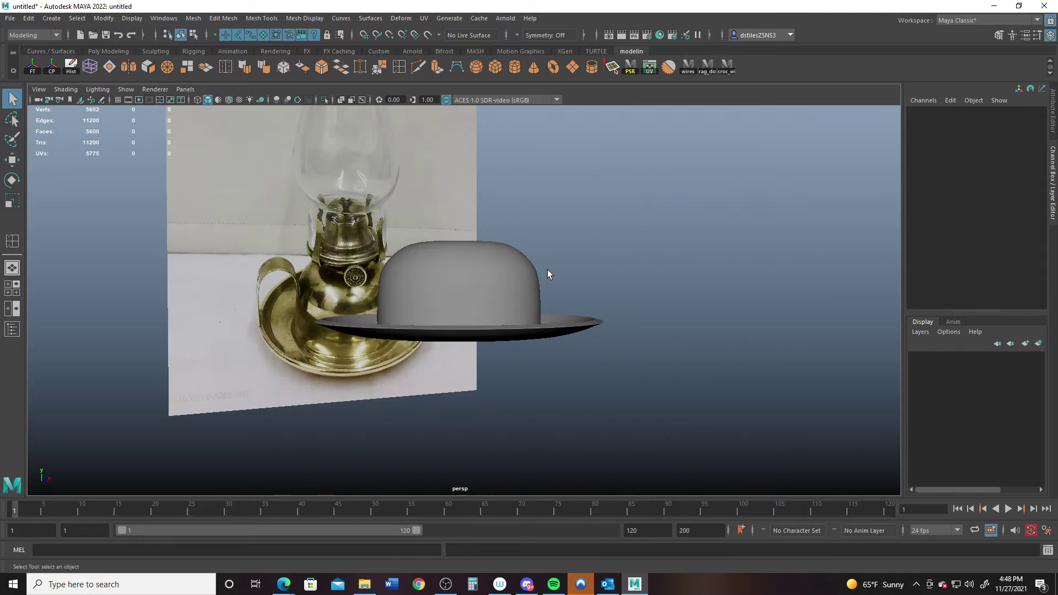
alt+right_drag(548, 274, 599, 357)
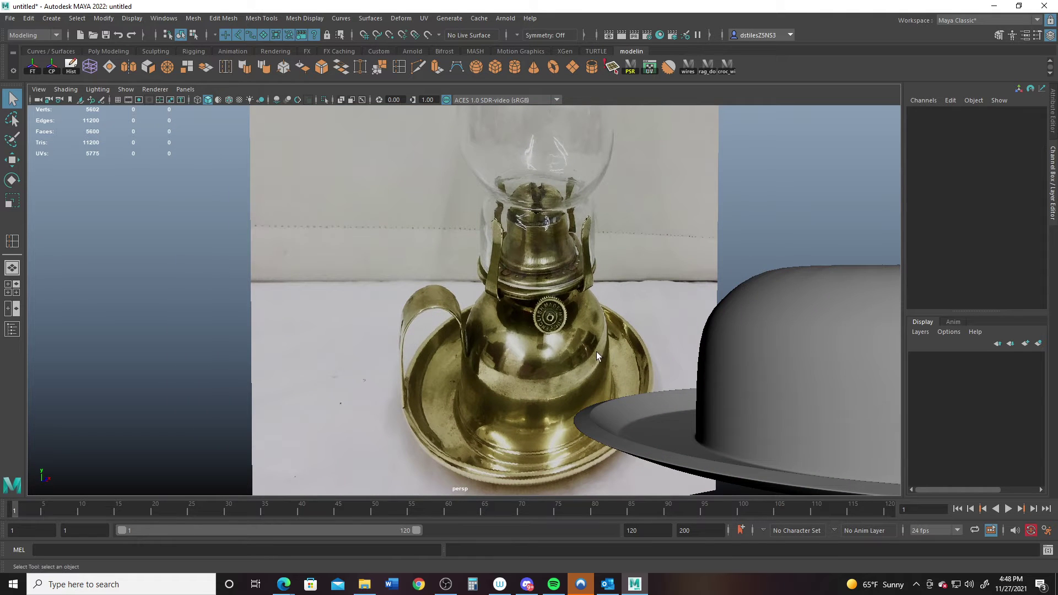
alt+drag(618, 259, 471, 310)
key(space)
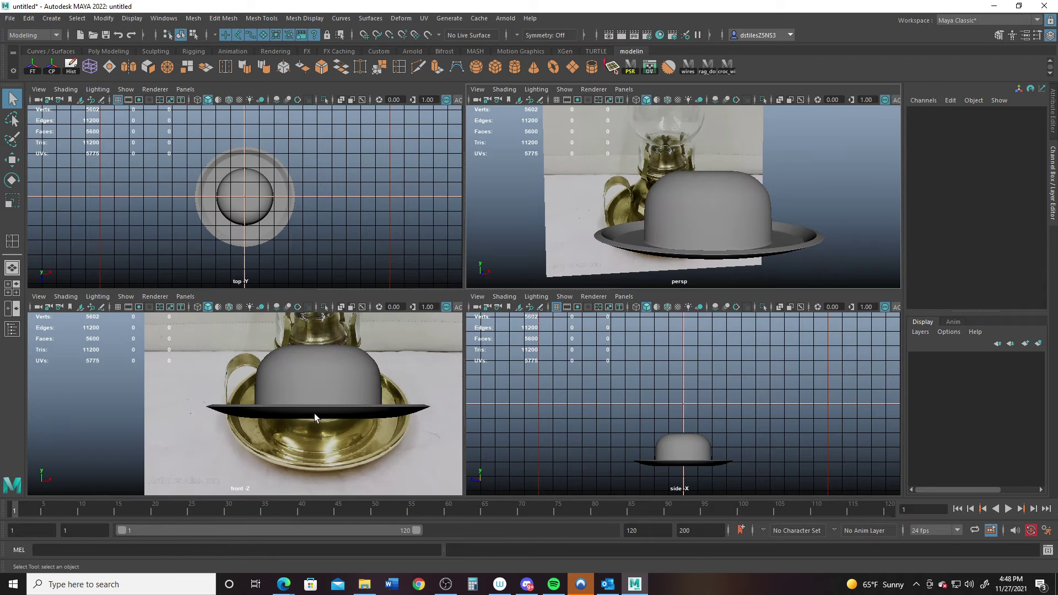
key(space)
right_drag(624, 233, 623, 206)
drag(462, 177, 782, 260)
key(r)
drag(609, 210, 609, 210)
key(space)
key(space)
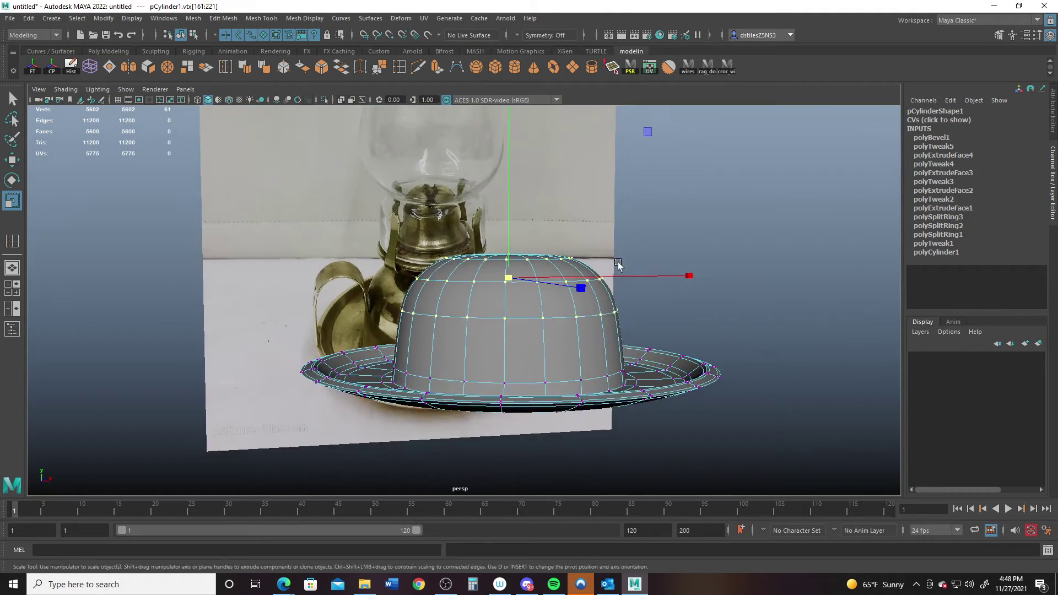
Create a polygon pipe for the lamp's handle and set its Rotate X to 90
alt+drag(713, 187, 512, 330)
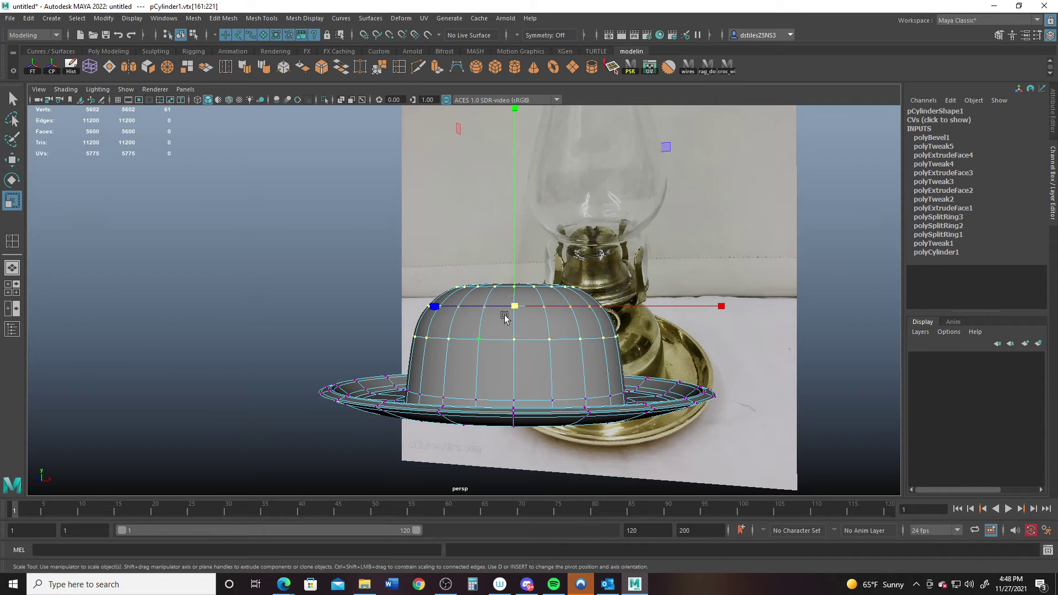
alt+drag(504, 316, 445, 278)
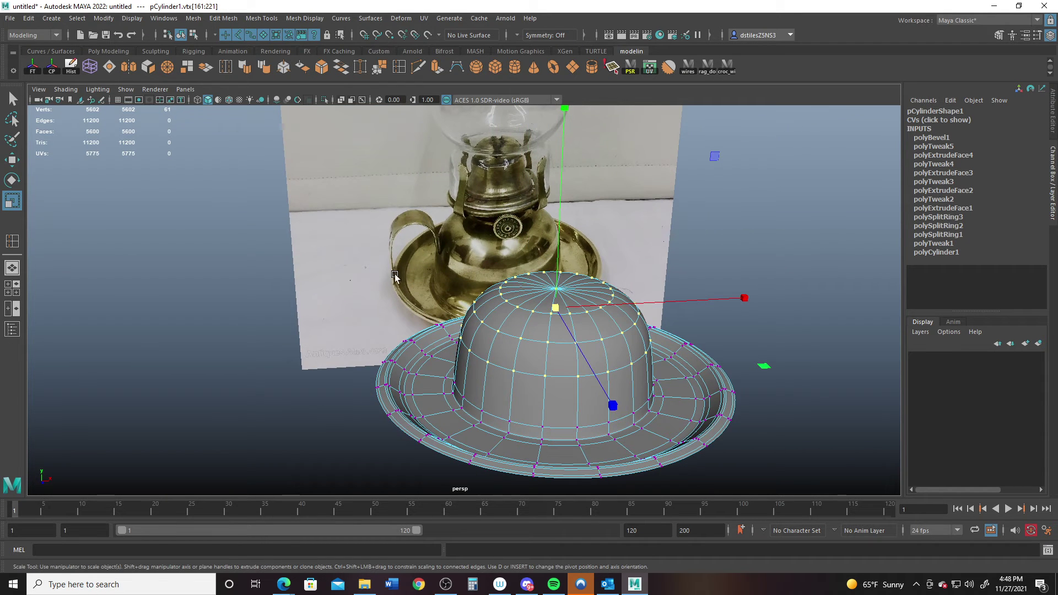
click(591, 67)
key(e)
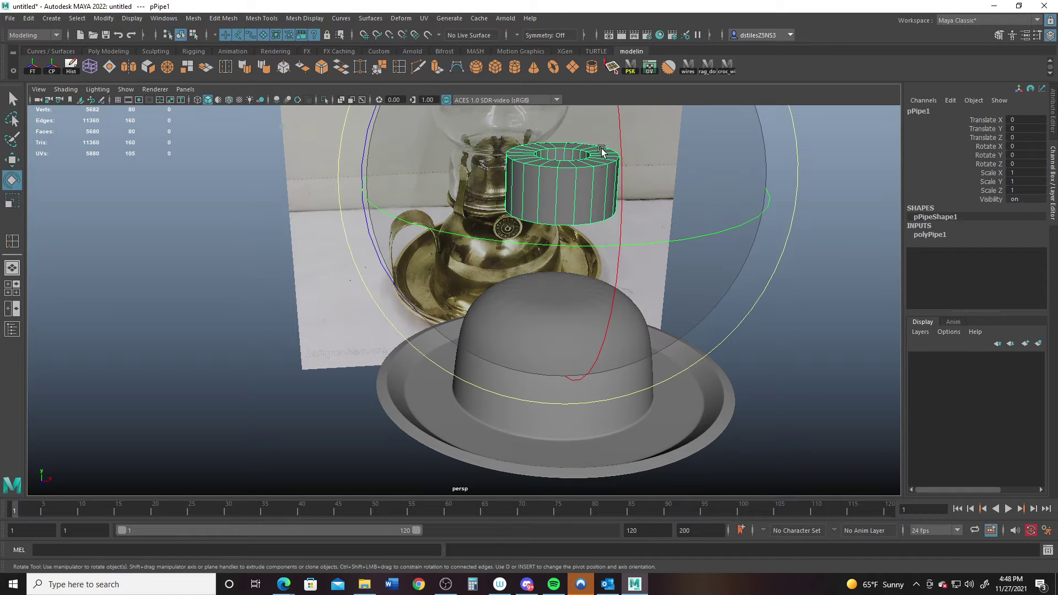
drag(600, 152, 617, 209)
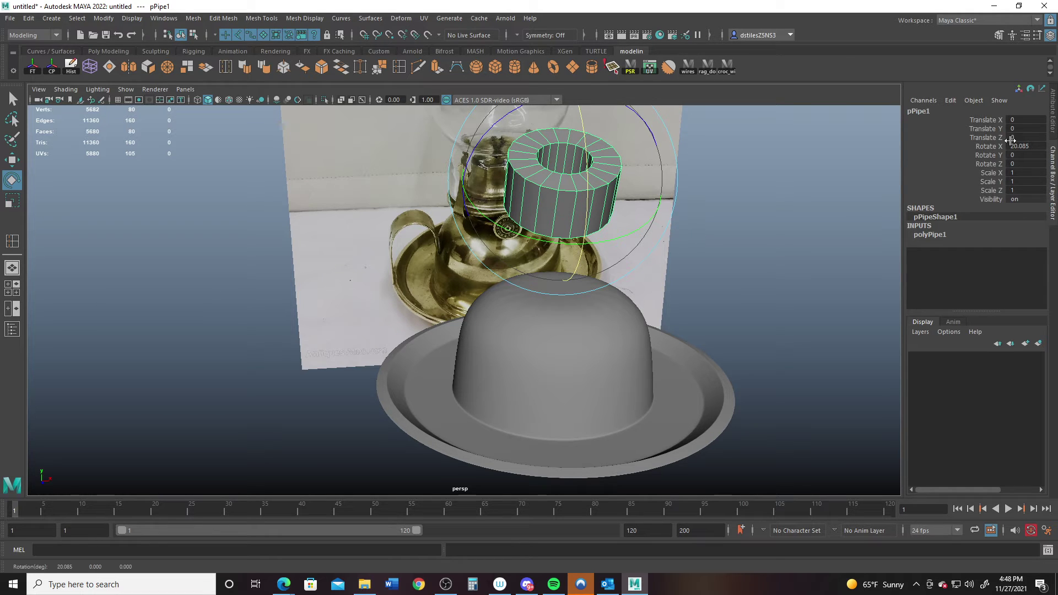
key(Return)
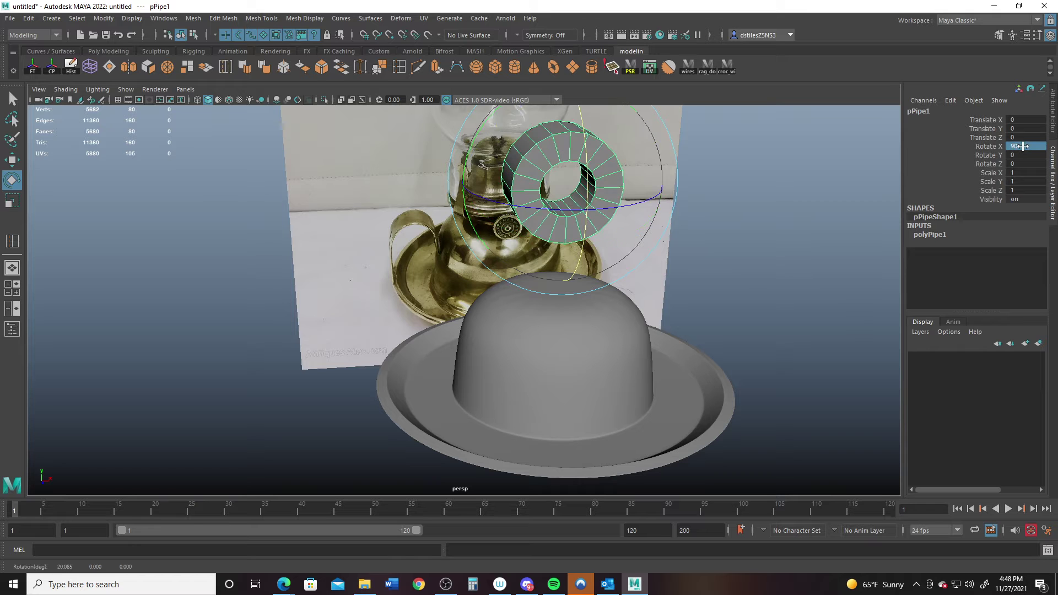
Move the pipe beside the domed body, to about -2.53 in X and -2.5 in Y
alt+middle_drag(448, 266, 512, 303)
alt+drag(513, 303, 499, 278)
key(w)
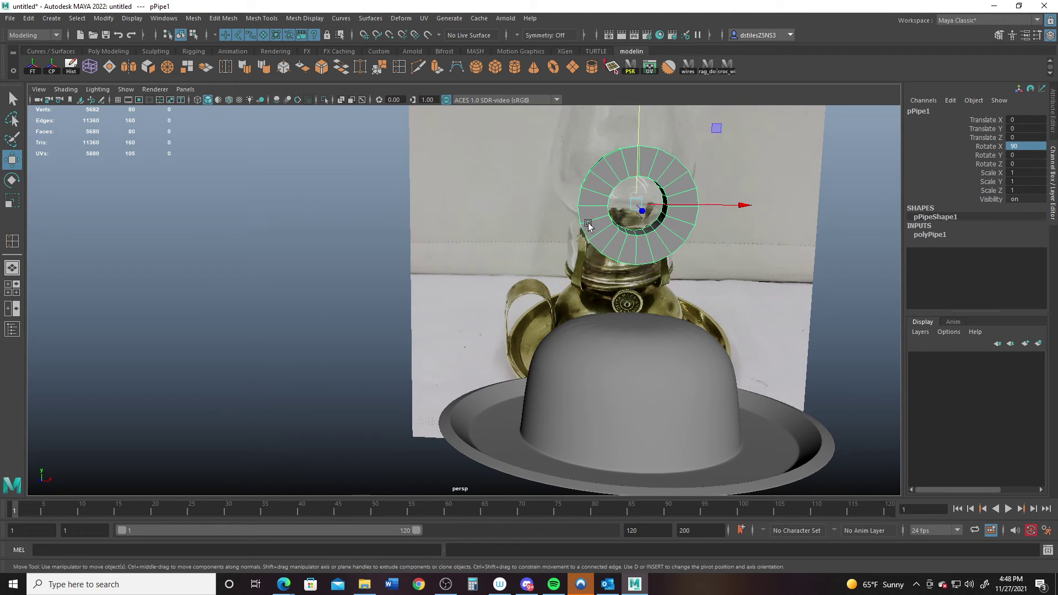
middle_drag(708, 134, 567, 264)
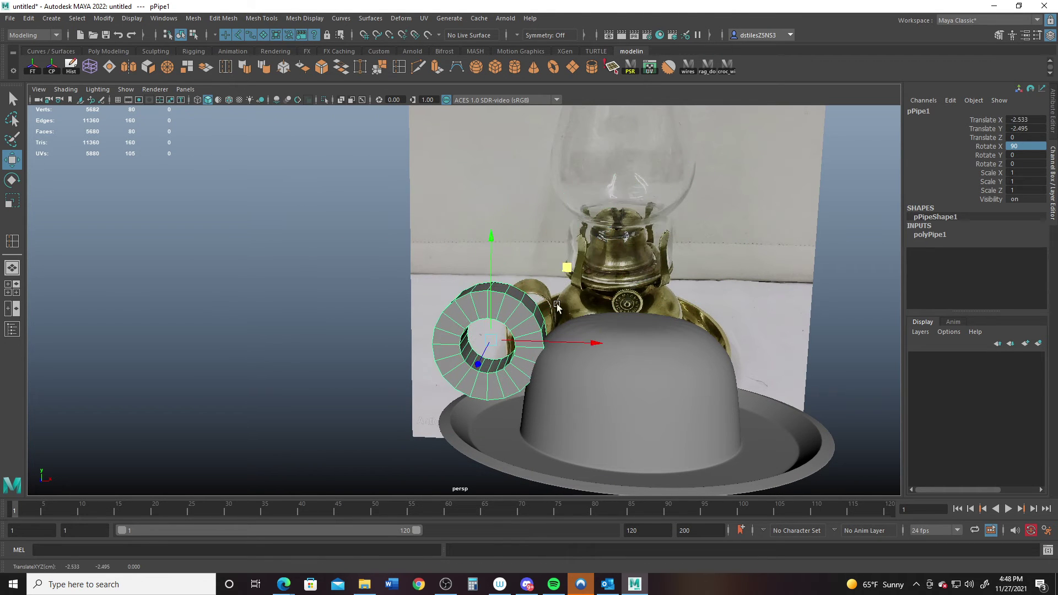
Set the pipe's Height to 1 to narrow the handle band
alt+drag(566, 264, 732, 388)
scroll(732, 388, up, 2)
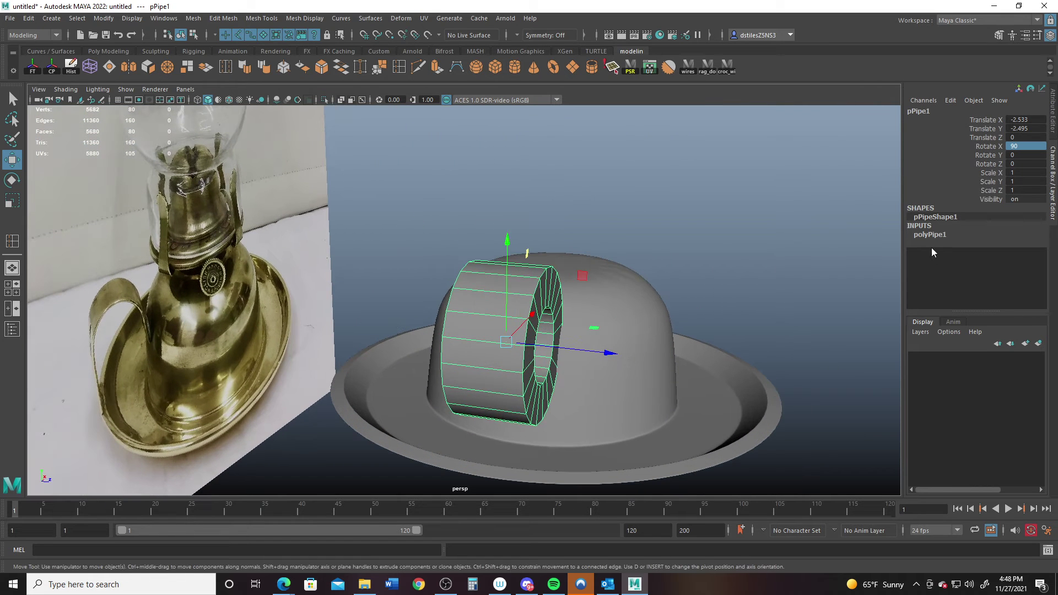
click(930, 234)
double_click(1014, 252)
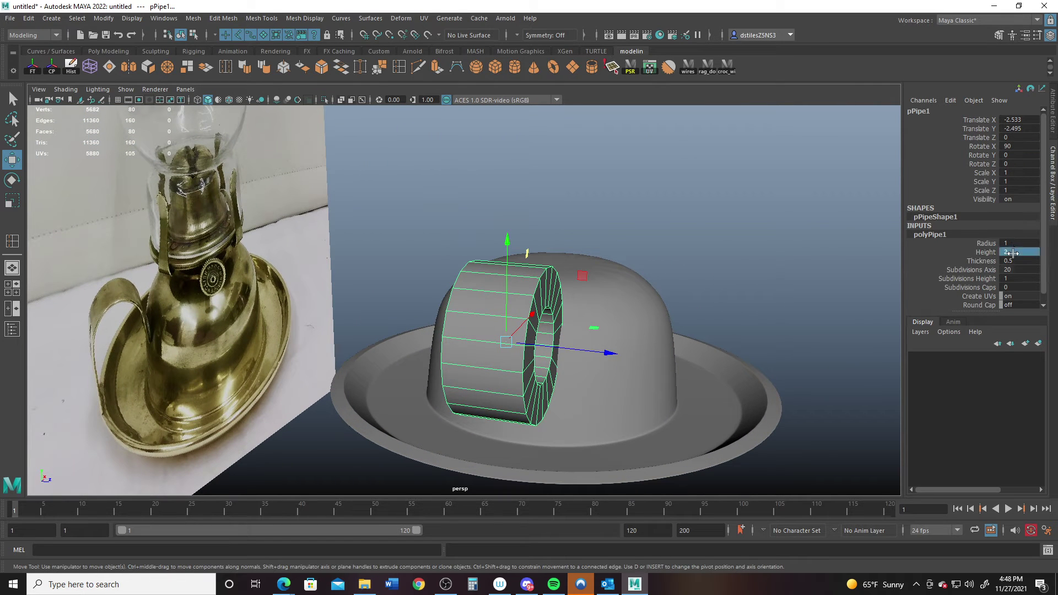
text(1)
key(Return)
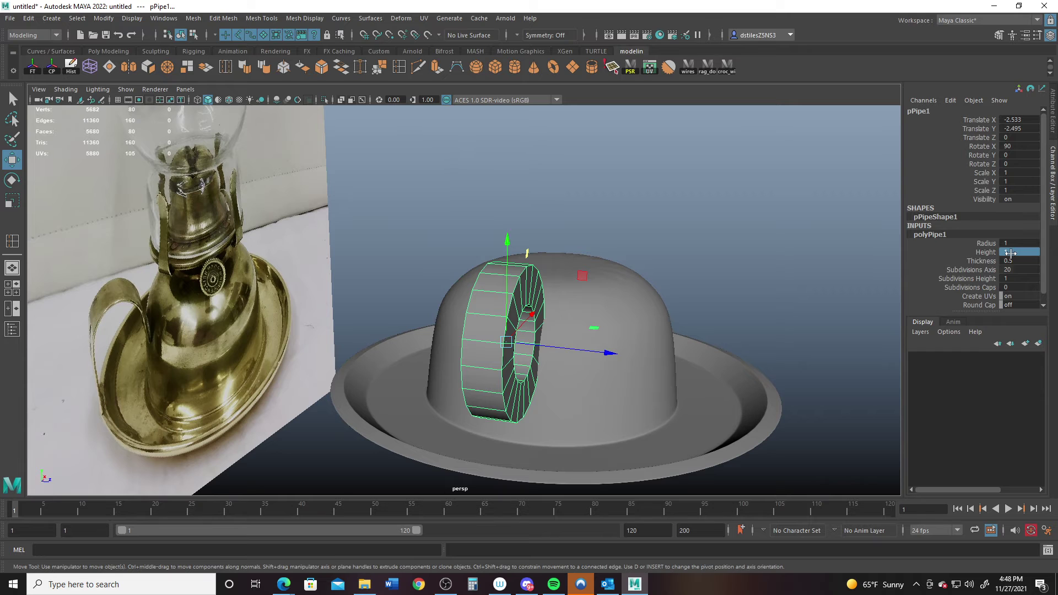
Thin the pipe's wall by setting its Thickness to 0.05
alt+drag(627, 287, 551, 280)
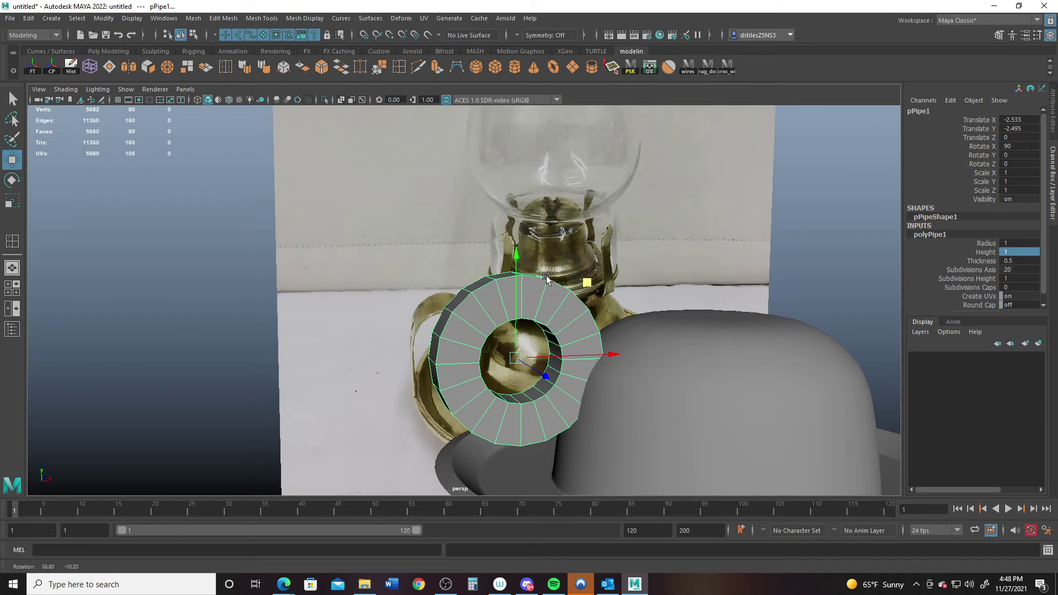
double_click(1019, 261)
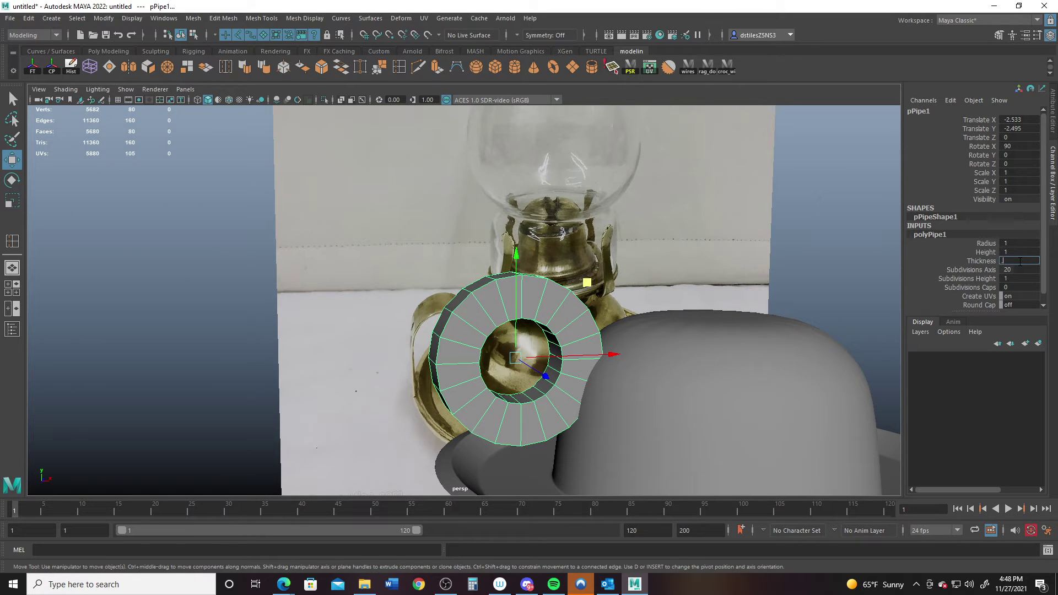
text(0.1)
key(Return)
alt+drag(420, 362, 410, 353)
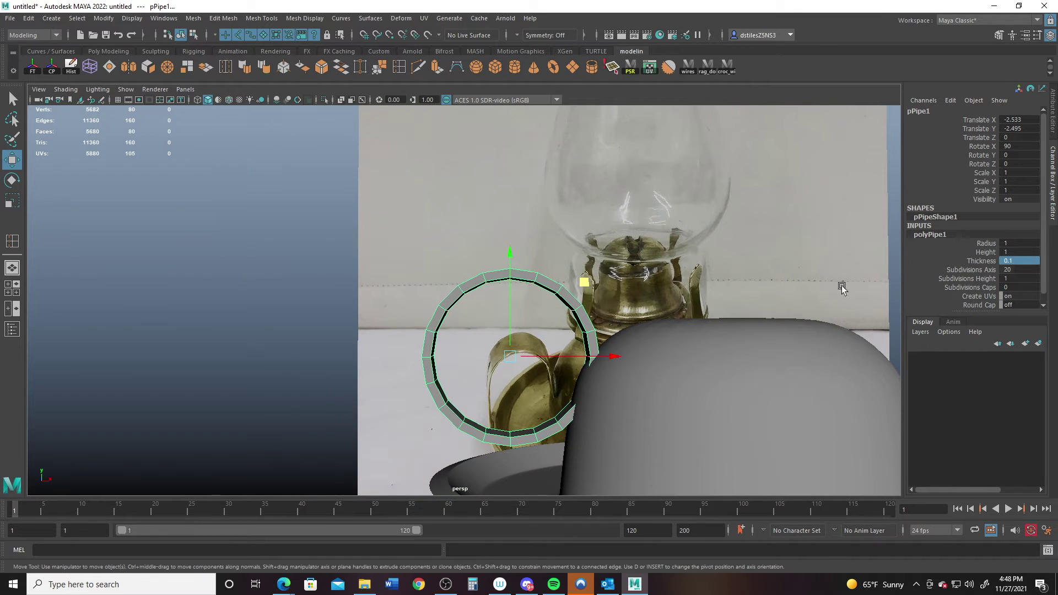
click(1032, 261)
key(Return)
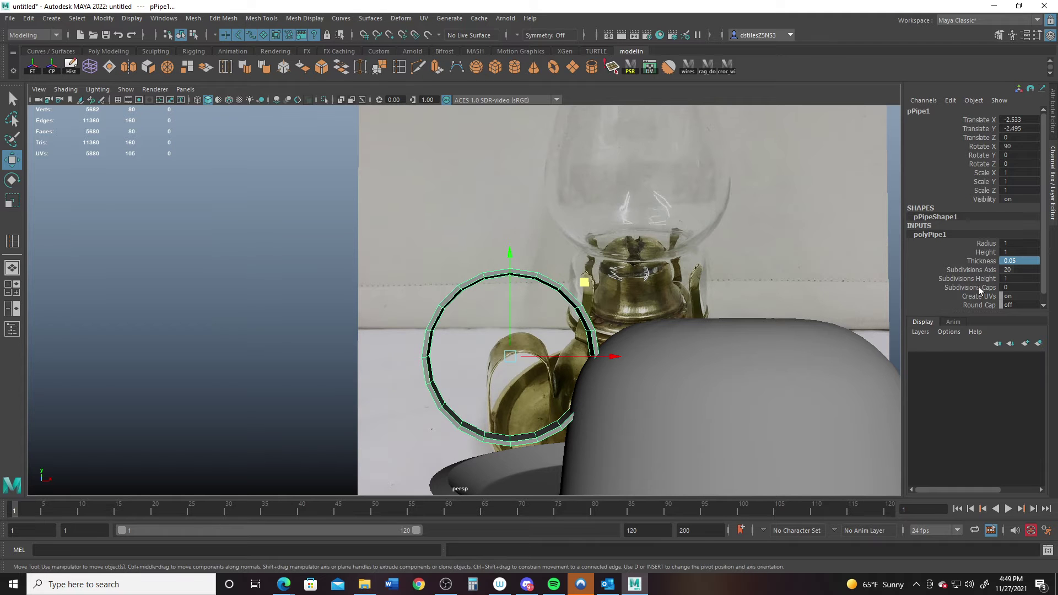
In front view, set the pipe's Radius to 0.7 and move it over the reference handle, to about X -2.41, Y -2.59
scroll(537, 430, down, 5)
key(space)
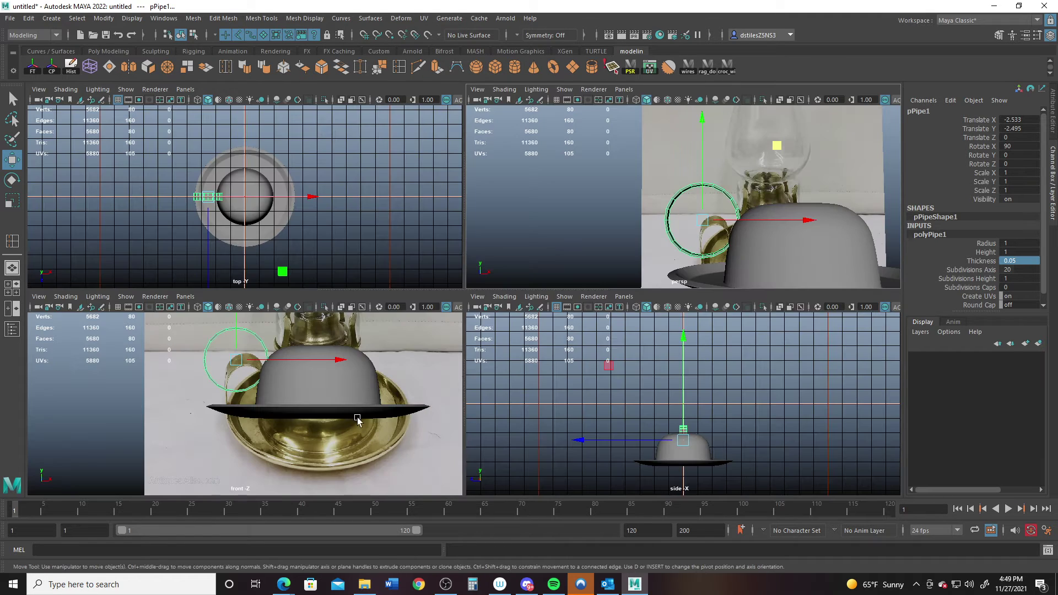
key(space)
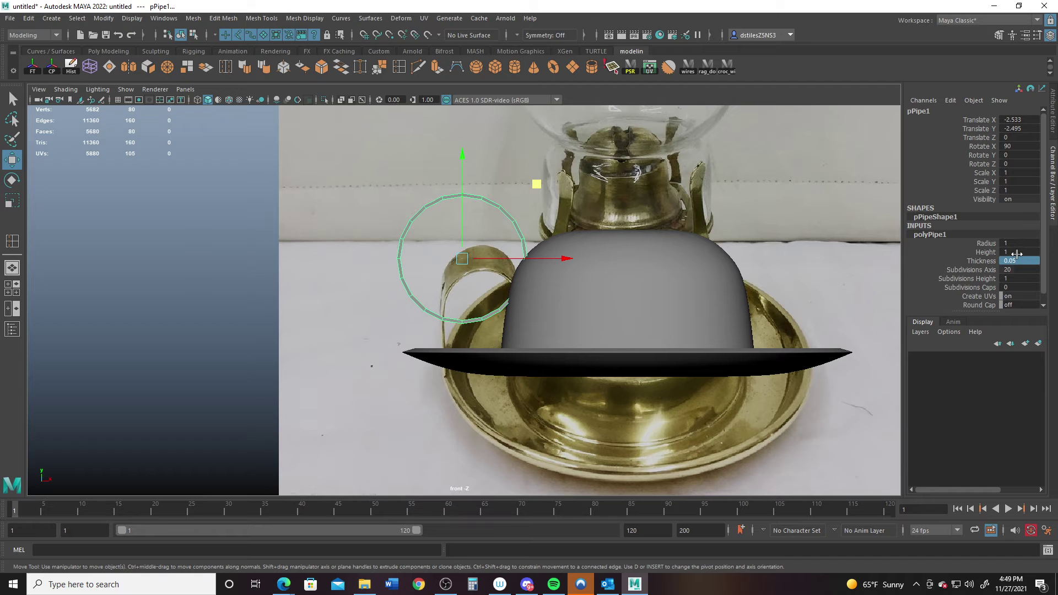
double_click(1008, 244)
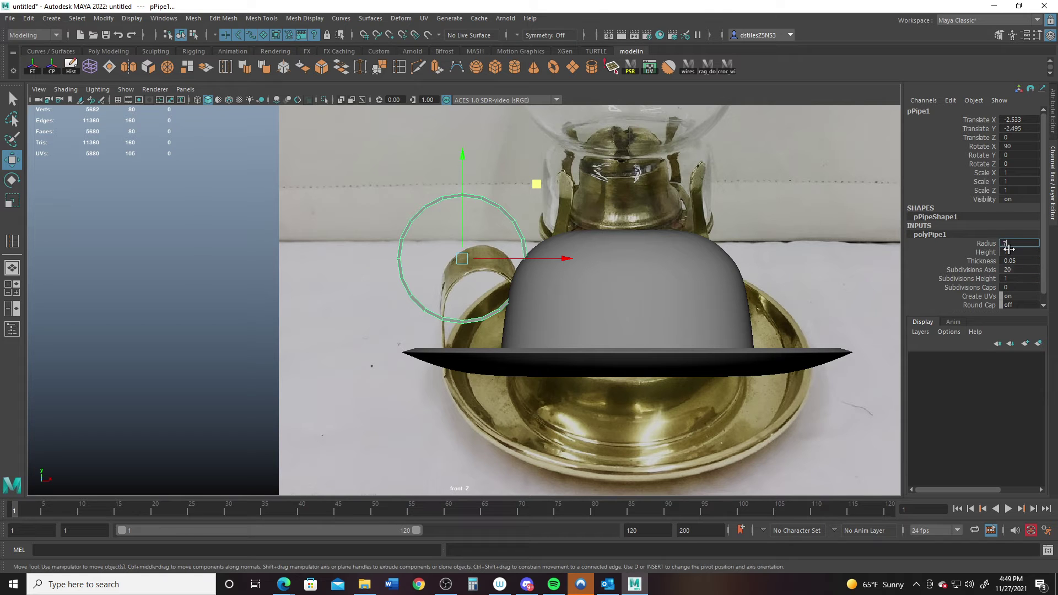
key(Return)
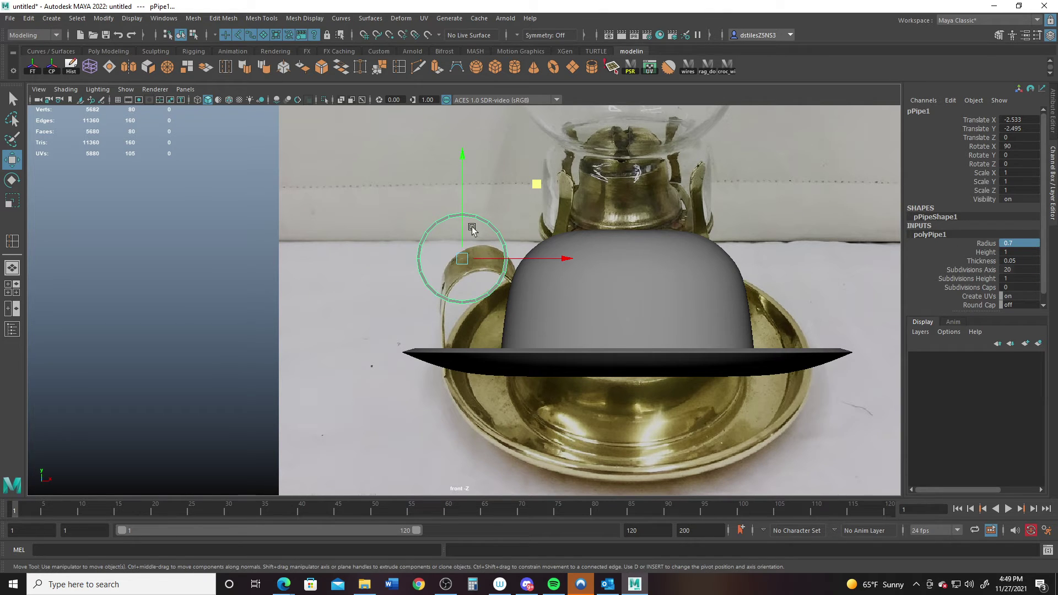
drag(537, 183, 545, 188)
alt+drag(491, 221, 491, 236)
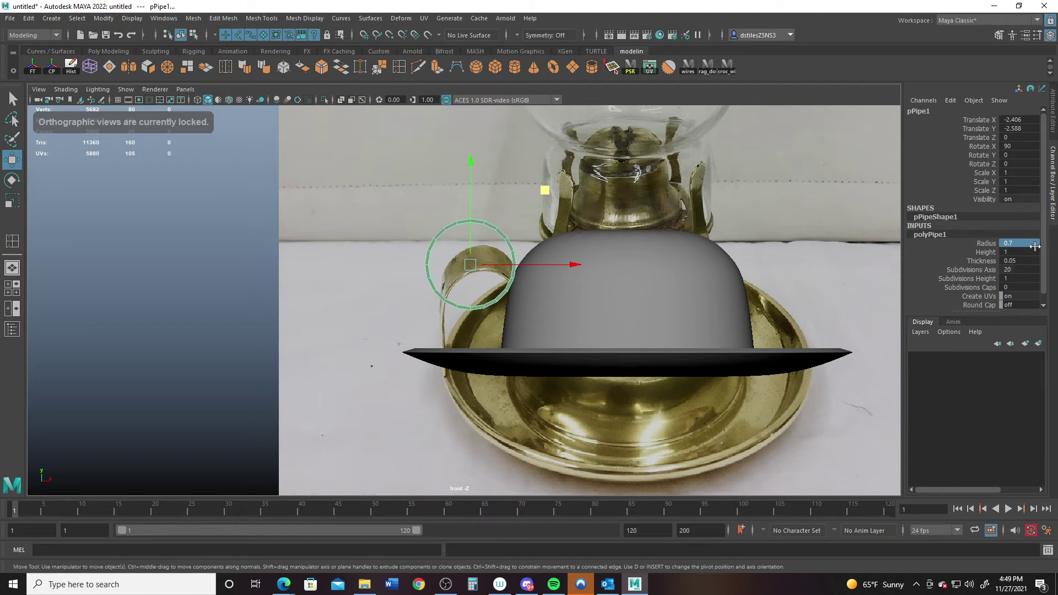
Enlarge the pipe to a Radius of 0.85 and shift it away from the dome to about X -2.58
text(0.8)
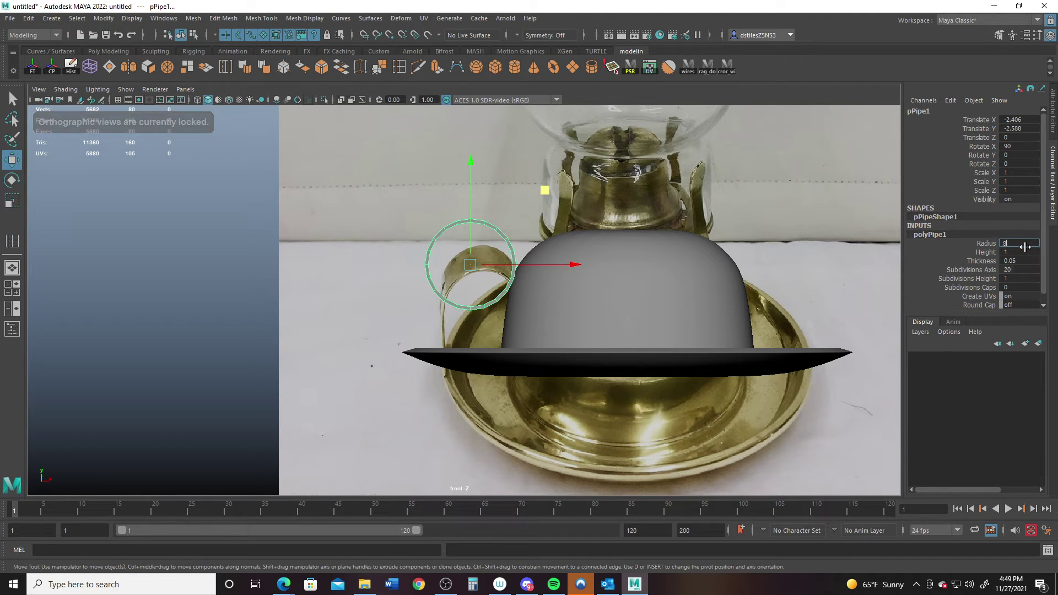
key(Return)
drag(598, 271, 571, 267)
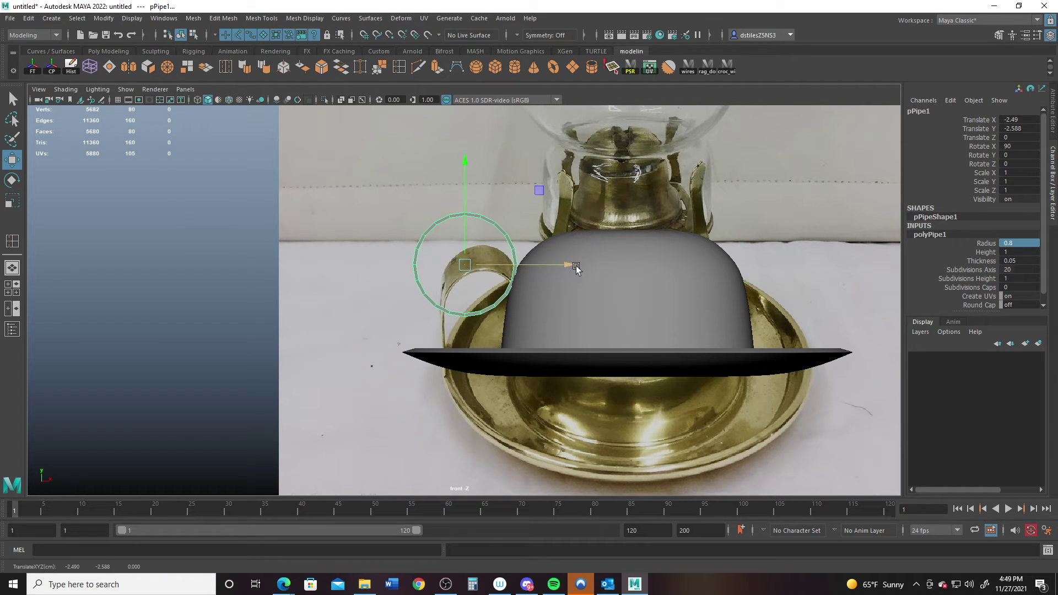
click(1027, 244)
text(.5)
key(Return)
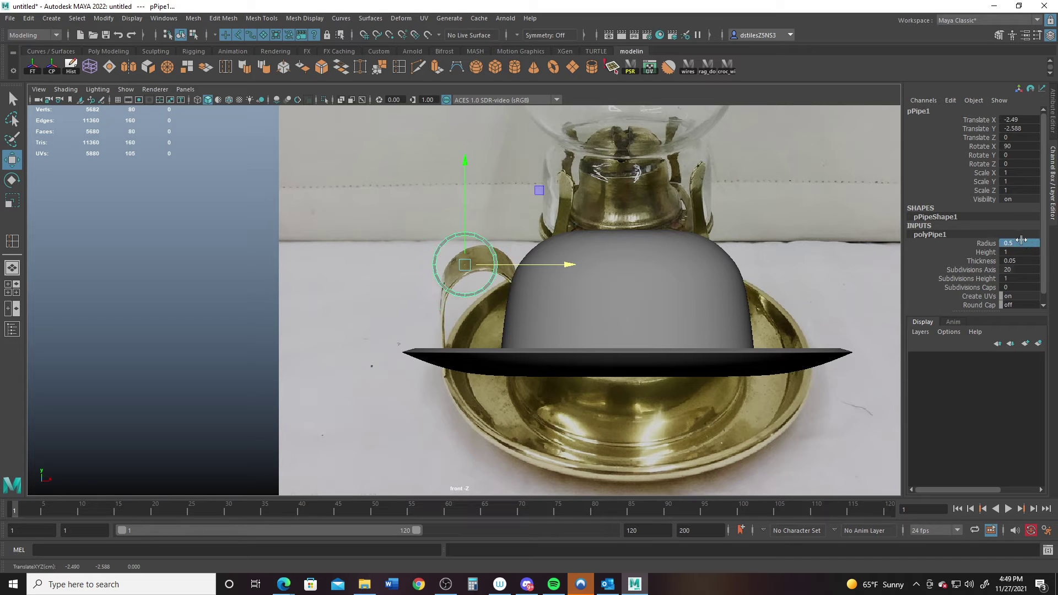
key(Return)
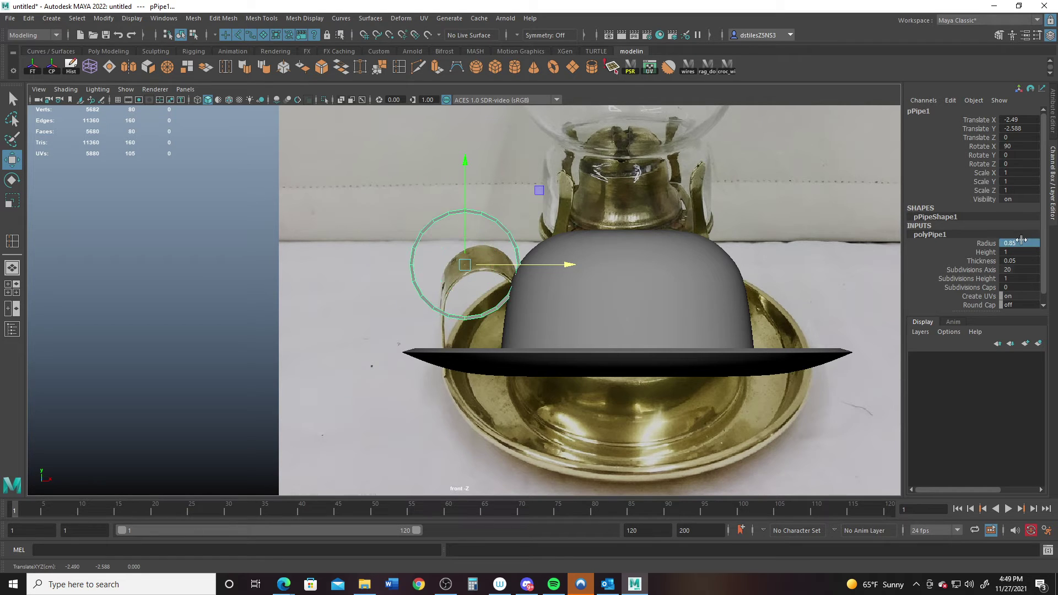
drag(573, 263, 563, 264)
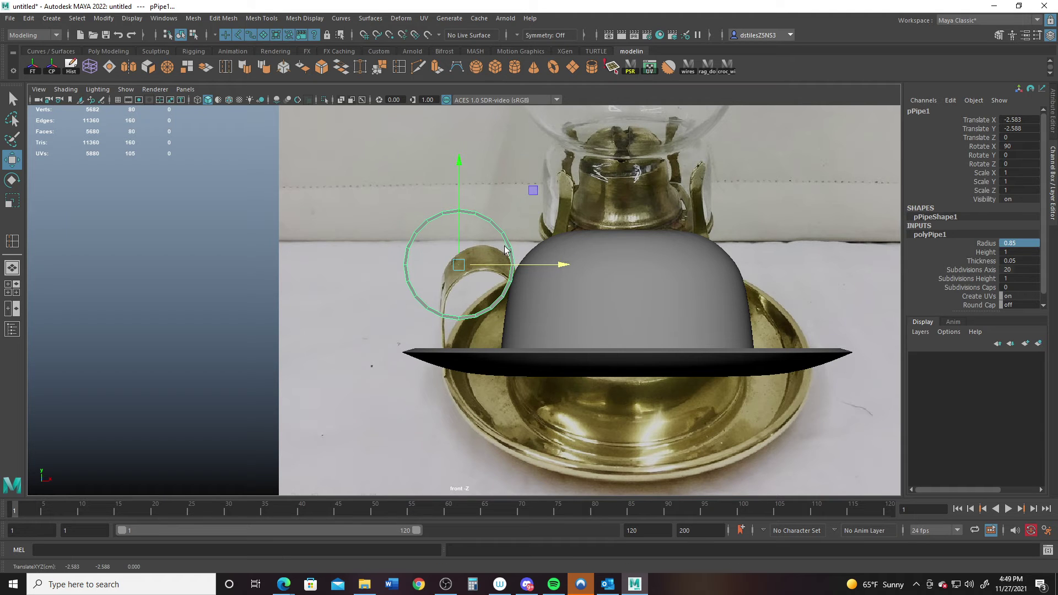
Select the faces of the pipe's lower half and delete them, leaving the upper arch of the handle
right_drag(495, 232, 441, 229)
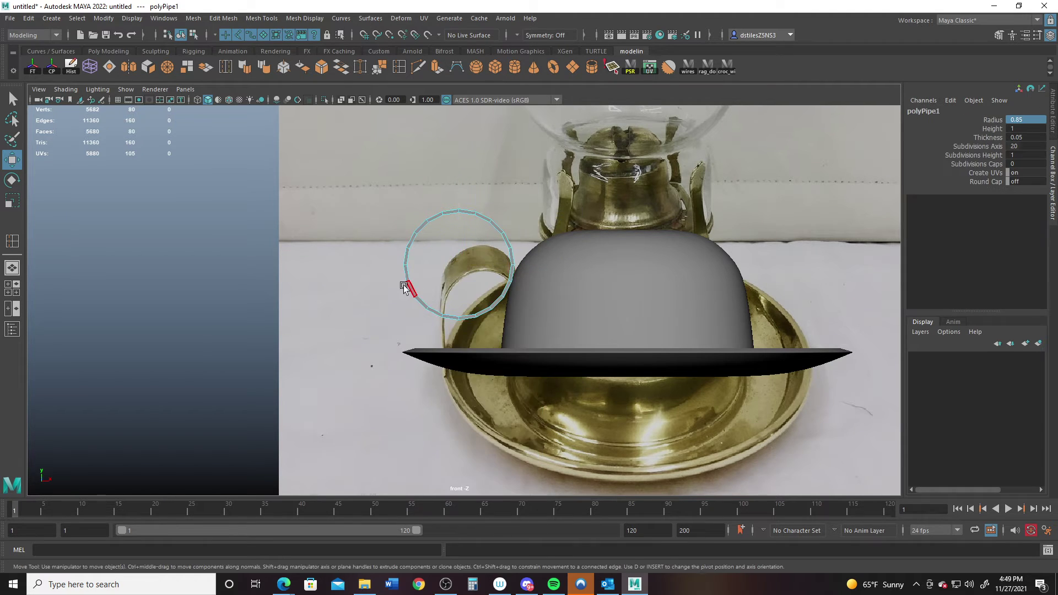
drag(493, 311, 560, 334)
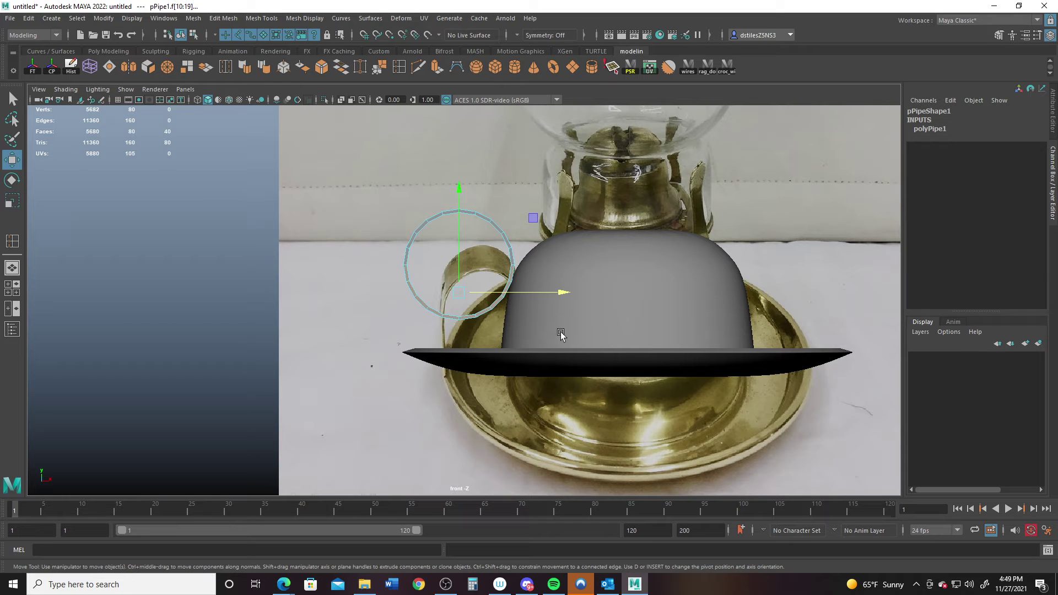
key(Delete)
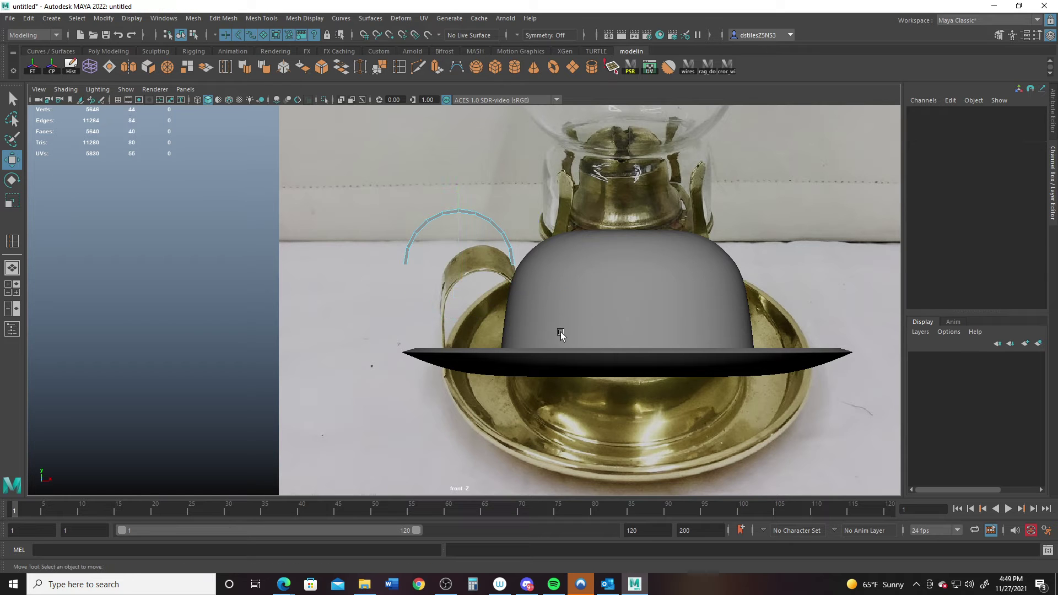
right_click(462, 214)
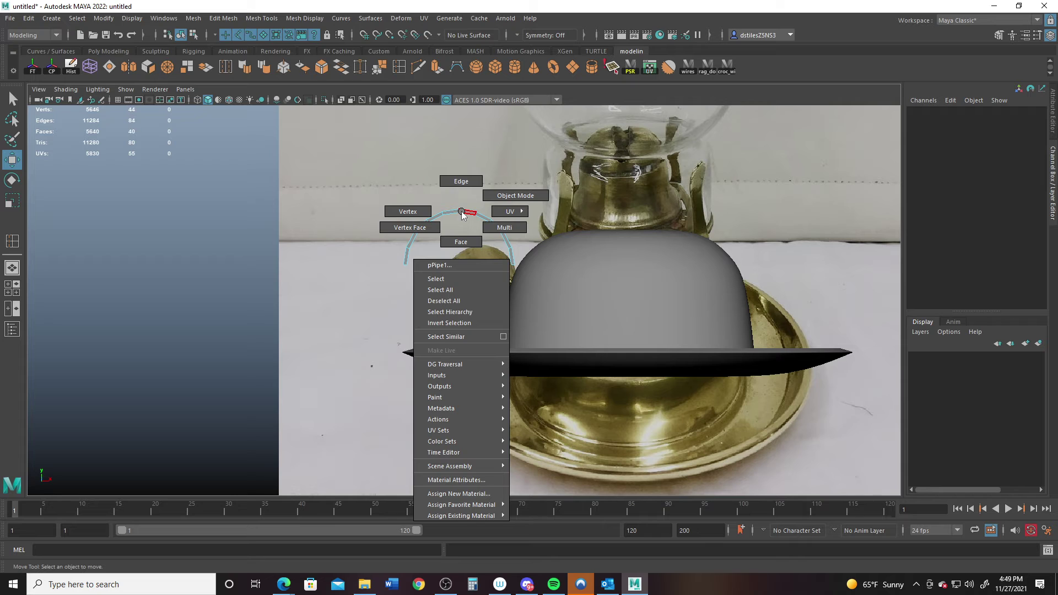
Pull the arch's outer end vertices down to the dish rim and lower its inner end vertices along the dome to about Y -2.88
right_drag(460, 212, 387, 211)
drag(388, 259, 437, 290)
drag(408, 189, 406, 257)
drag(494, 256, 538, 284)
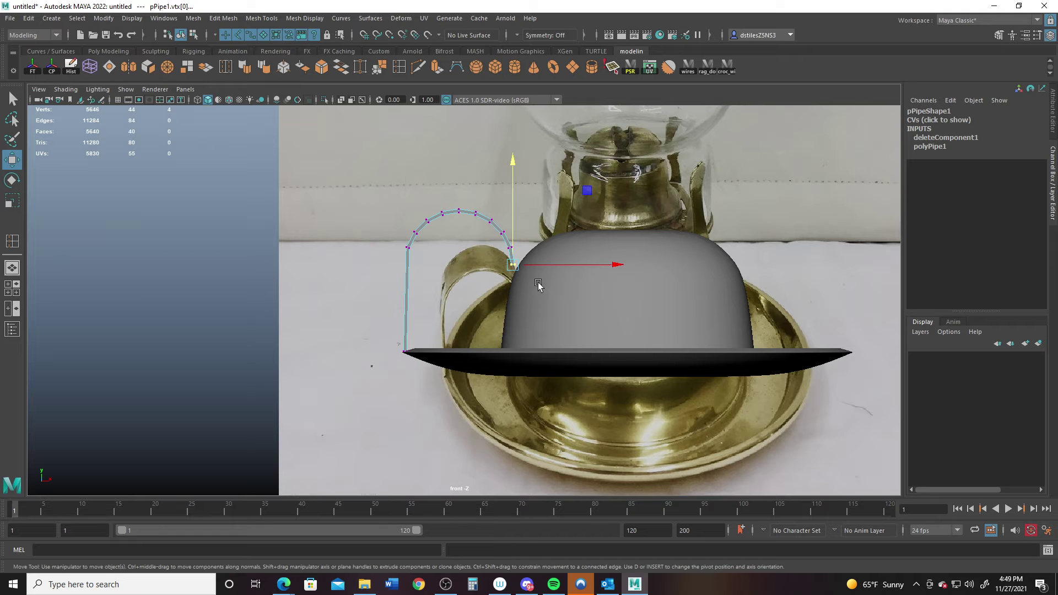
drag(512, 165, 513, 175)
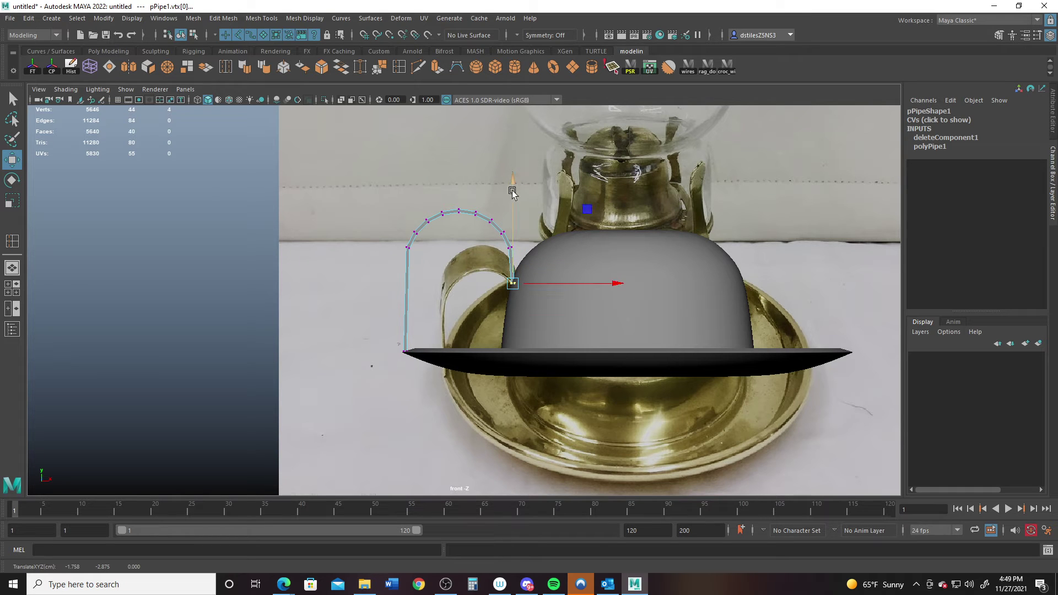
In perspective view, turn off the dish's smooth preview and insert two edge loops around the outer wall of its rim
key(space)
key(space)
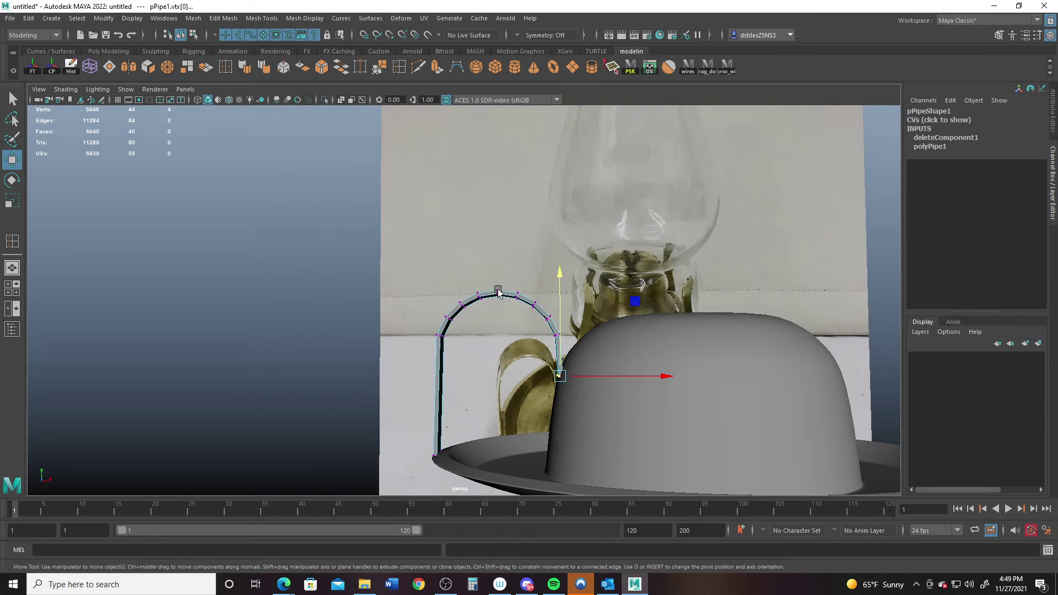
alt+drag(498, 291, 679, 349)
alt+middle_drag(593, 339, 599, 322)
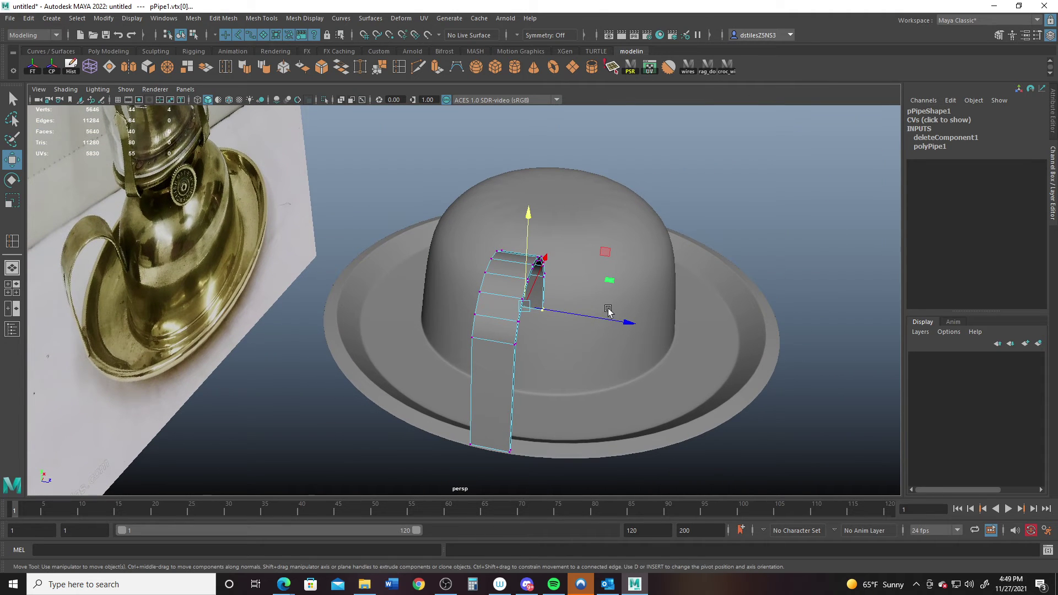
alt+drag(610, 304, 589, 290)
alt+right_drag(590, 289, 590, 283)
click(566, 370)
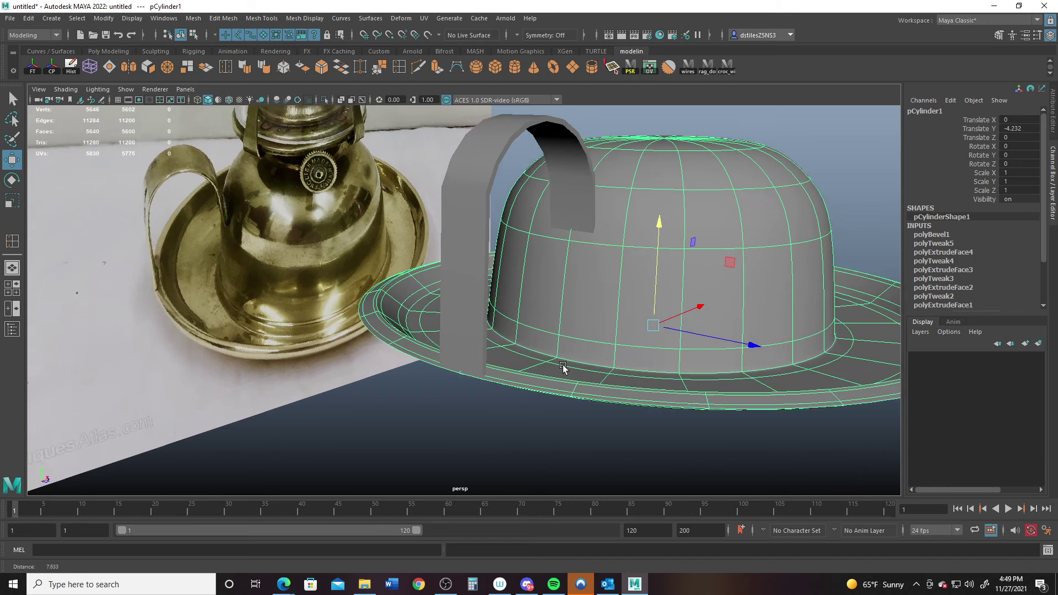
scroll(527, 338, up, 3)
key(1)
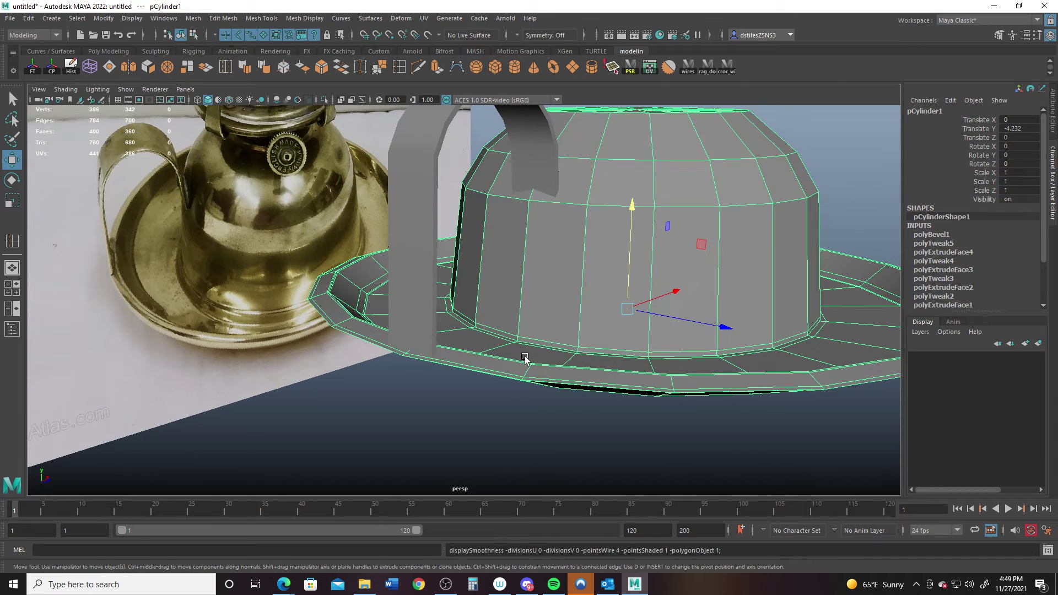
click(399, 68)
click(346, 324)
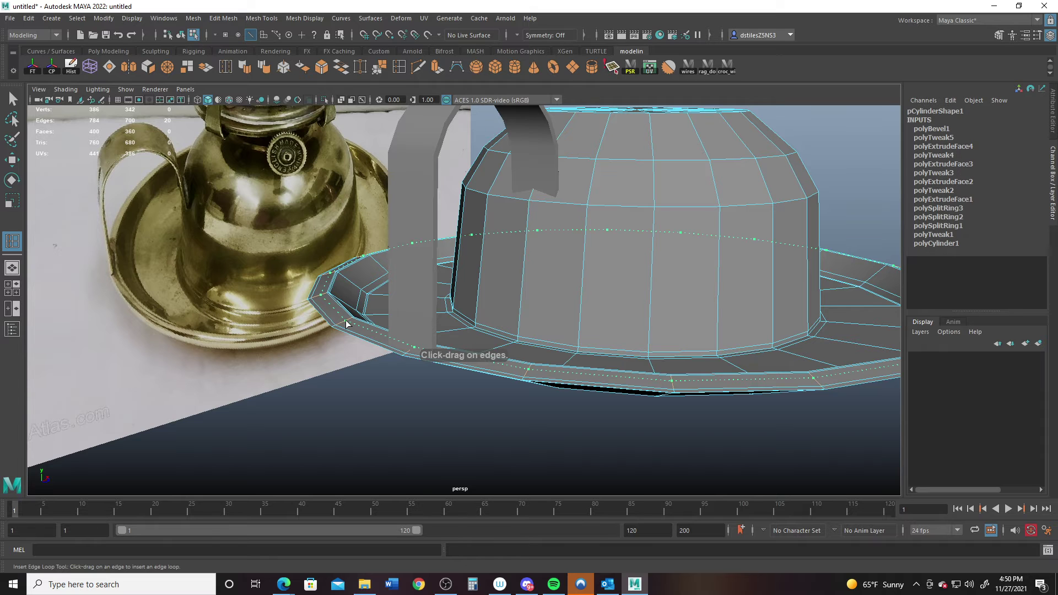
click(345, 323)
key(q)
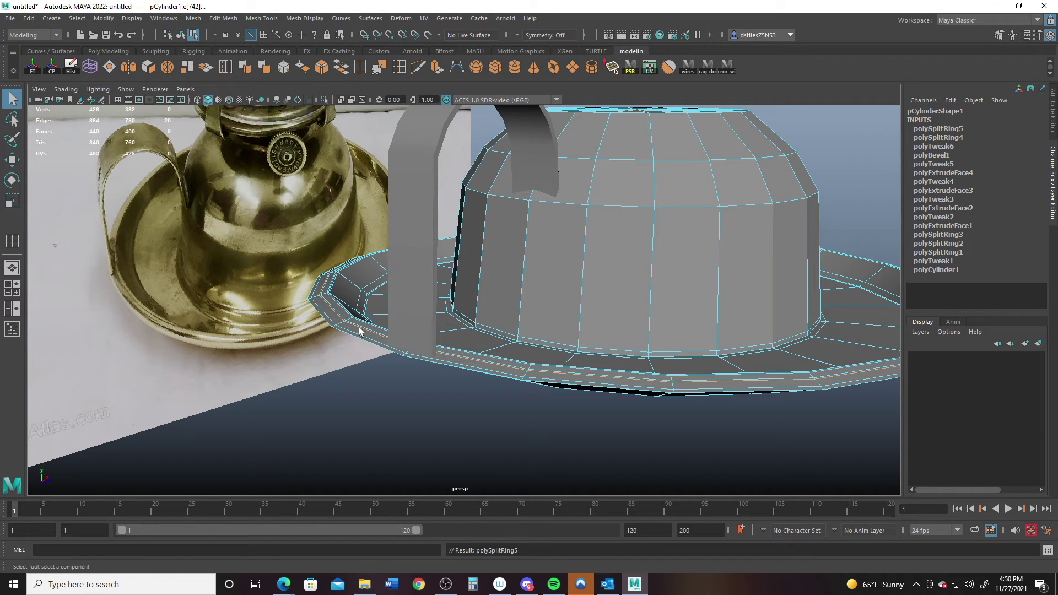
Select the three face bands around the dish's rim, scale them very slightly outward, and return the dish to smooth preview
scroll(390, 331, up, 5)
right_drag(378, 314, 383, 326)
scroll(375, 319, up, 4)
click(369, 319)
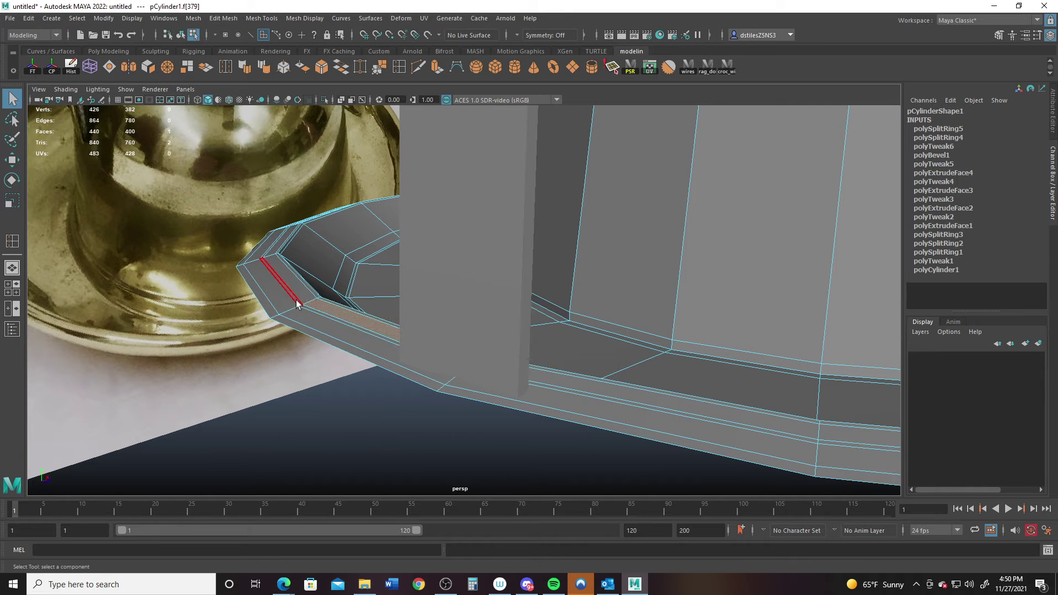
shift+double_click(304, 297)
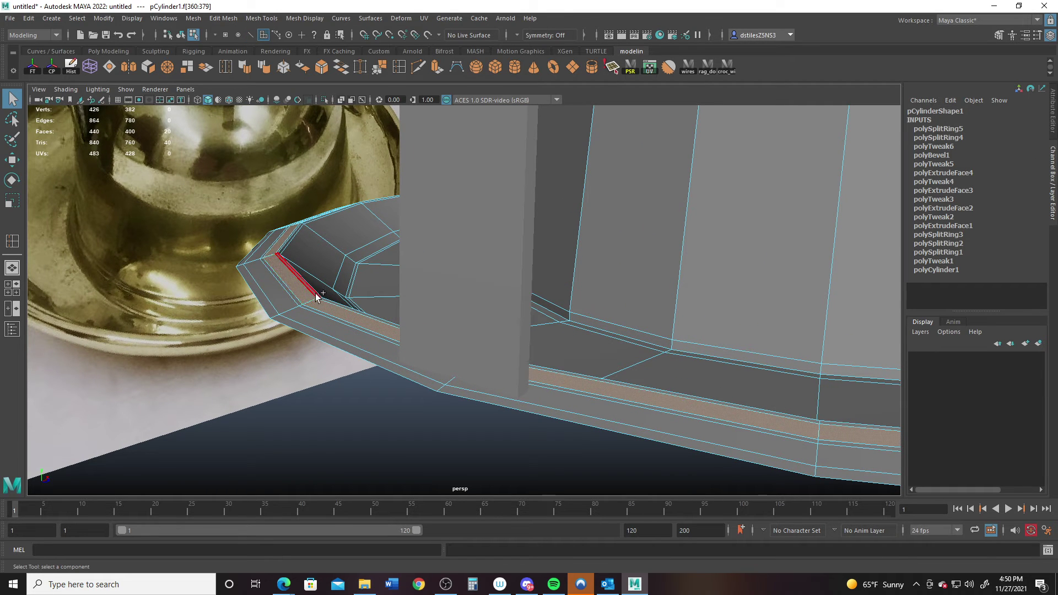
shift+double_click(315, 293)
alt+drag(333, 306, 494, 359)
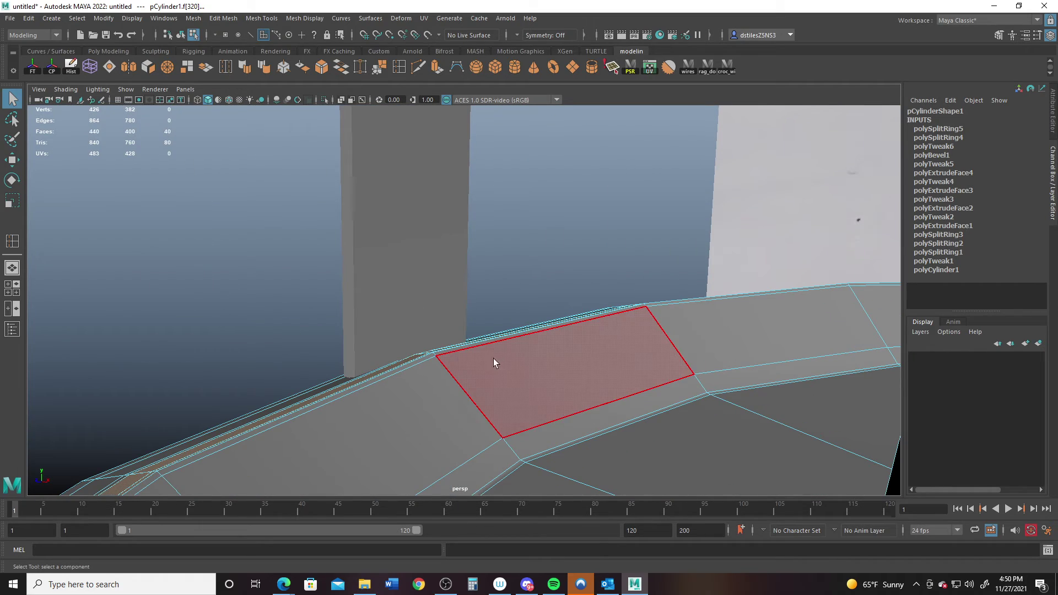
shift+double_click(421, 359)
alt+drag(420, 358, 599, 224)
key(w)
key(r)
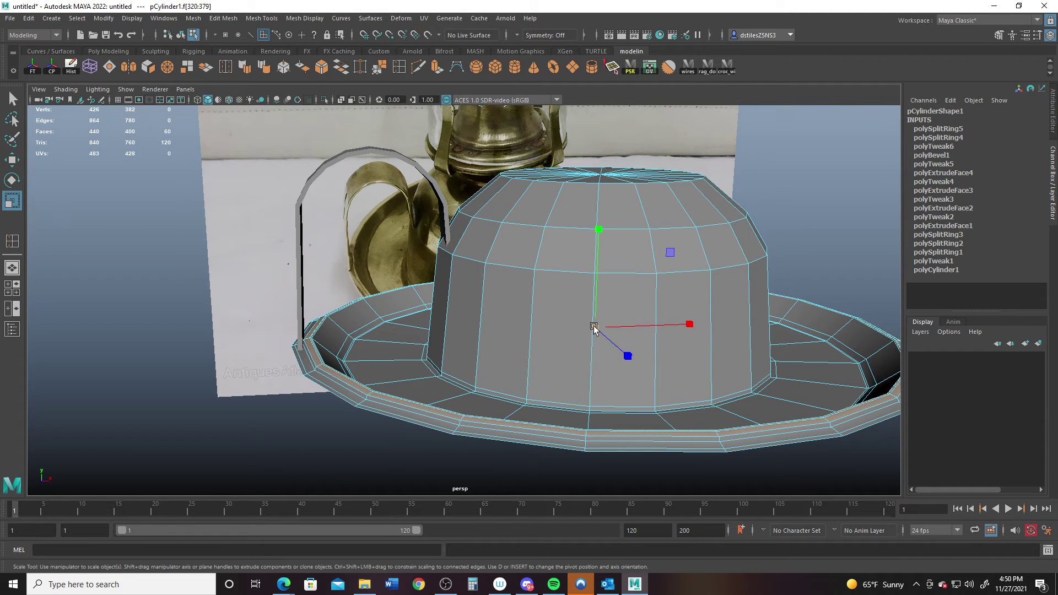
drag(594, 327, 596, 327)
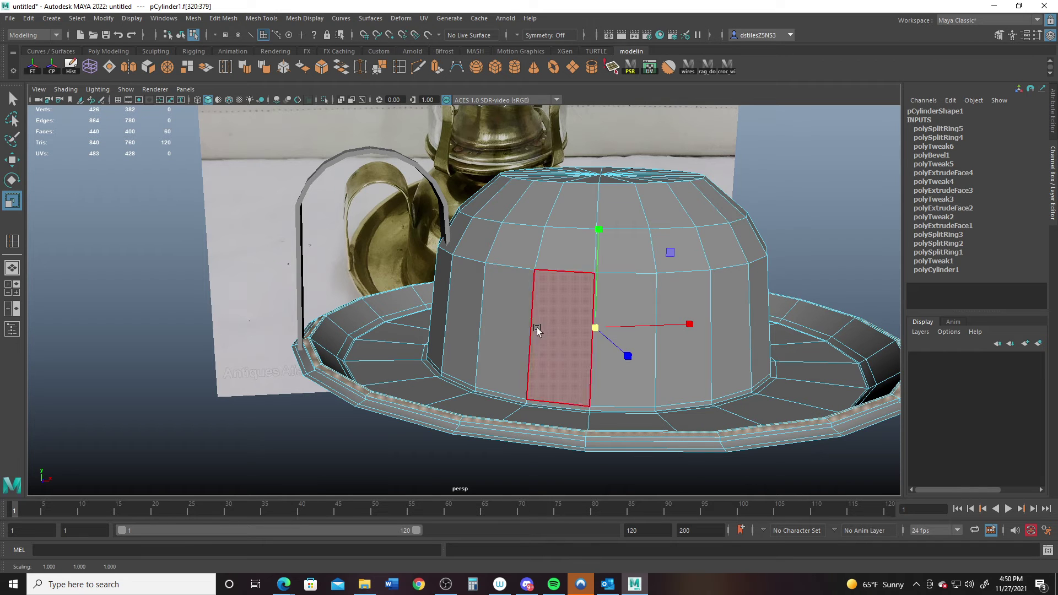
right_drag(323, 331, 398, 233)
key(3)
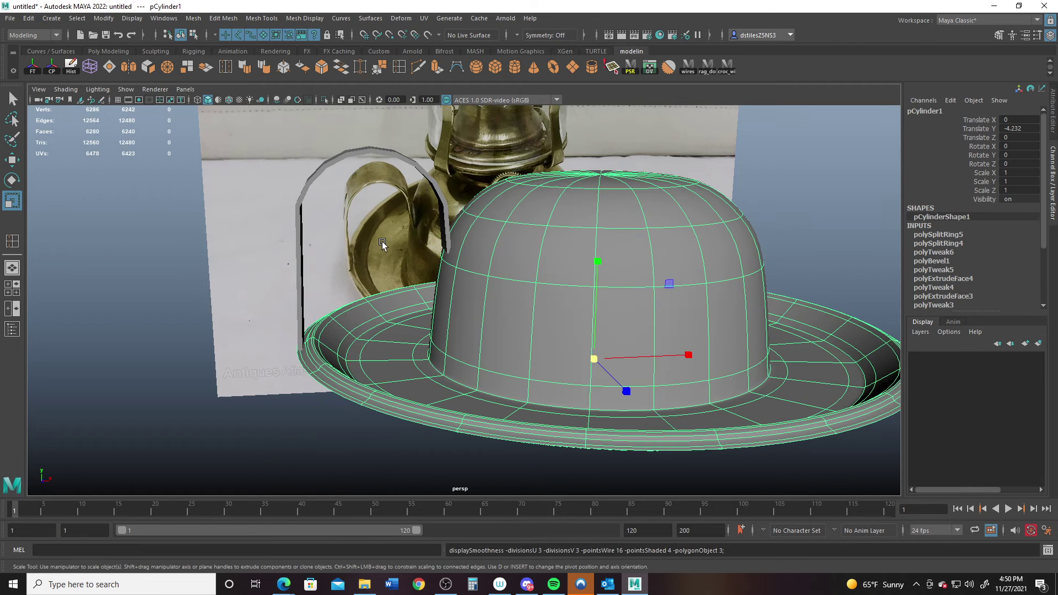
Slide the edge loop near the rim on the dish's underside inward along the surface and restore the smooth preview
alt+drag(280, 330, 409, 298)
key(1)
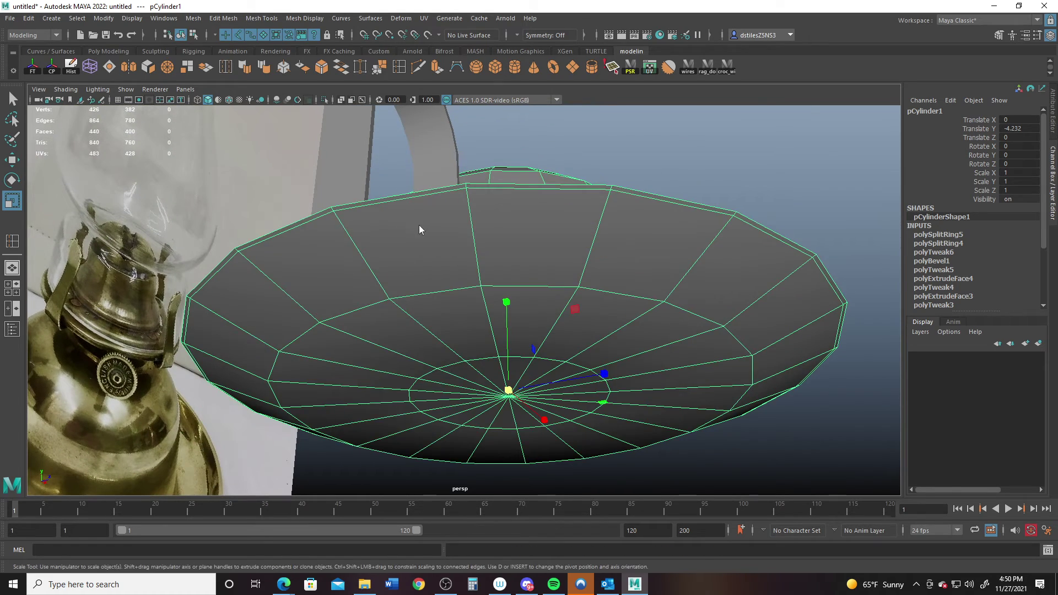
click(422, 182)
double_click(417, 207)
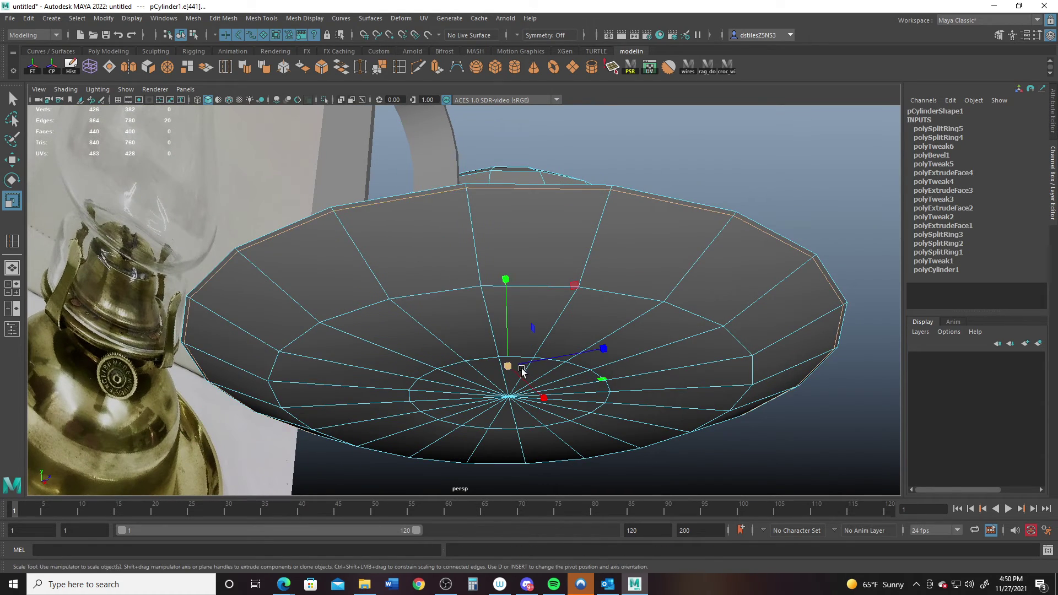
ctrl+shift+drag(507, 368, 496, 361)
right_drag(439, 254, 555, 170)
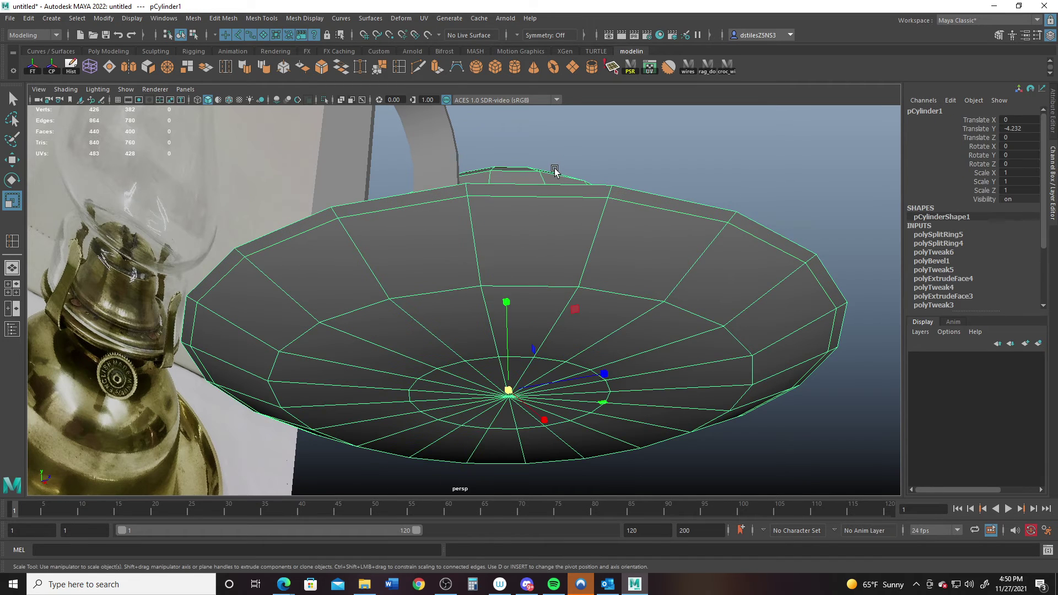
key(3)
click(566, 156)
Isolate the handle and fill the holes at both of its open ends
alt+drag(577, 245, 298, 408)
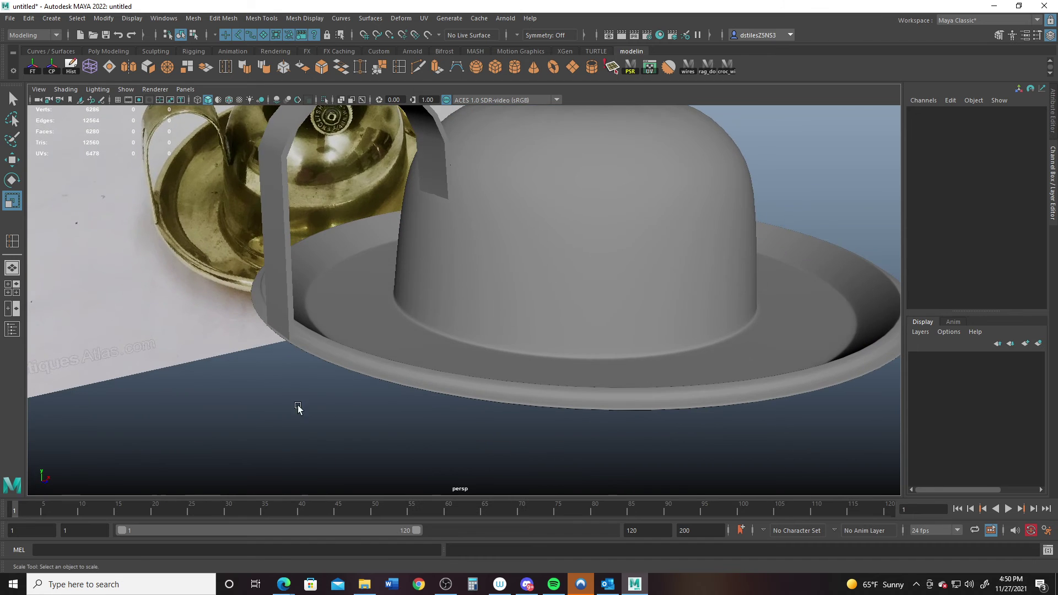
alt+drag(322, 357, 269, 330)
click(288, 216)
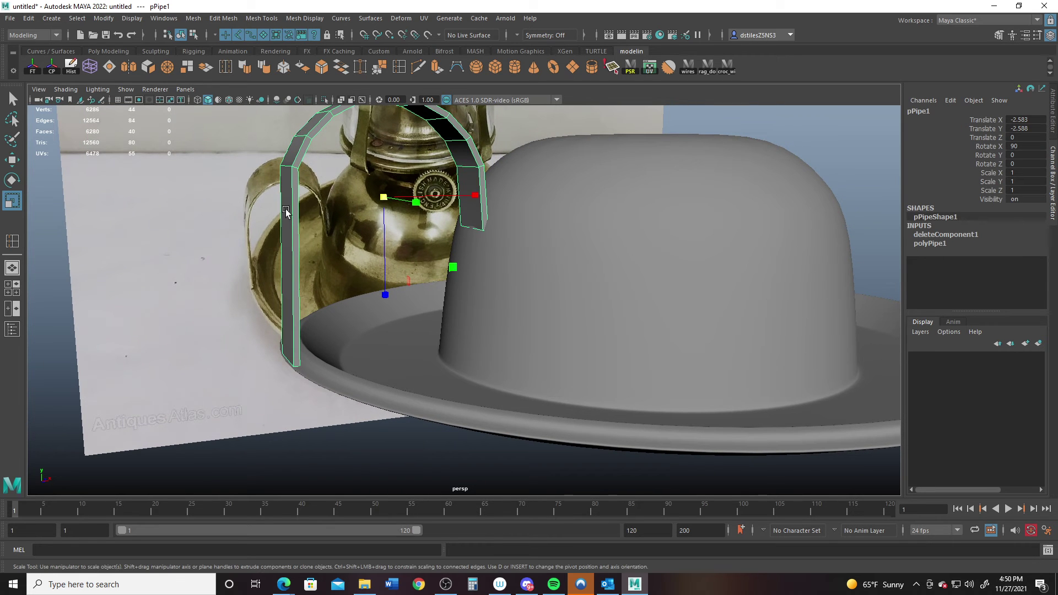
alt+drag(285, 208, 387, 216)
key(ctrl+1)
key(1)
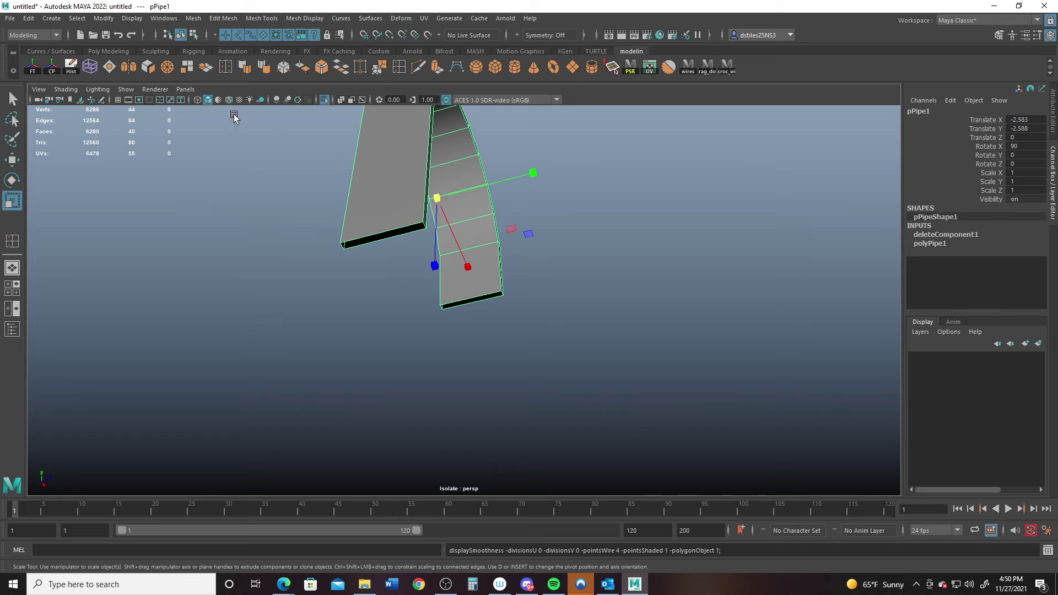
click(110, 67)
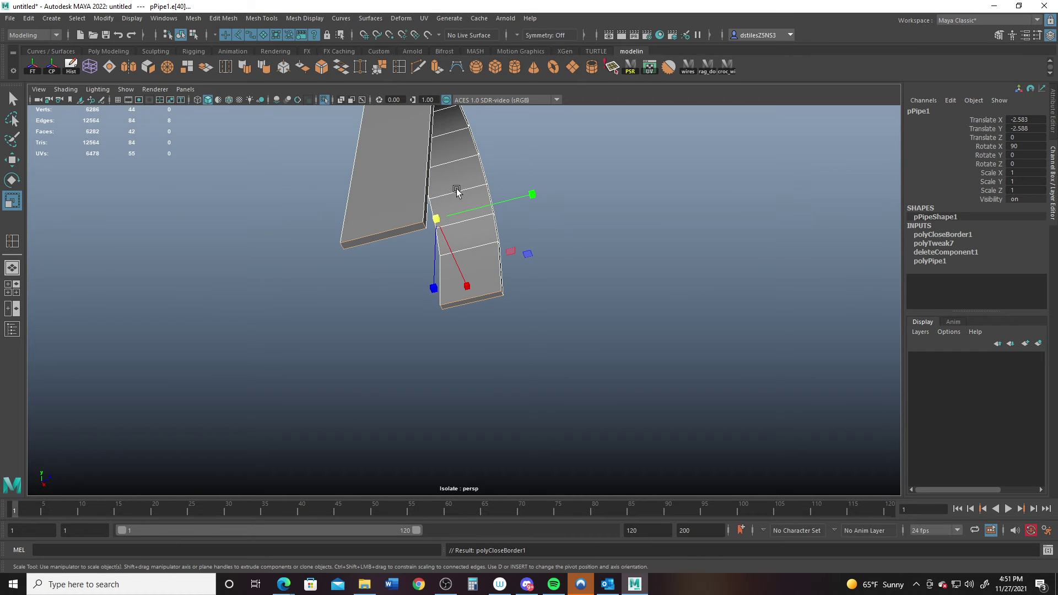
Insert an edge loop close to each end of the handle and show it in smooth preview
alt+drag(457, 191, 403, 210)
click(400, 68)
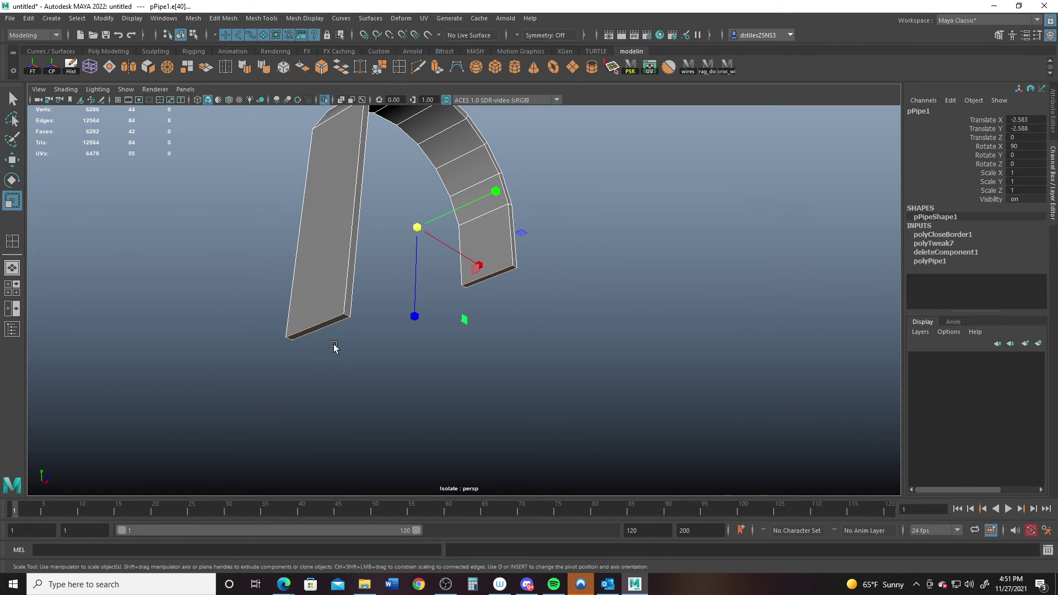
click(346, 315)
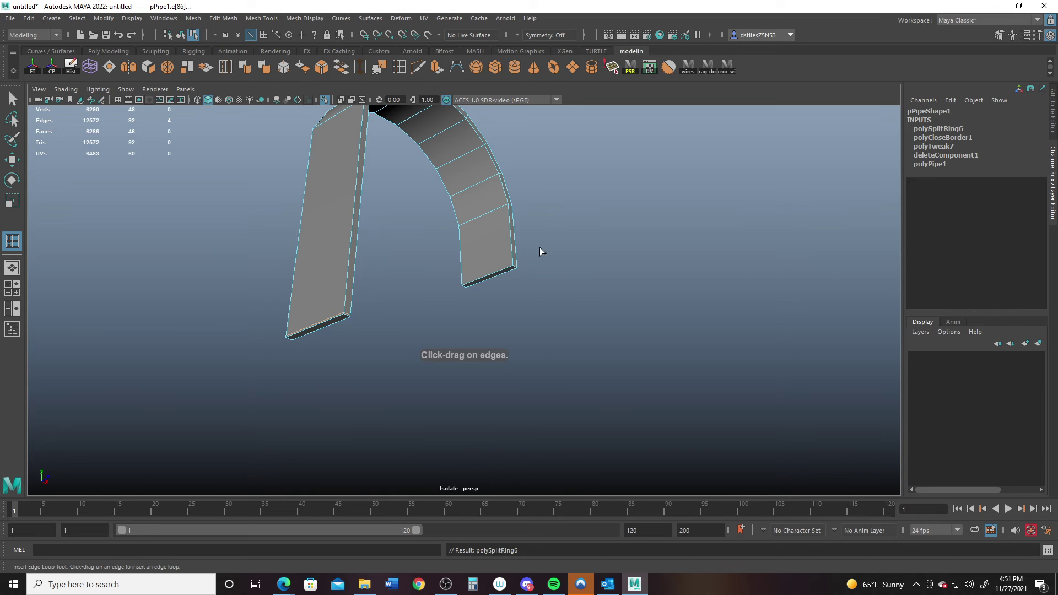
click(513, 263)
key(q)
right_drag(498, 253, 562, 202)
key(3)
alt+right_drag(553, 276, 545, 282)
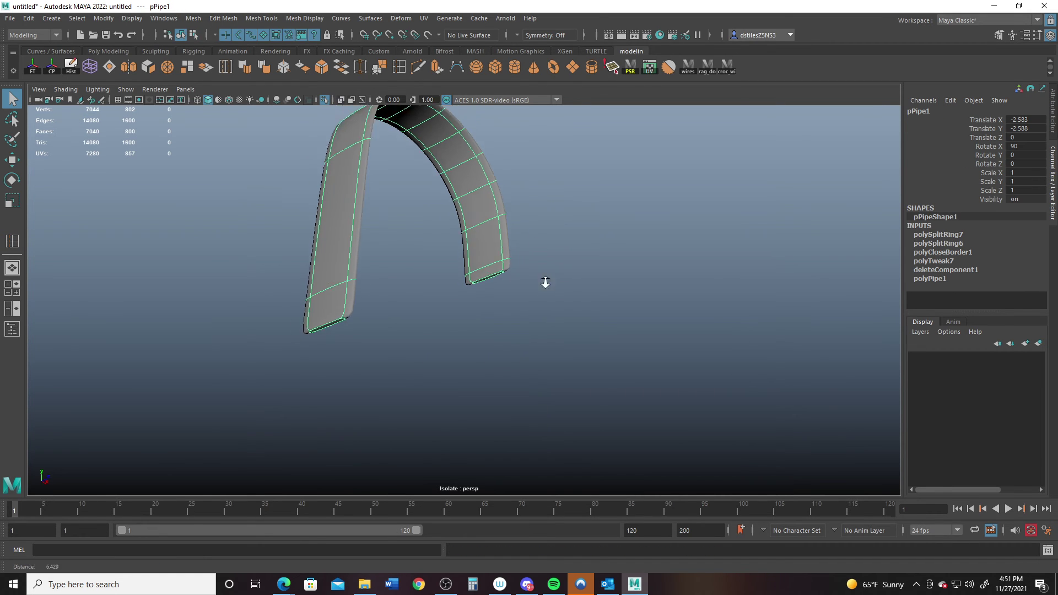
Insert lengthwise edge loops close to both long side edges of the handle and return it to smooth preview
alt+drag(545, 282, 488, 287)
key(1)
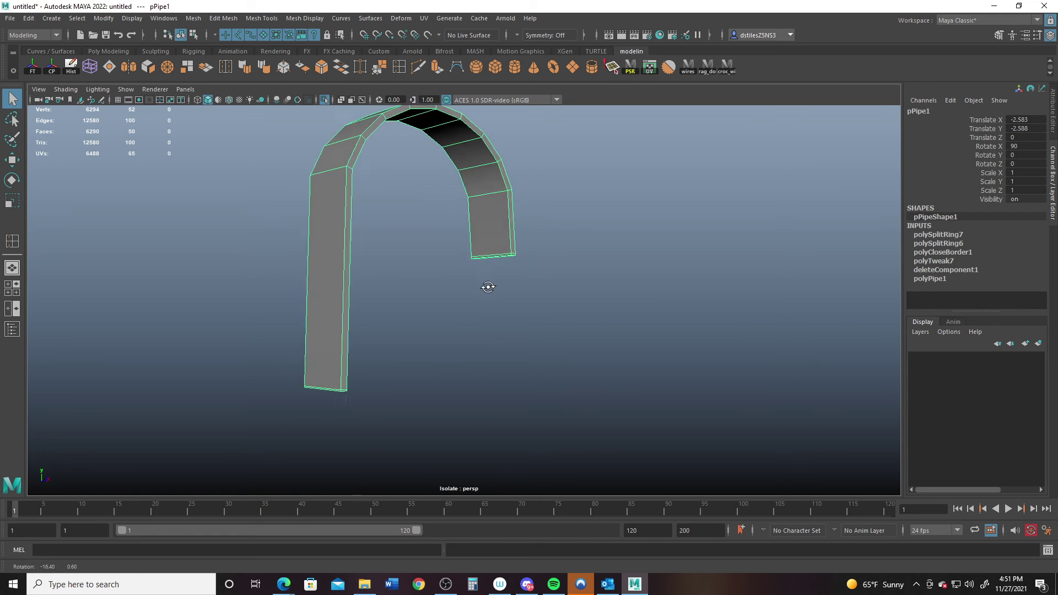
scroll(451, 153, up, 3)
click(396, 69)
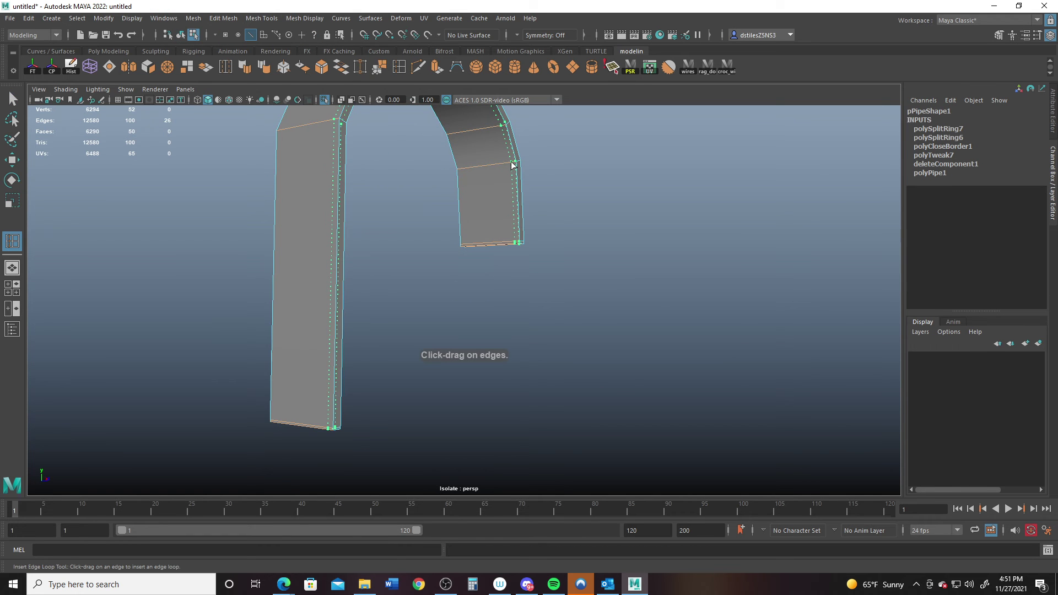
drag(513, 164, 505, 165)
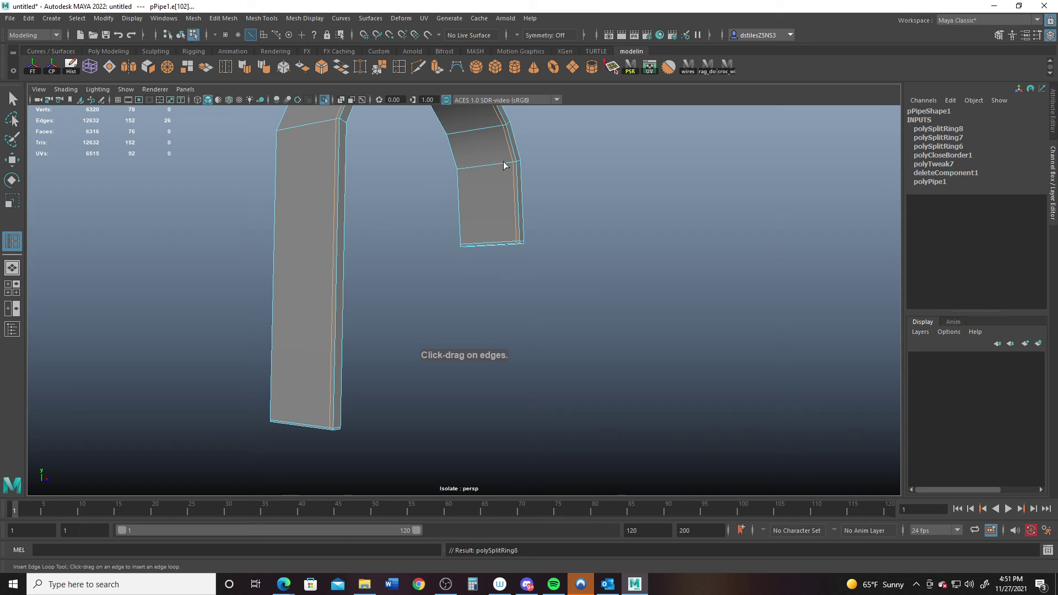
click(460, 170)
key(q)
right_drag(468, 167, 576, 129)
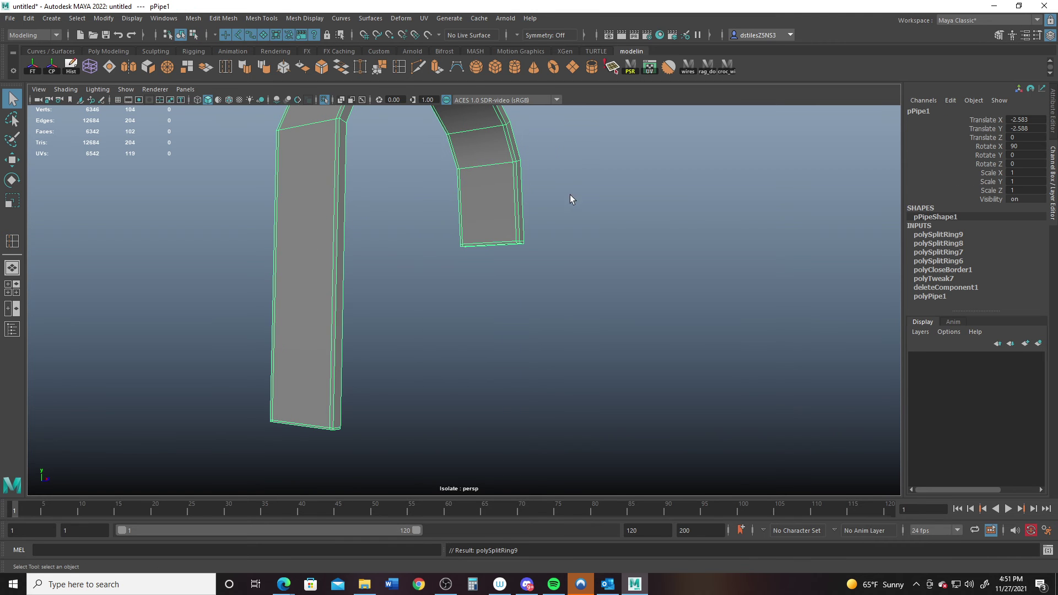
key(3)
Show the whole lamp again and, in front view, scale the vertices of the handle's upper arch slightly narrower horizontally
click(326, 100)
alt+drag(349, 137, 441, 231)
key(space)
key(space)
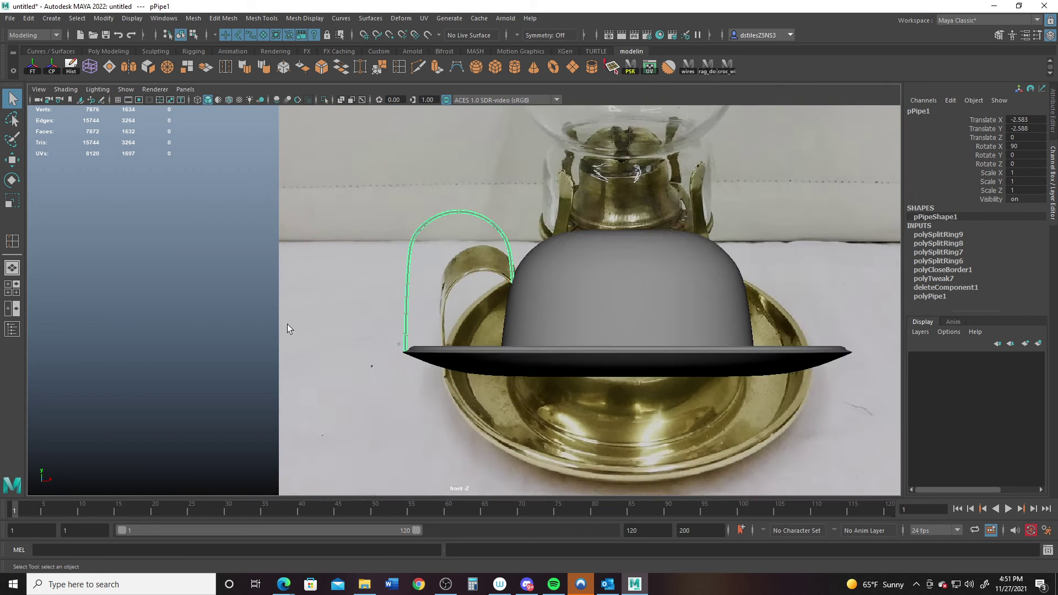
alt+right_drag(287, 329, 387, 154)
drag(326, 149, 502, 180)
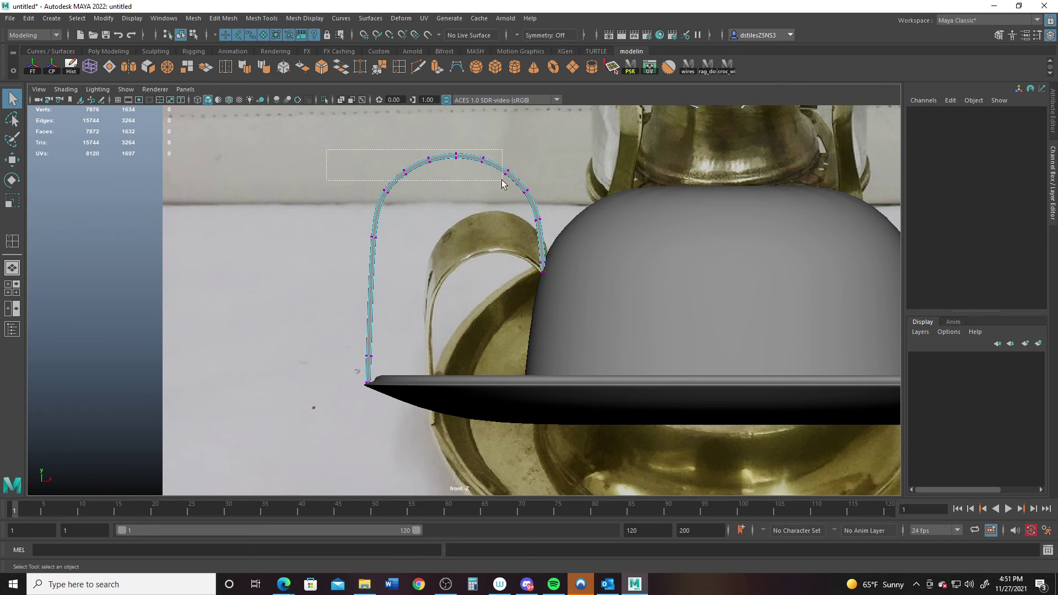
drag(577, 212, 573, 211)
key(r)
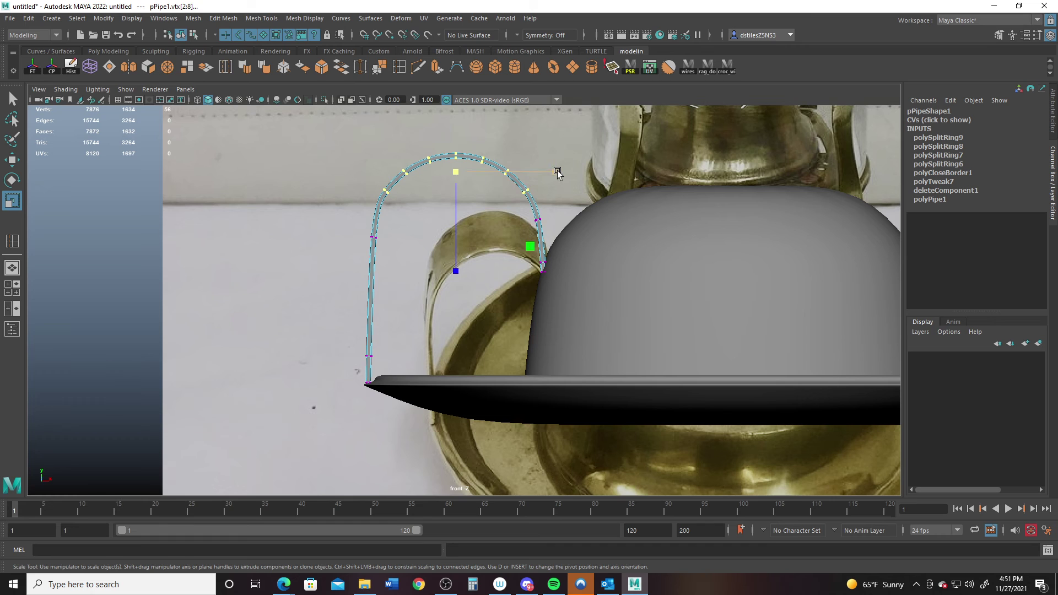
drag(558, 173, 553, 173)
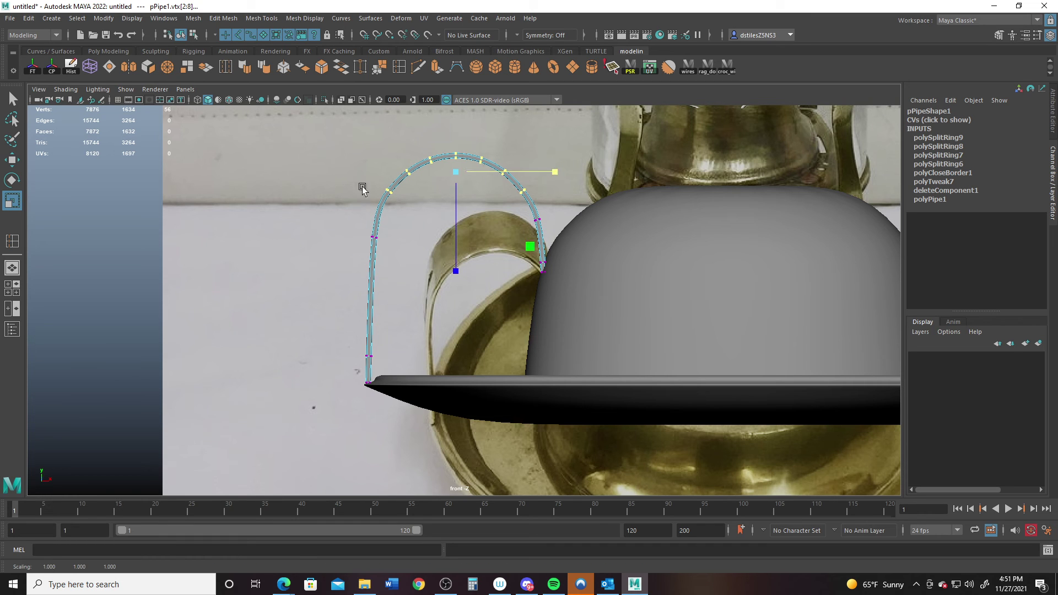
In front view, slide the upper vertex rows on the handle's outer side down along its edges and adjust the row near the dome
drag(362, 188, 397, 213)
key(w)
mouse_move(399, 142)
ctrl+shift+mouse_down()
mouse_move(389, 135)
mouse_move(388, 146)
ctrl+shift+mouse_up()
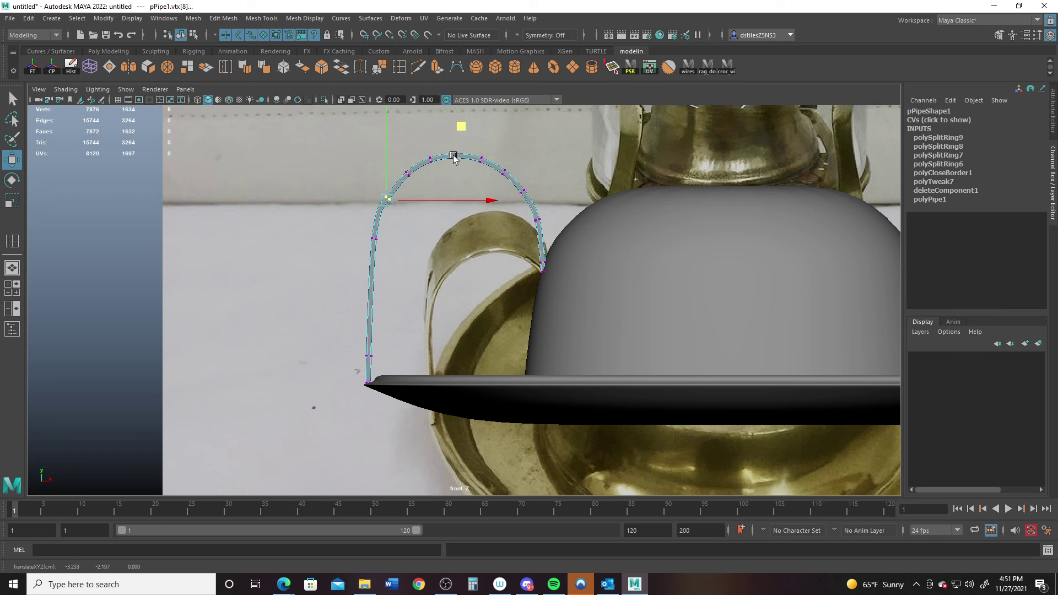
click(377, 237)
ctrl+shift+drag(377, 184, 380, 207)
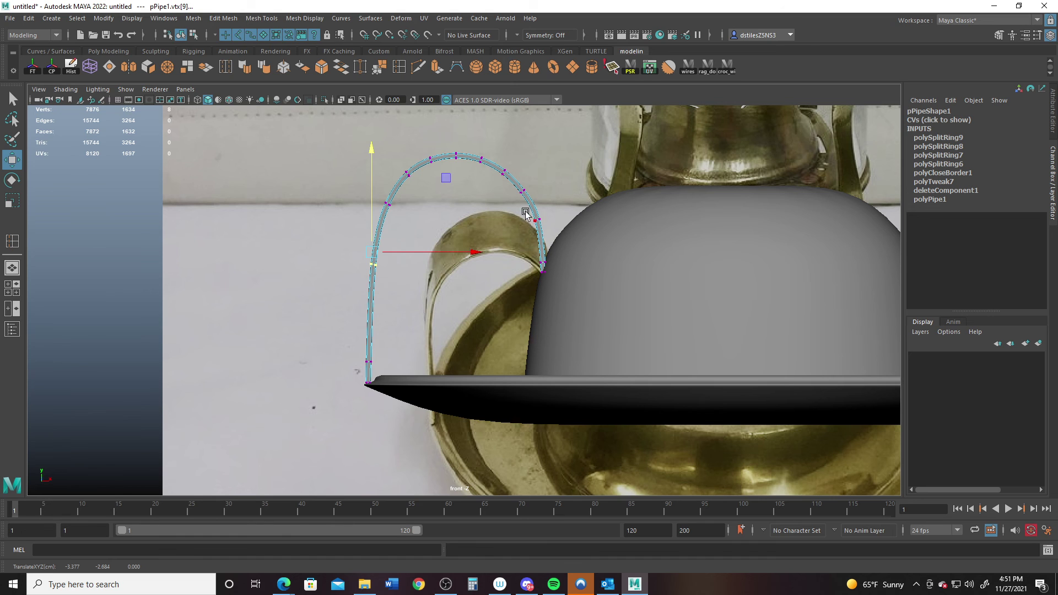
click(537, 219)
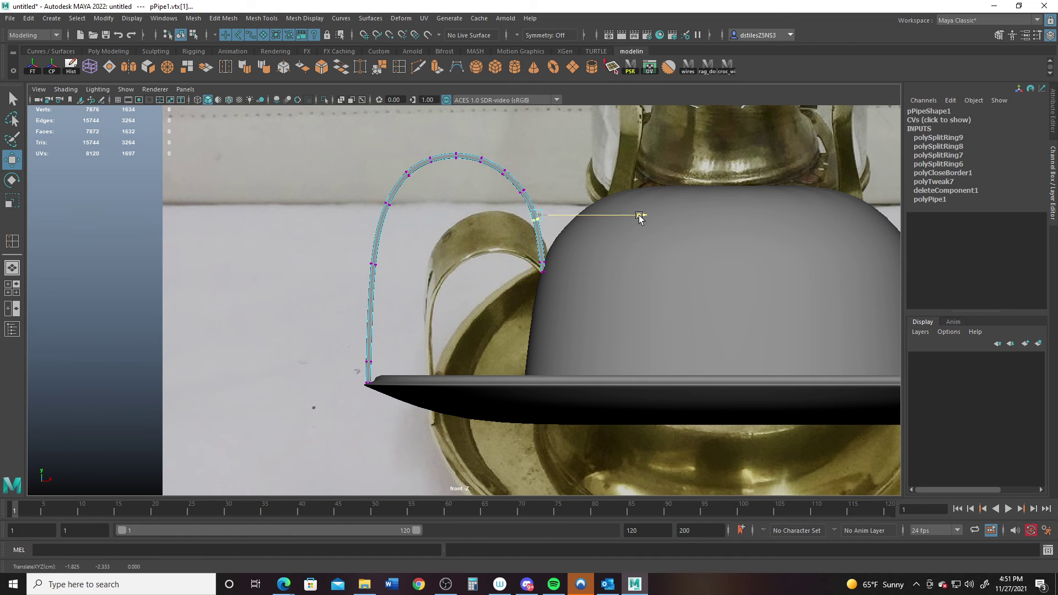
Delete the handle's cross-wise edge loop on the part of the arch curving down toward the dome
right_drag(525, 190, 453, 174)
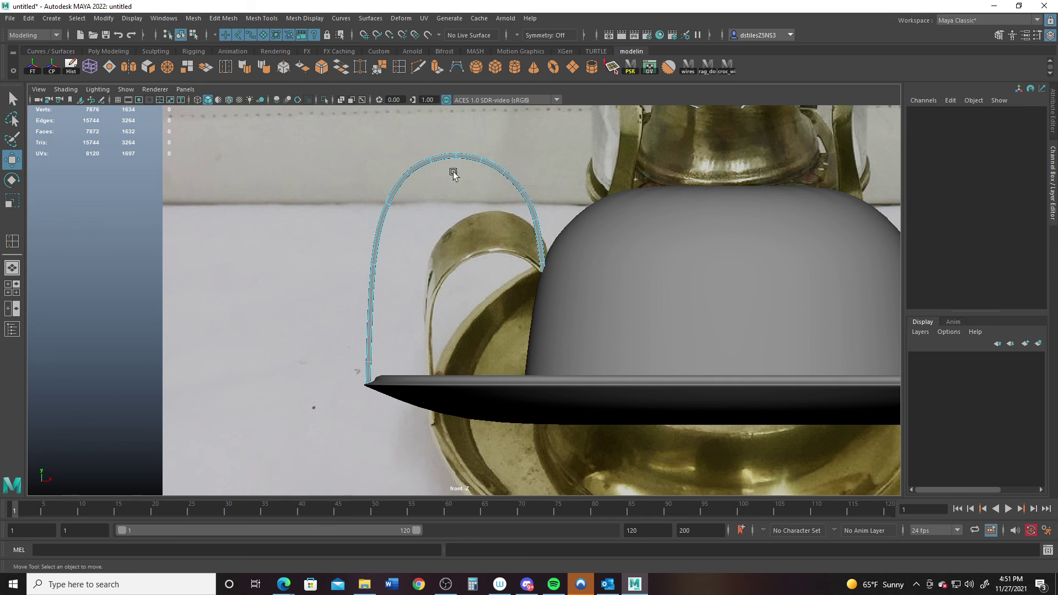
scroll(489, 176, up, 5)
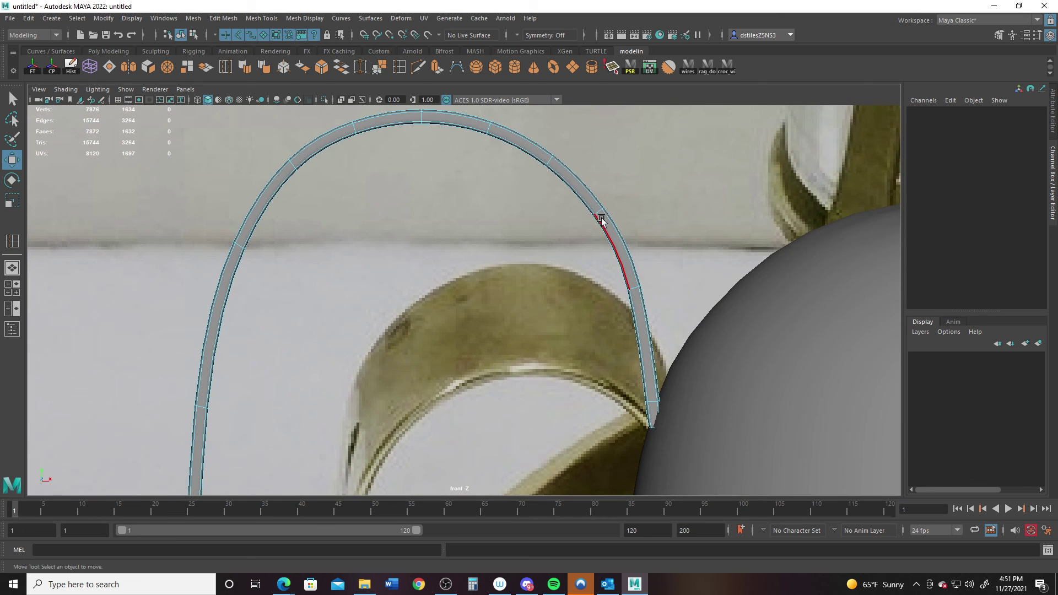
double_click(599, 214)
key(ctrl+Delete)
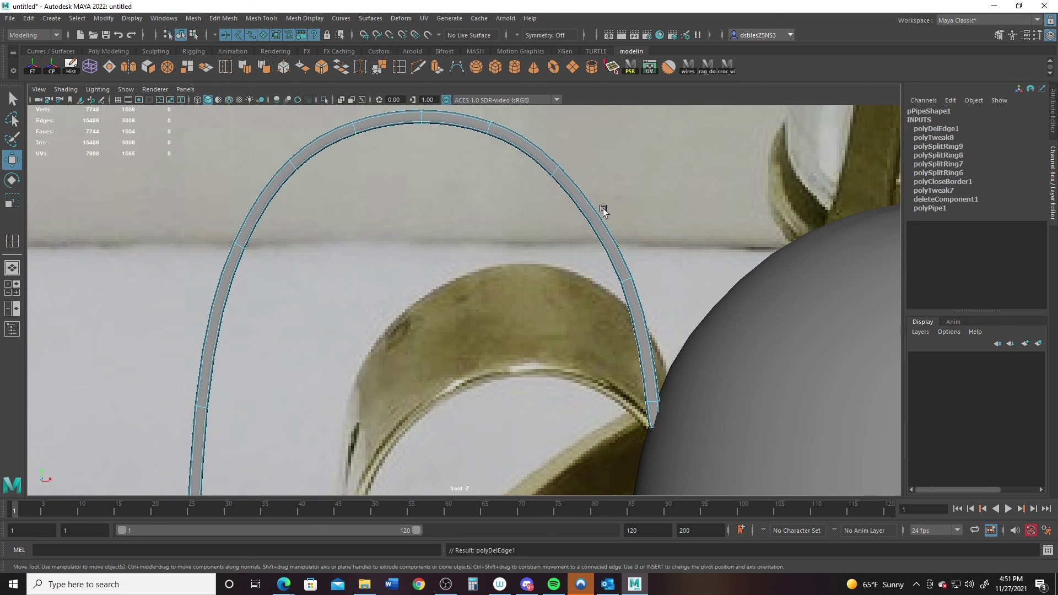
Switch to the perspective view, return the handle to object mode and clear the selection
scroll(523, 296, down, 5)
key(space)
key(space)
alt+drag(521, 253, 595, 301)
alt+right_drag(595, 301, 498, 259)
alt+middle_drag(524, 284, 552, 328)
alt+drag(553, 329, 530, 320)
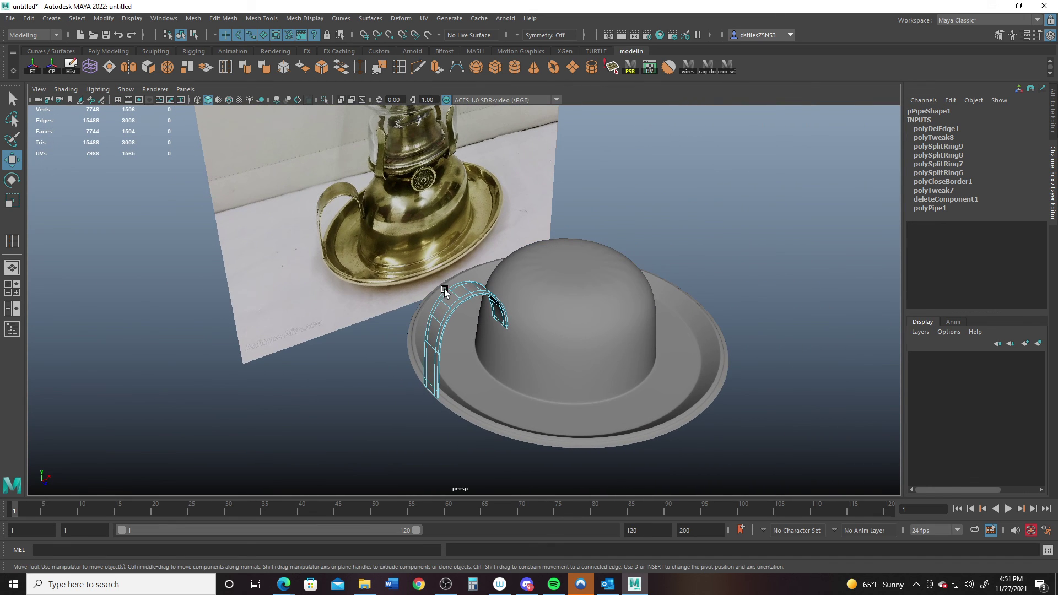
alt+drag(422, 305, 395, 271)
right_drag(422, 277, 475, 262)
click(241, 330)
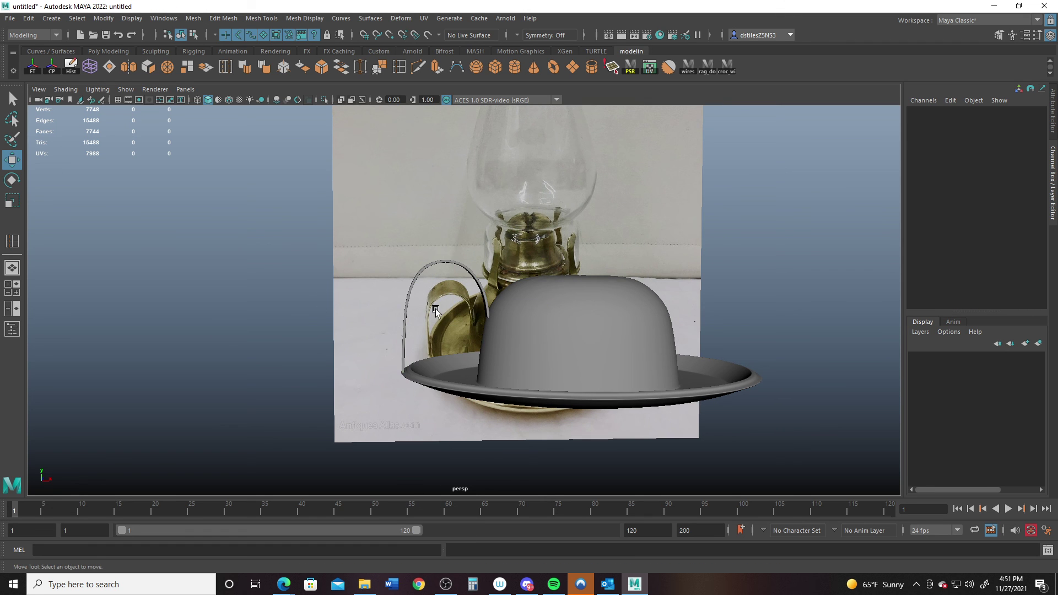
Compare the handle, dome and dish with the lamp in the reference image from several angles
alt+drag(436, 311, 474, 324)
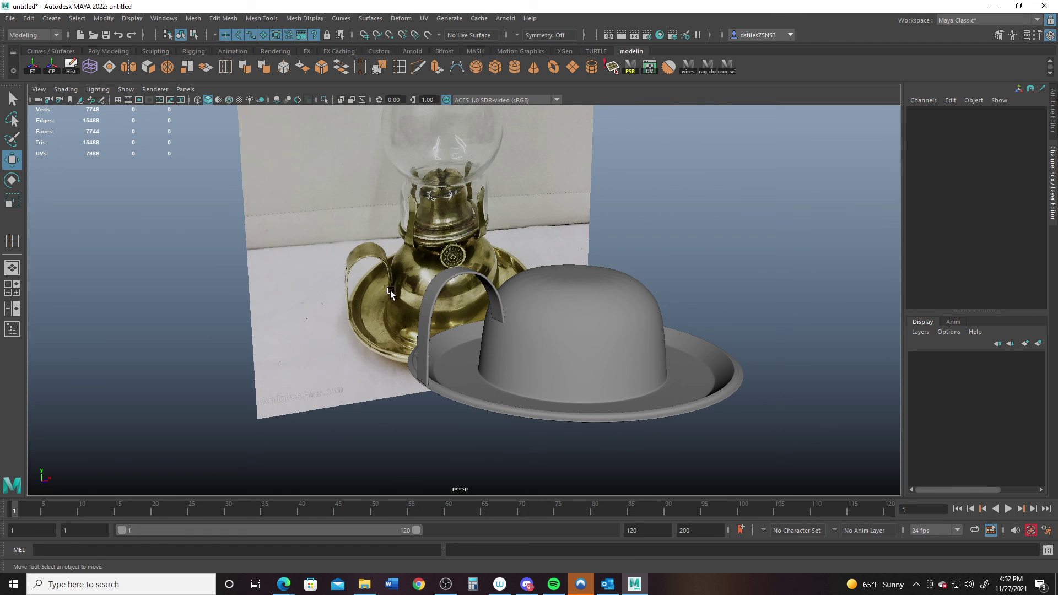
alt+drag(556, 256, 510, 342)
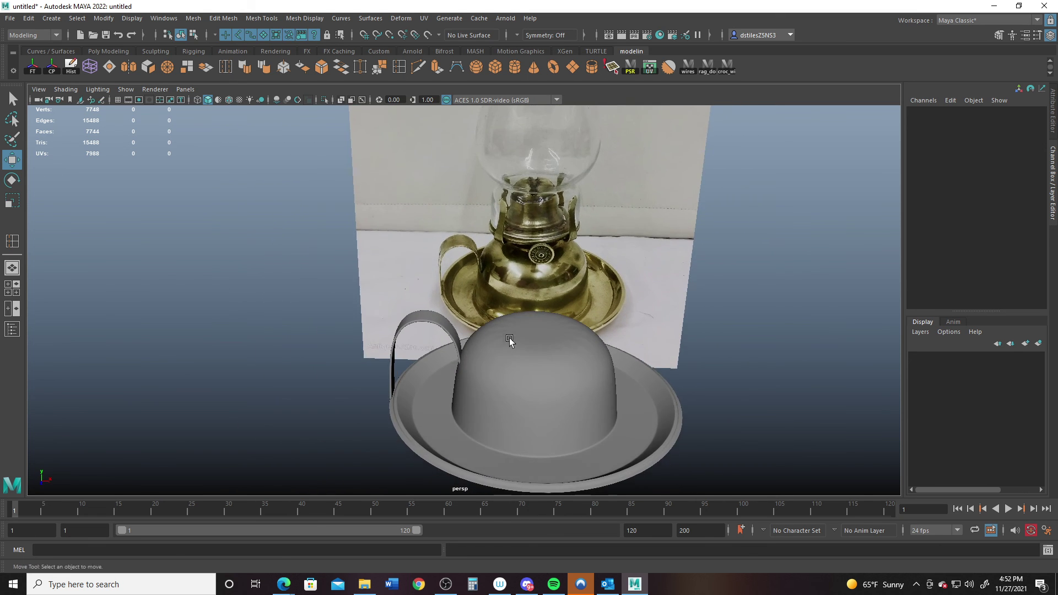
alt+right_drag(510, 343, 669, 376)
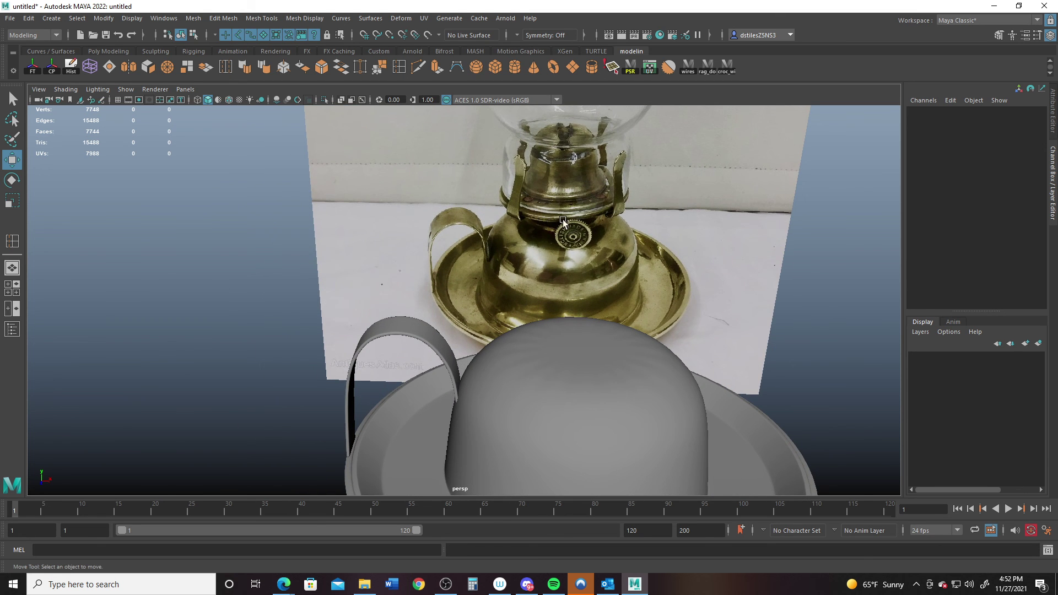
alt+drag(584, 251, 605, 256)
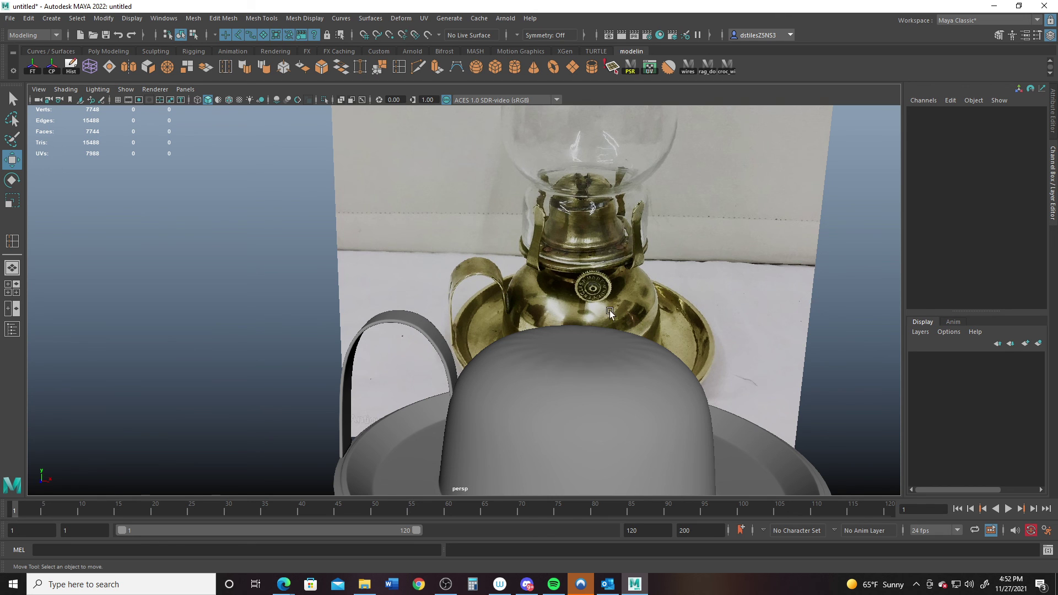
alt+drag(610, 310, 620, 331)
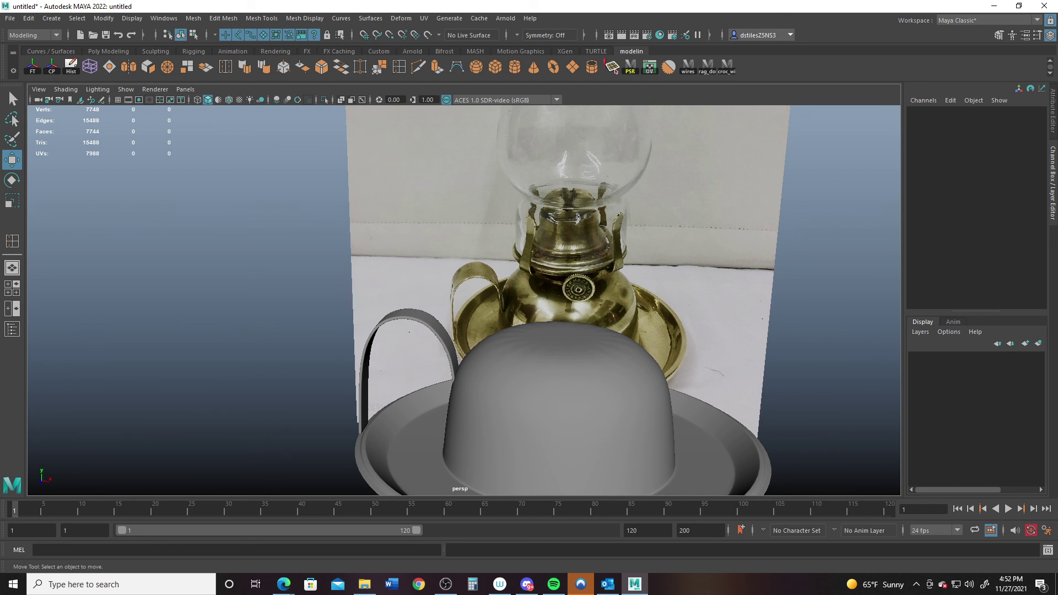